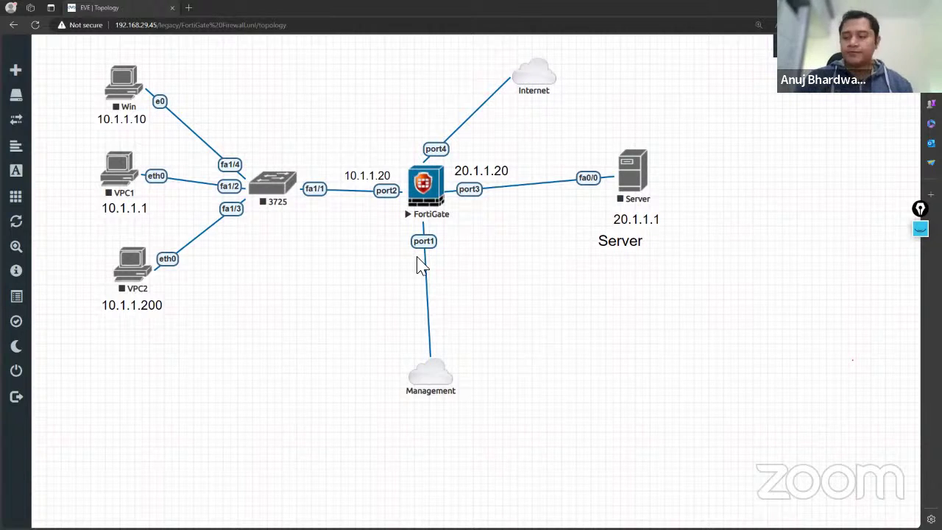
Log in to the FortiGate console as admin.
left_click(433, 197)
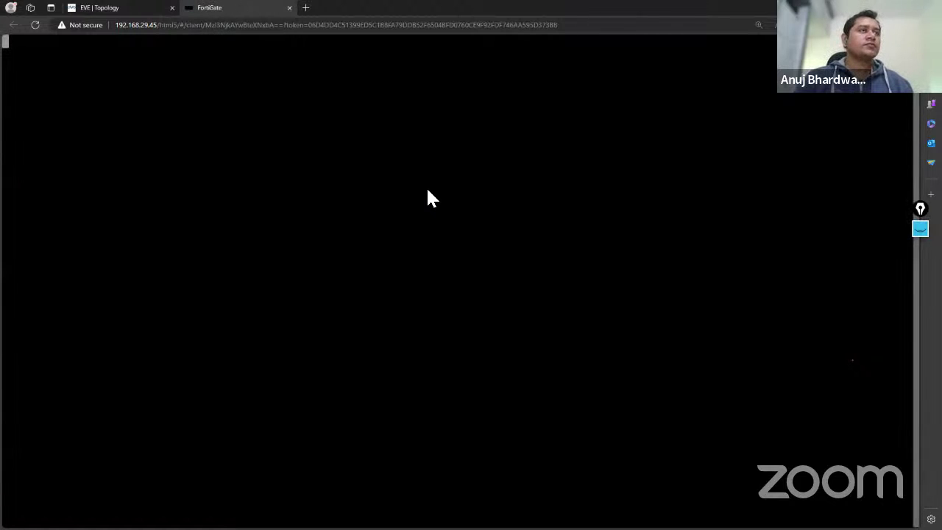
key("Return")
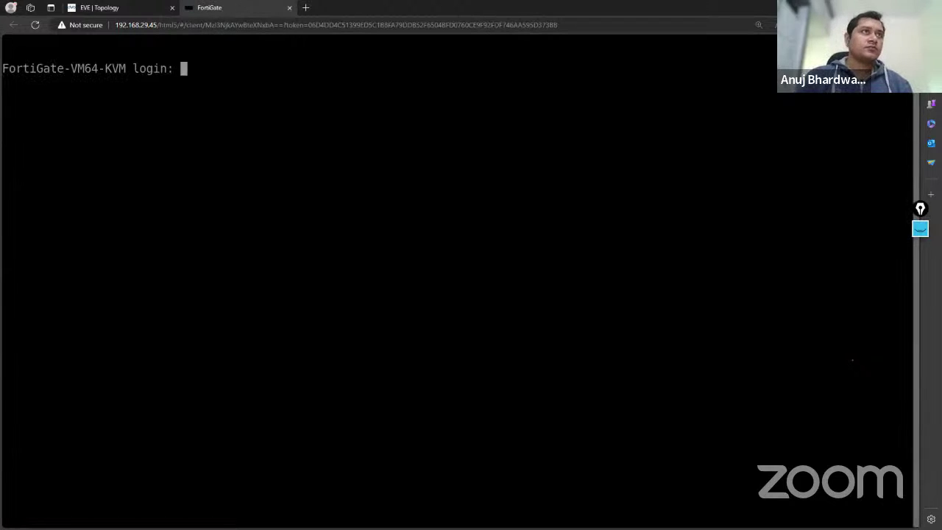
type("admin")
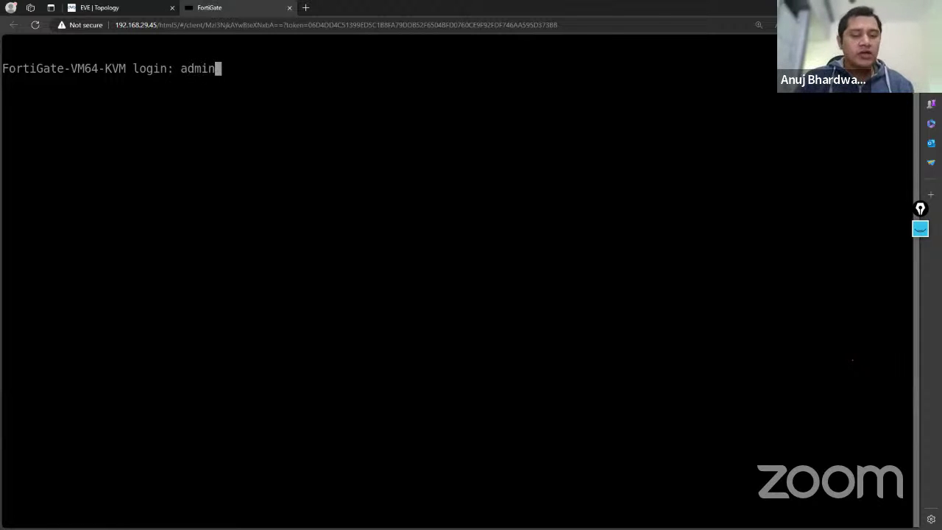
key("Return")
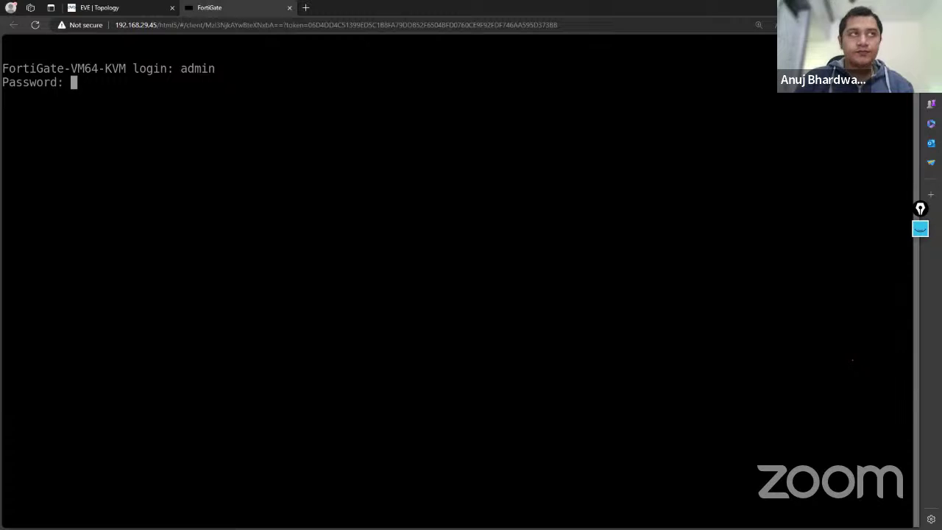
key("Return")
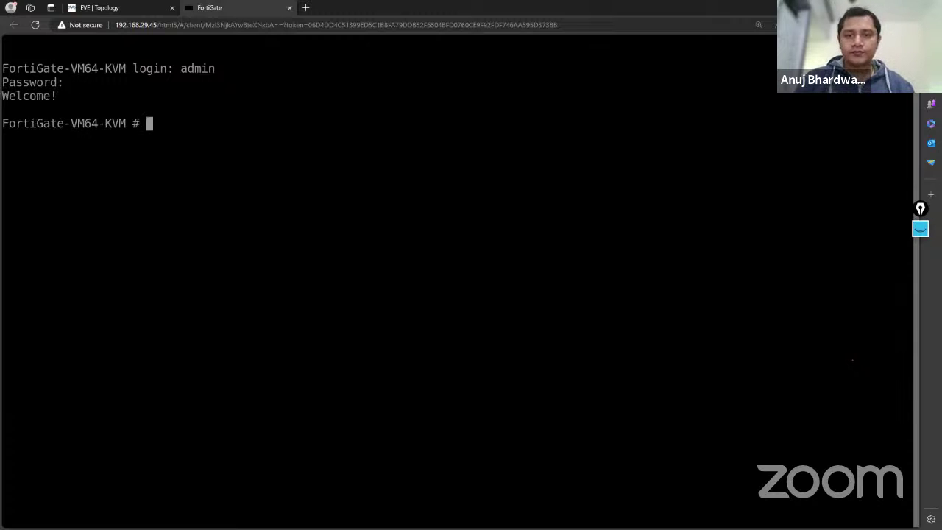
key("Return")
key("Return")
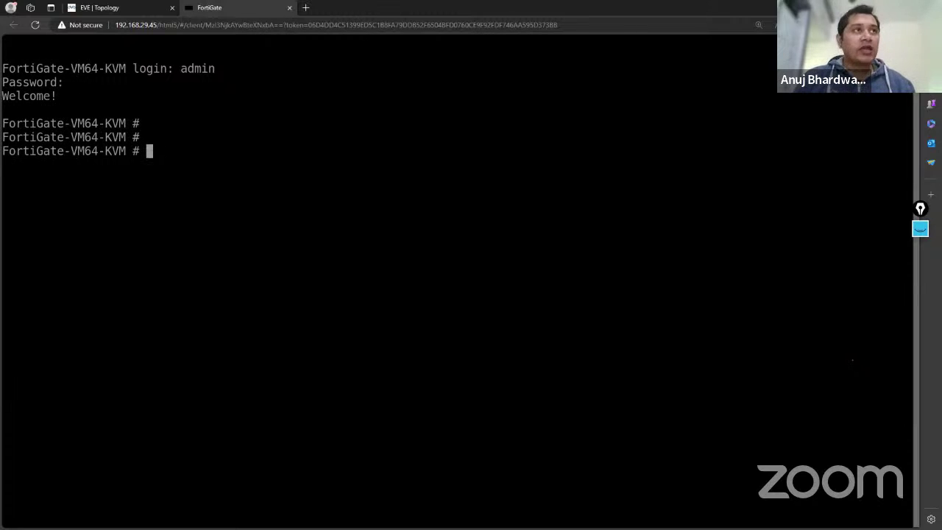
Run 'show system interface port1' and highlight its IP 192.168.29.190.
left_click(115, 13)
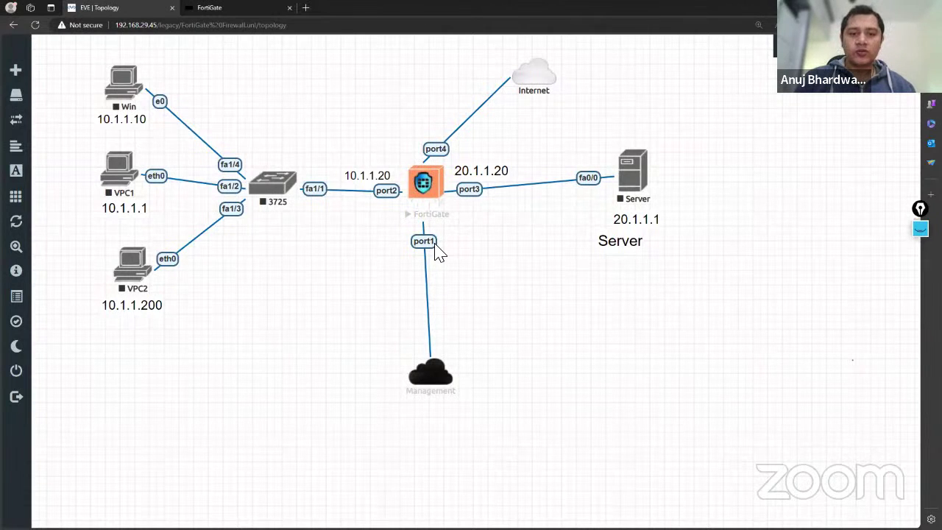
left_click(250, 13)
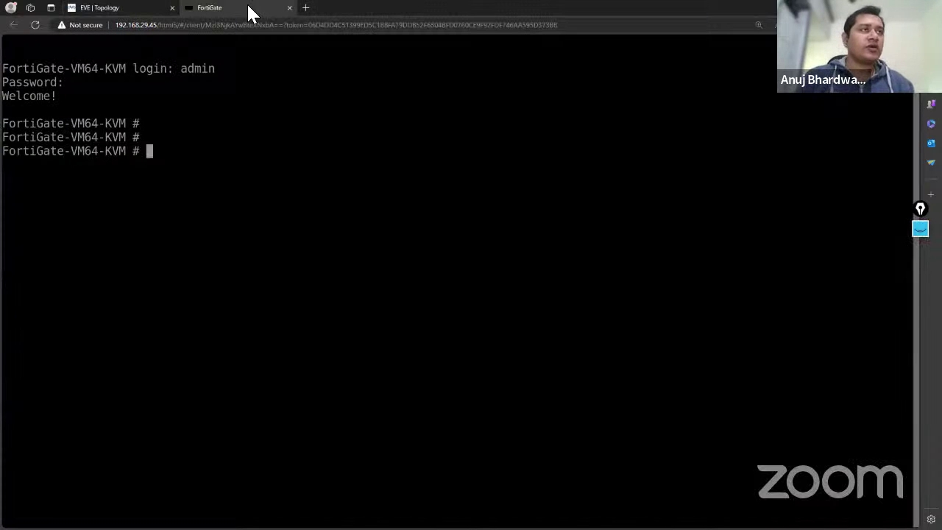
type("sh")
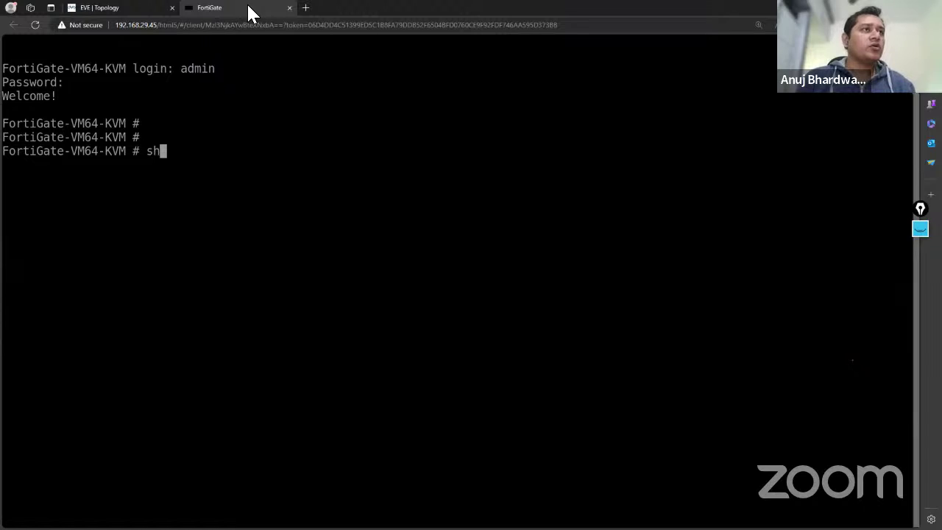
type("ow s")
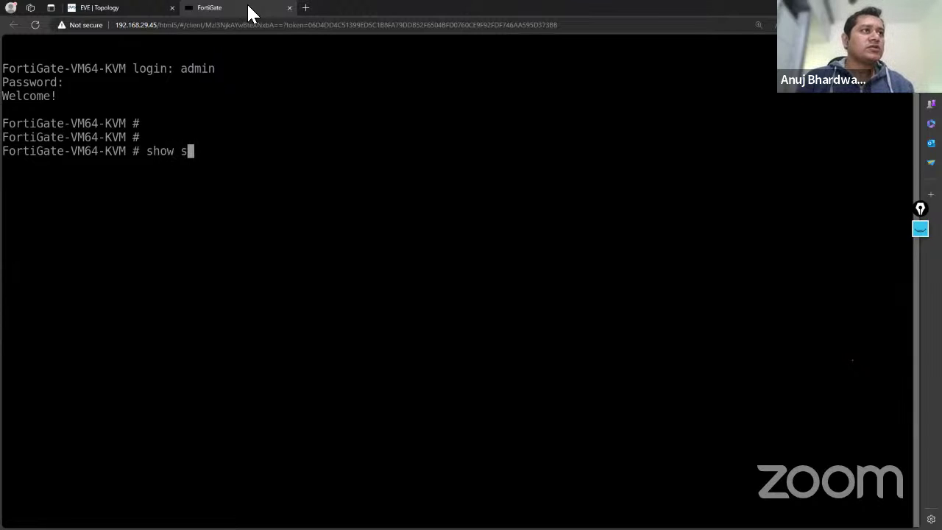
type("ystem i")
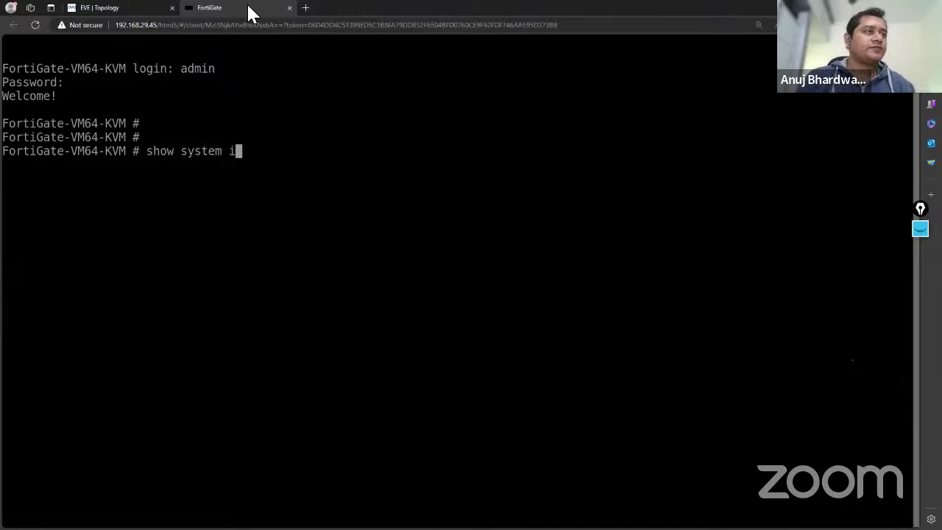
type("nterface port")
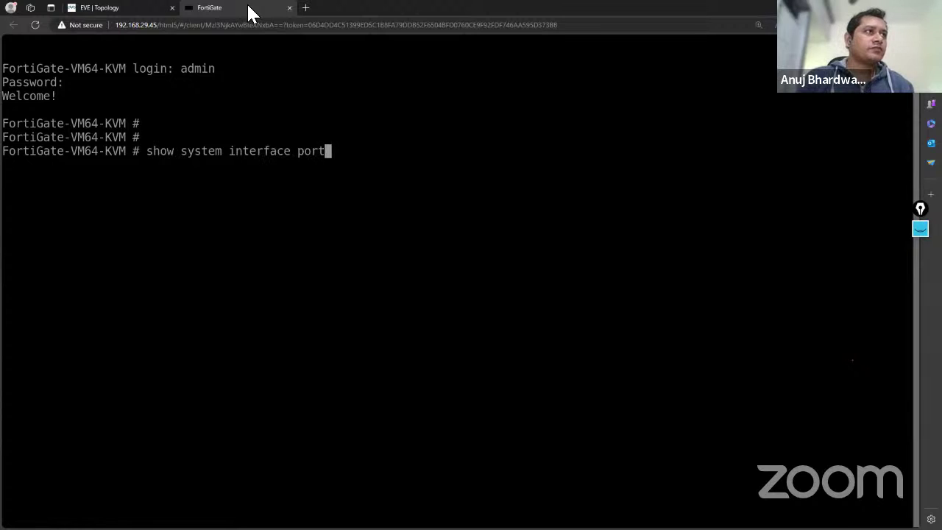
type("1")
key("Return")
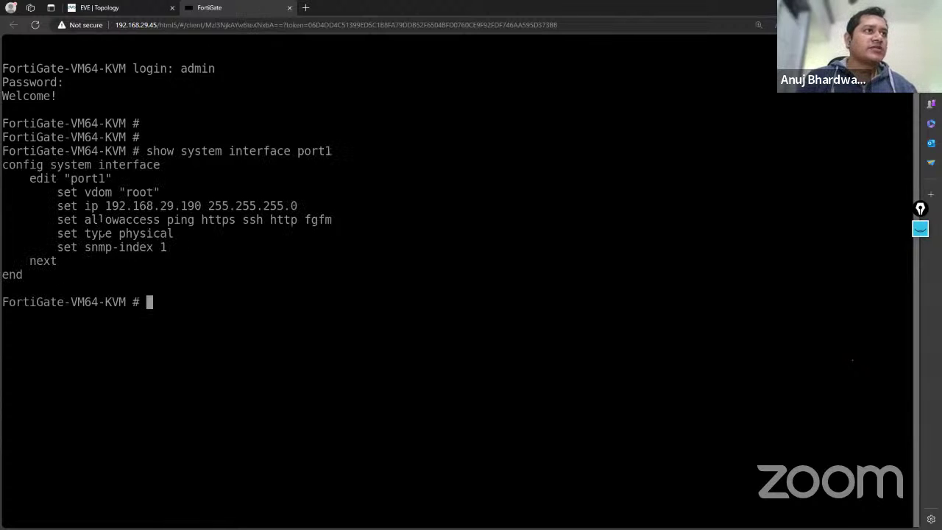
left_click_drag(105, 206, 200, 206)
key("ctrl+c")
key("Return")
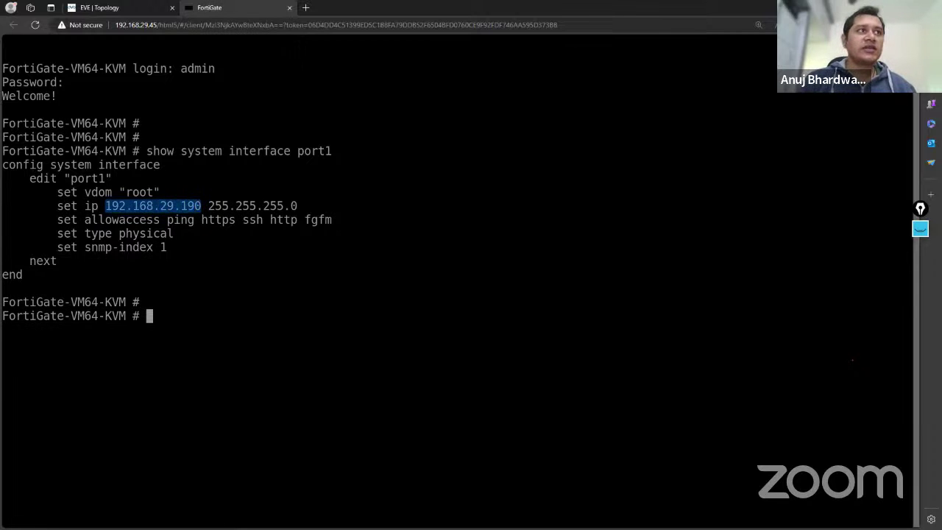
left_click(305, 7)
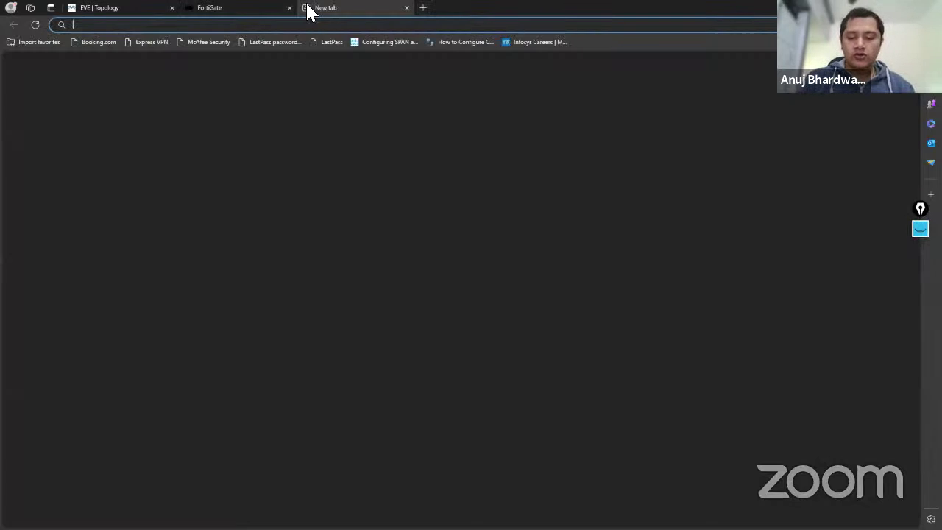
key("ctrl+v")
key("Return")
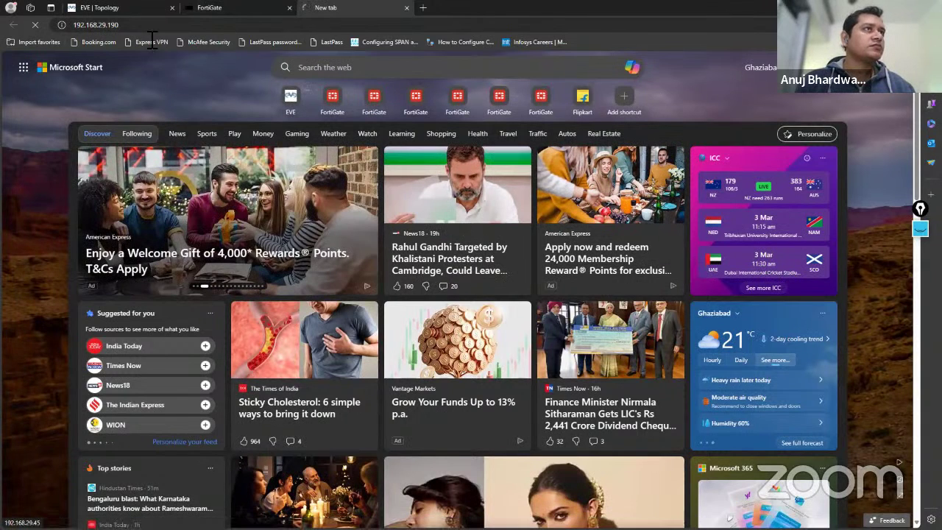
left_click(78, 24)
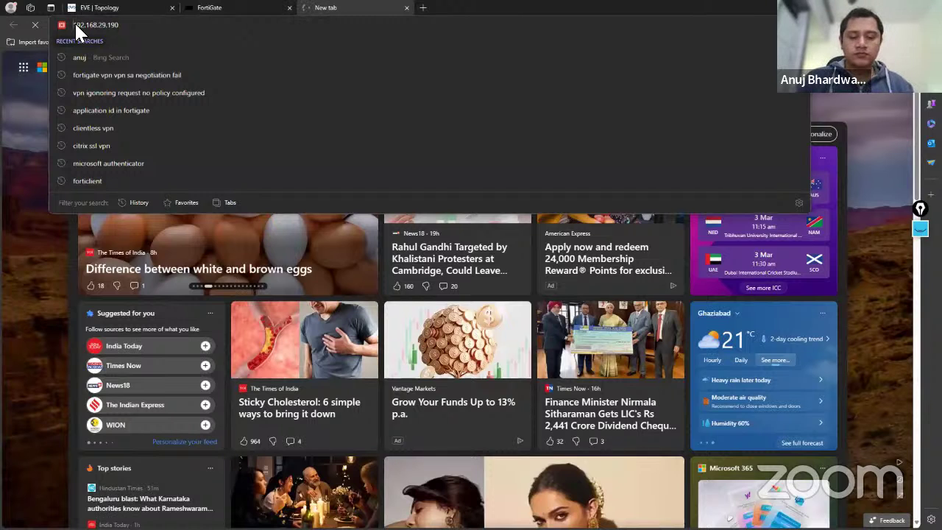
key("Home")
type("http")
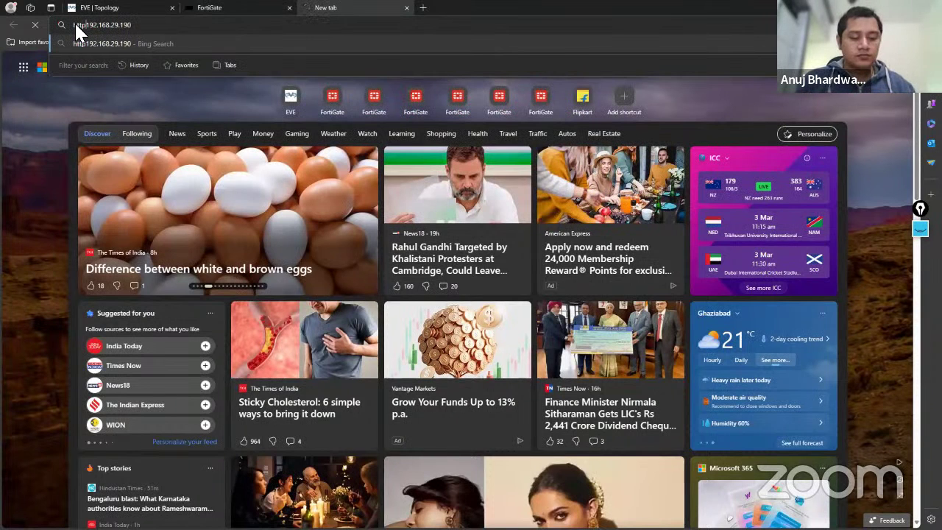
type("://")
key("Return")
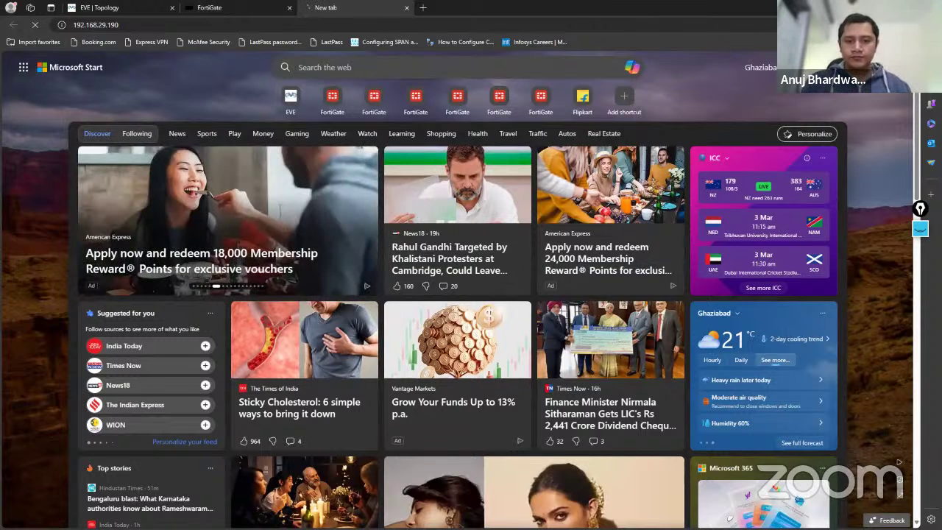
key("F5")
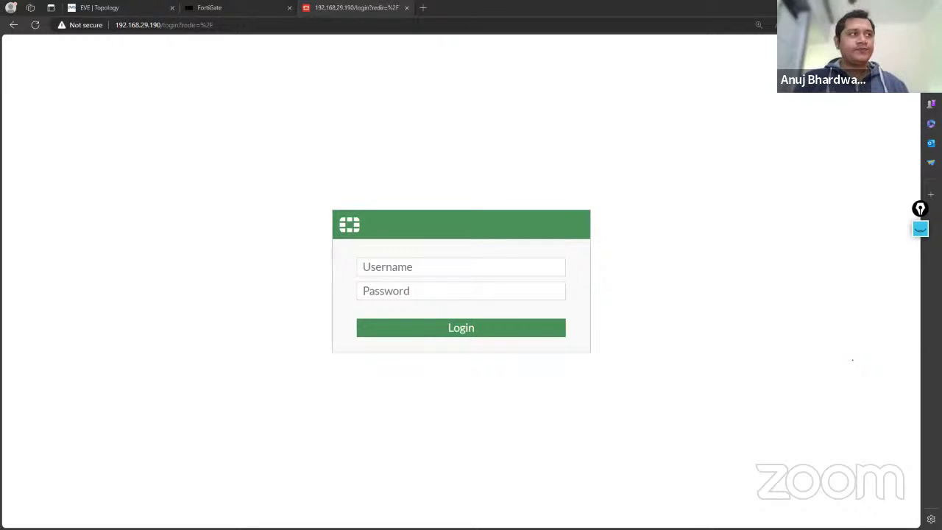
Sign in to the web GUI as admin and choose Later on the FortiGate Setup prompt.
left_click(412, 272)
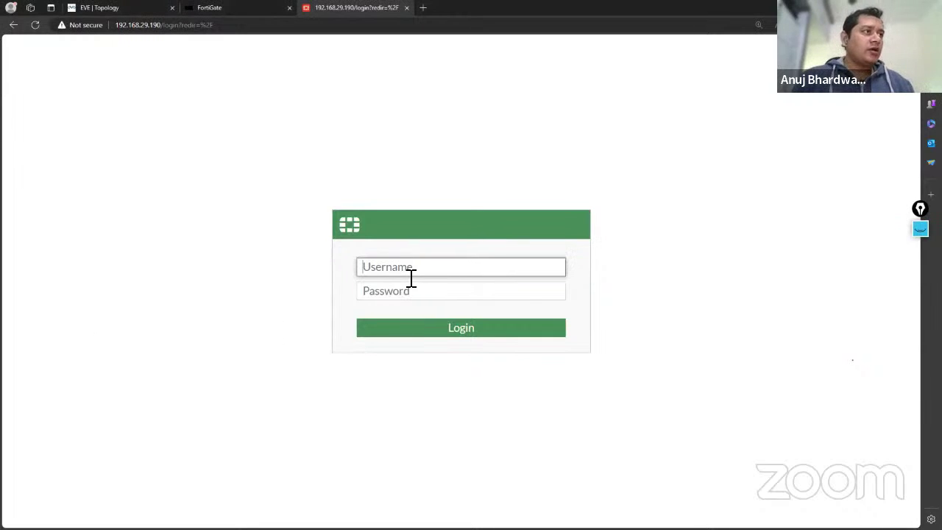
type("admin")
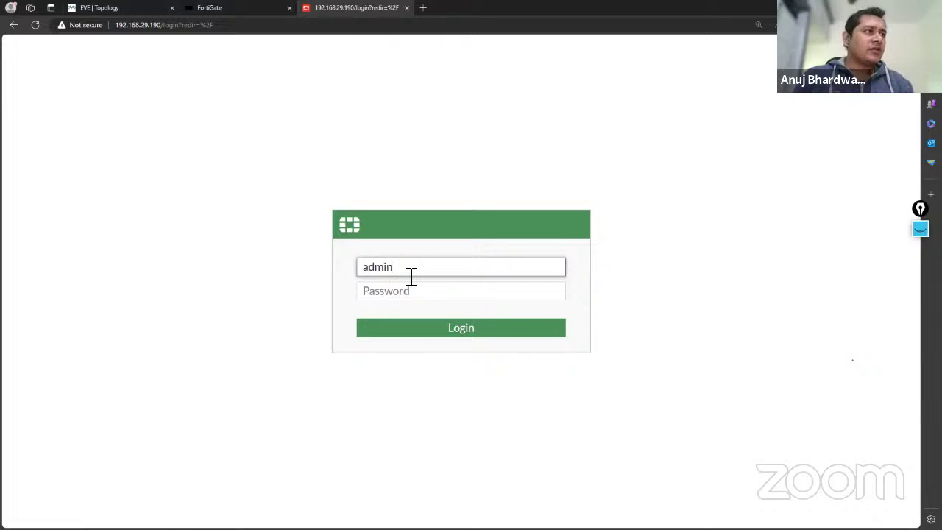
key("Tab")
type("********")
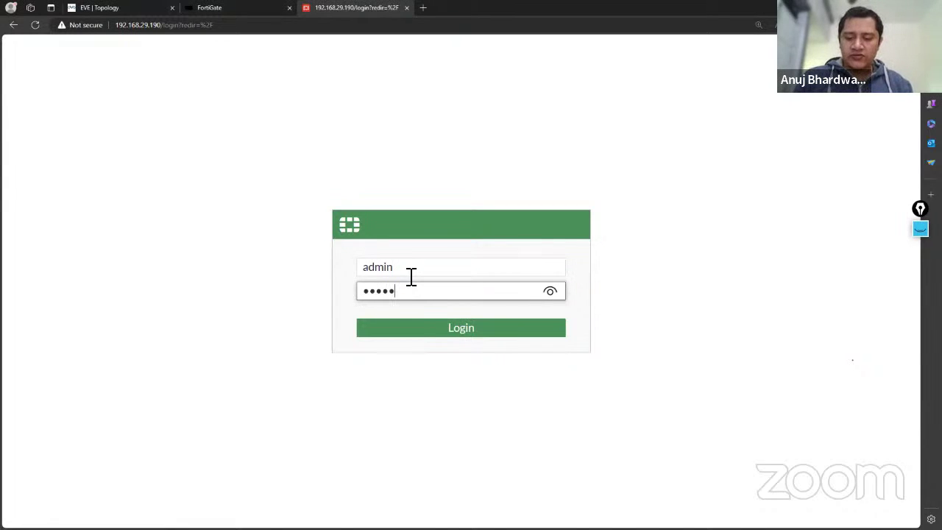
key("Return")
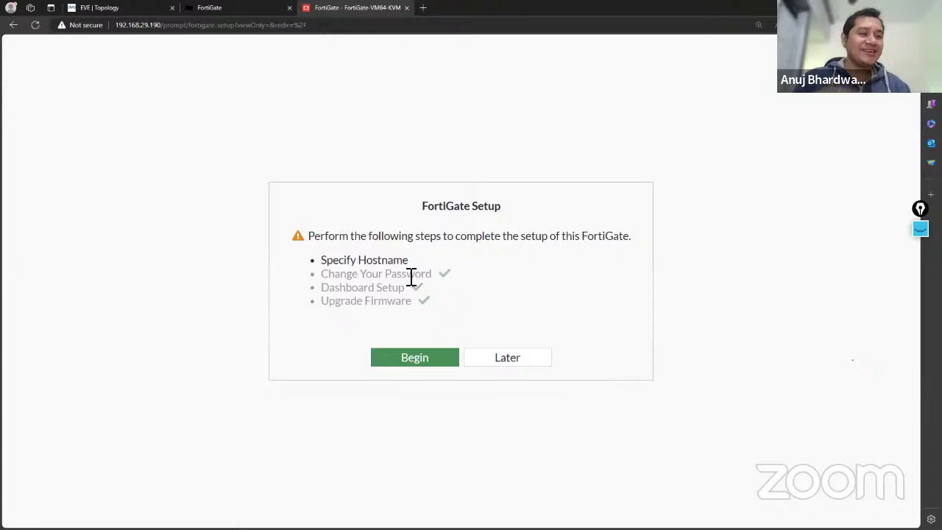
left_click(499, 360)
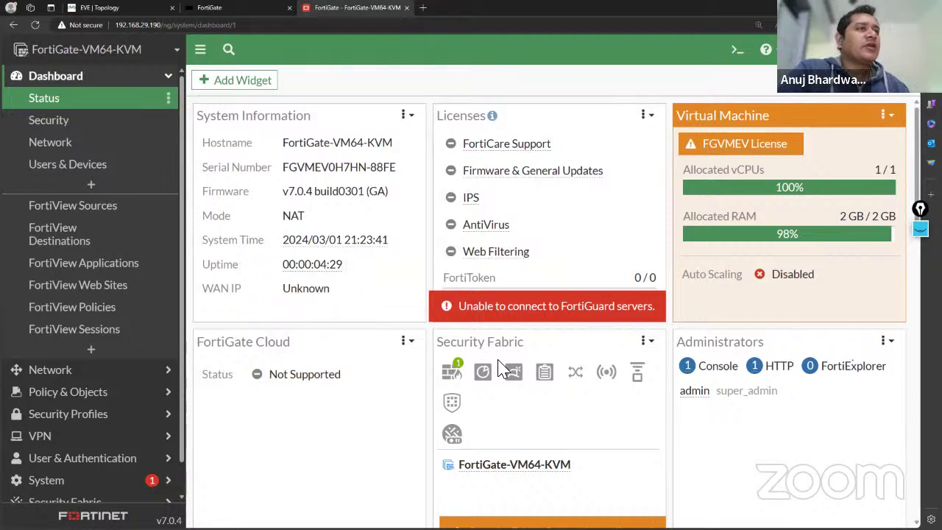
Expand Policy & Objects and then Security Profiles in the sidebar.
scroll(114, 390, "down", 1)
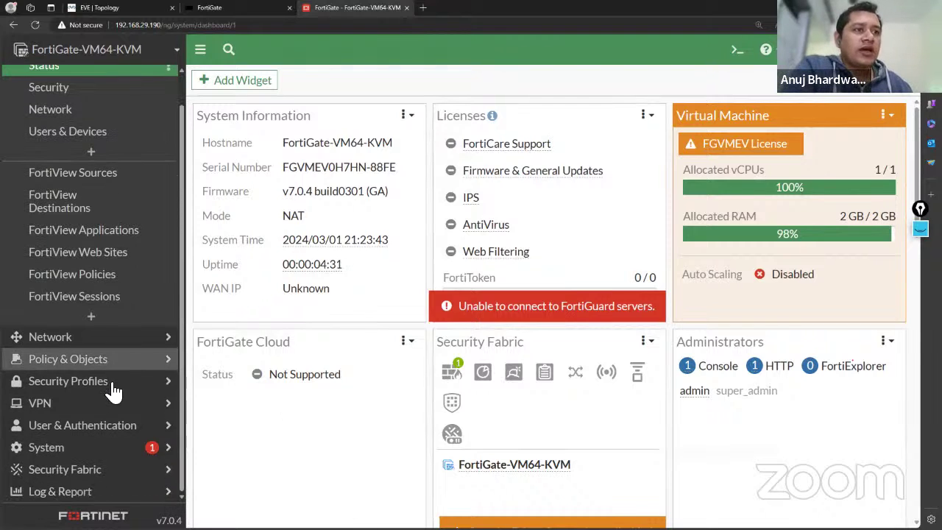
left_click(71, 365)
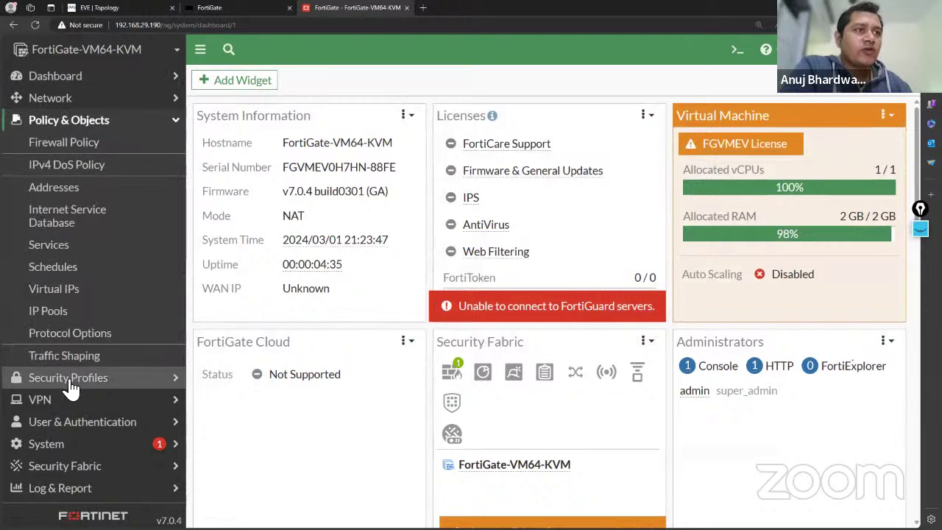
left_click(71, 377)
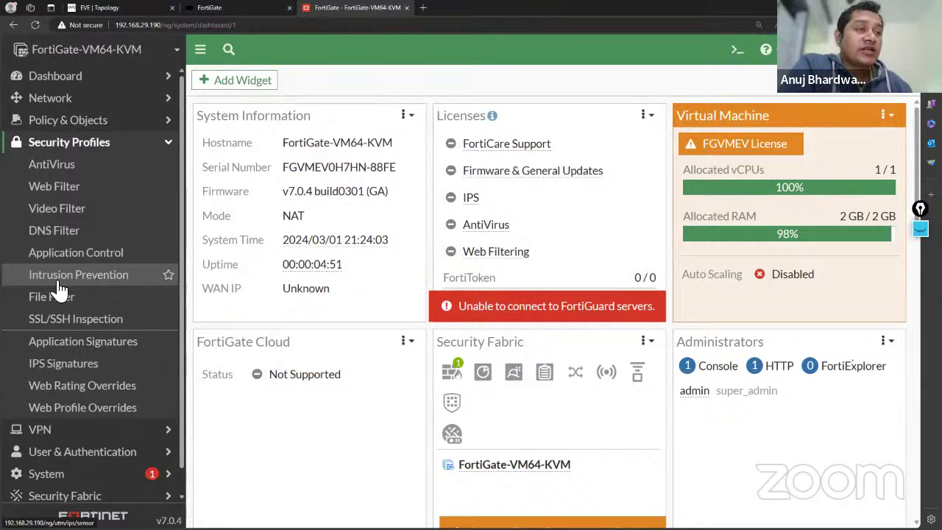
scroll(59, 290, "down", 1)
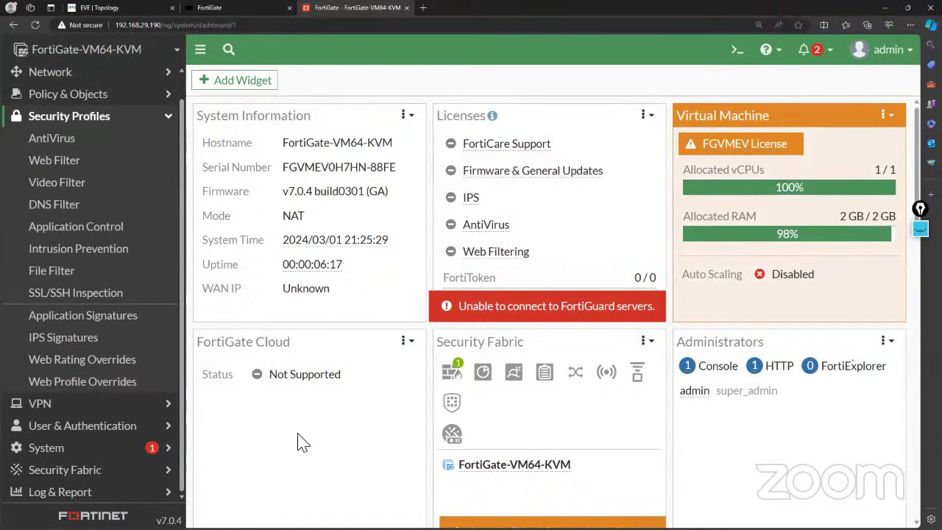
Start the 3725 switch and the Win node from their right-click menus.
left_click(130, 8)
right_click(277, 189)
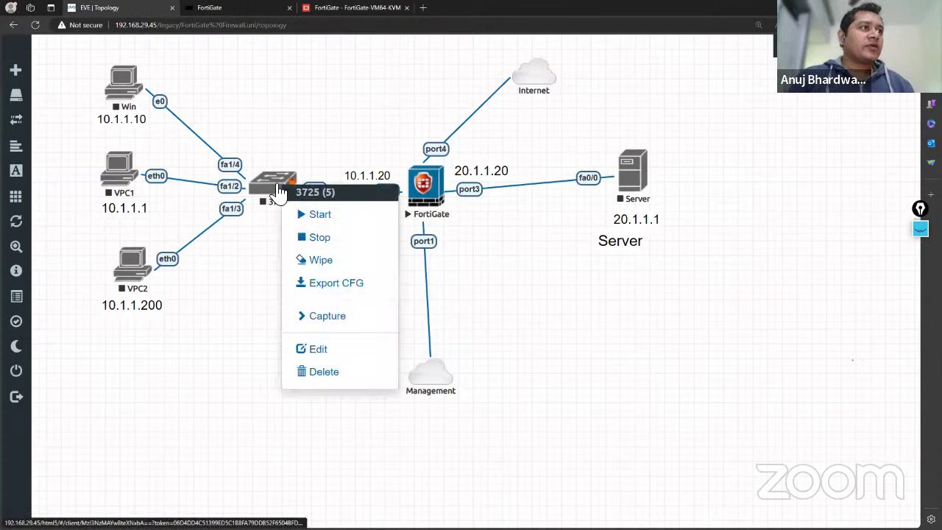
left_click(302, 213)
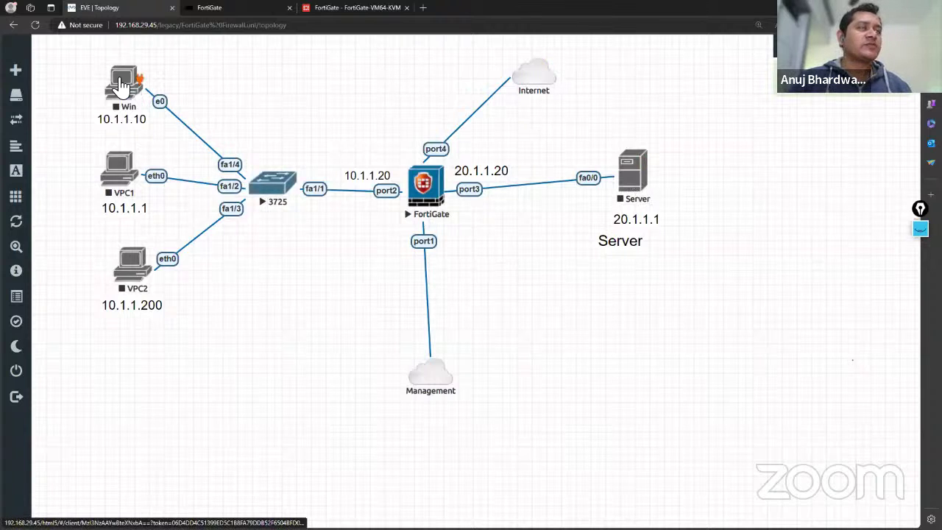
right_click(125, 82)
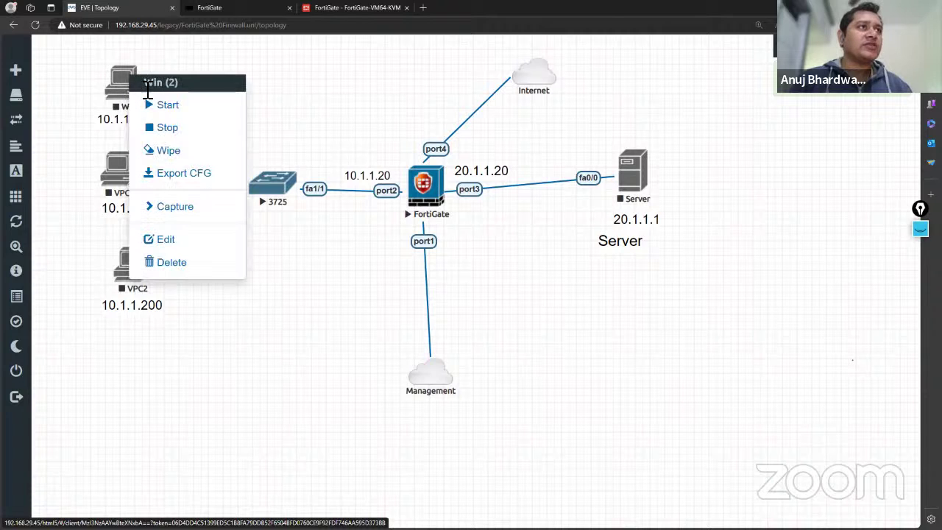
left_click(160, 102)
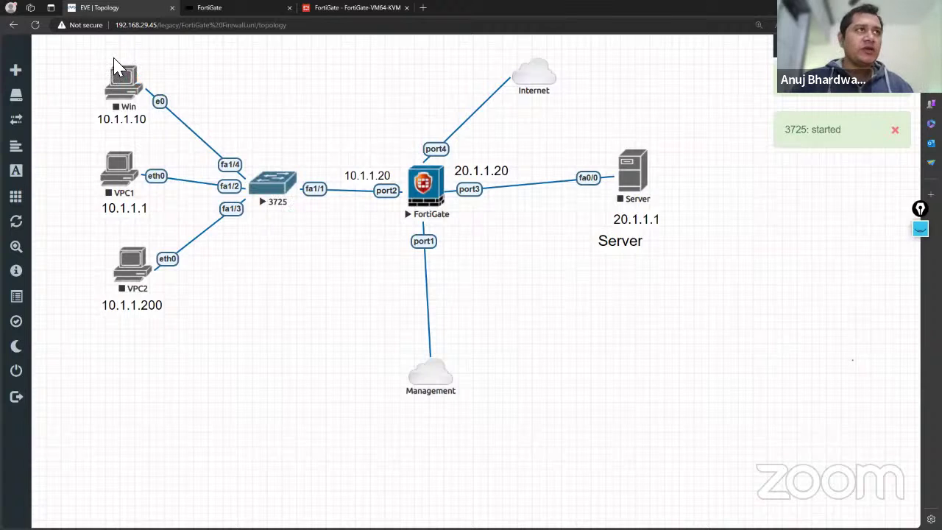
right_click(123, 81)
left_click(70, 94)
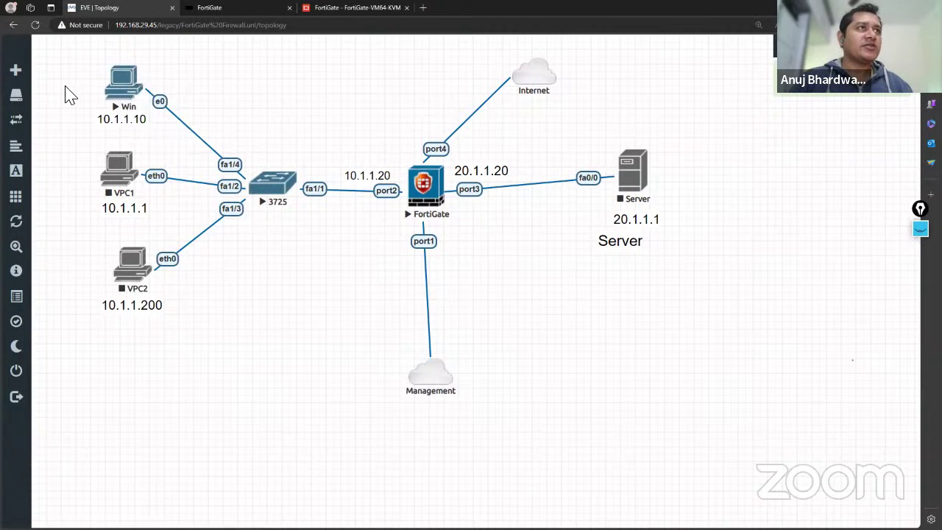
Open the Win client's console and boot Windows normally.
left_click(125, 86)
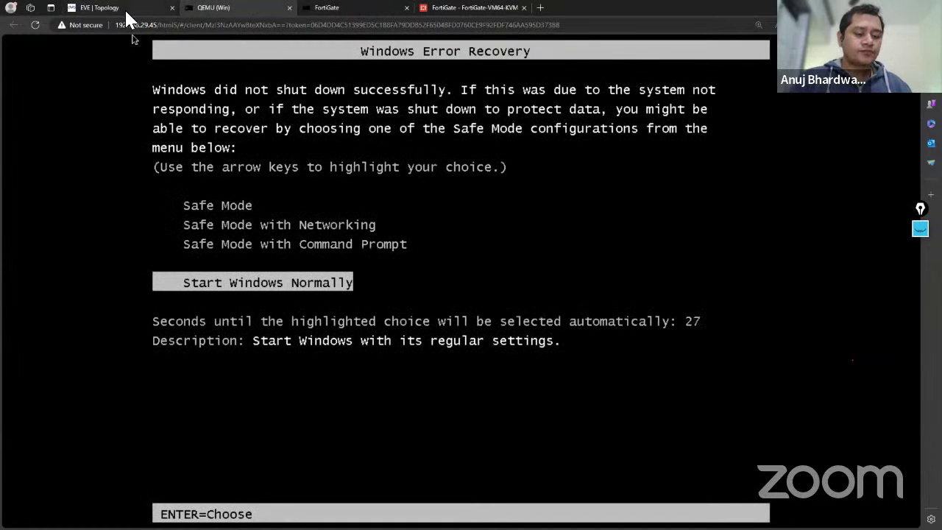
key("Return")
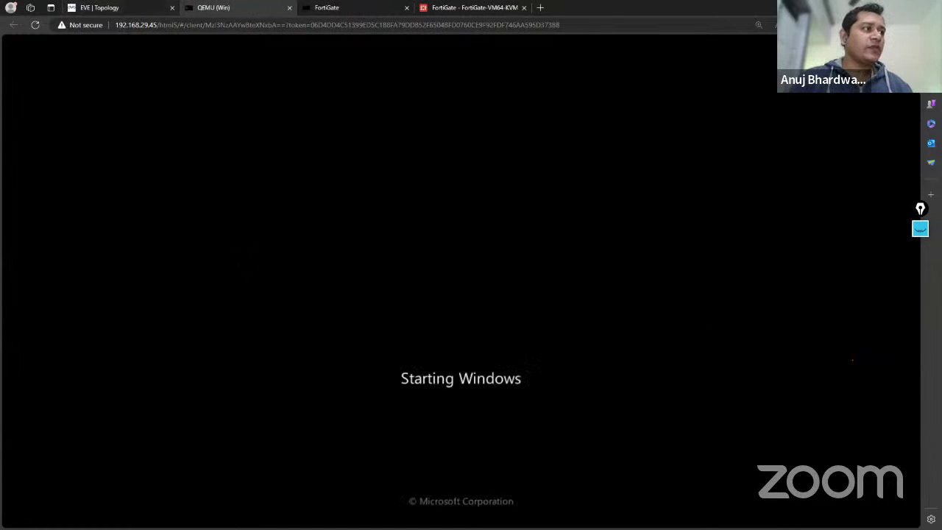
left_click(132, 9)
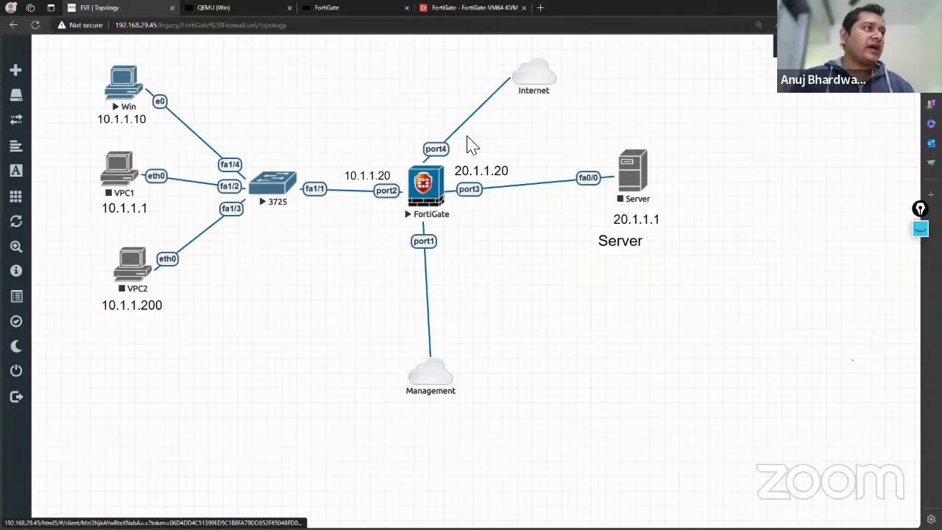
Open FortiGate's Firewall Policy page under Policy & Objects.
left_click(483, 9)
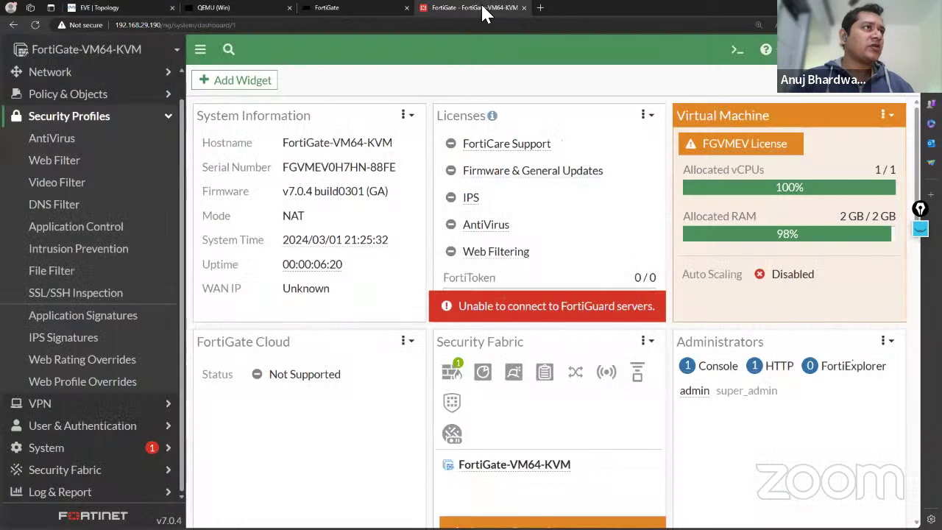
left_click(111, 95)
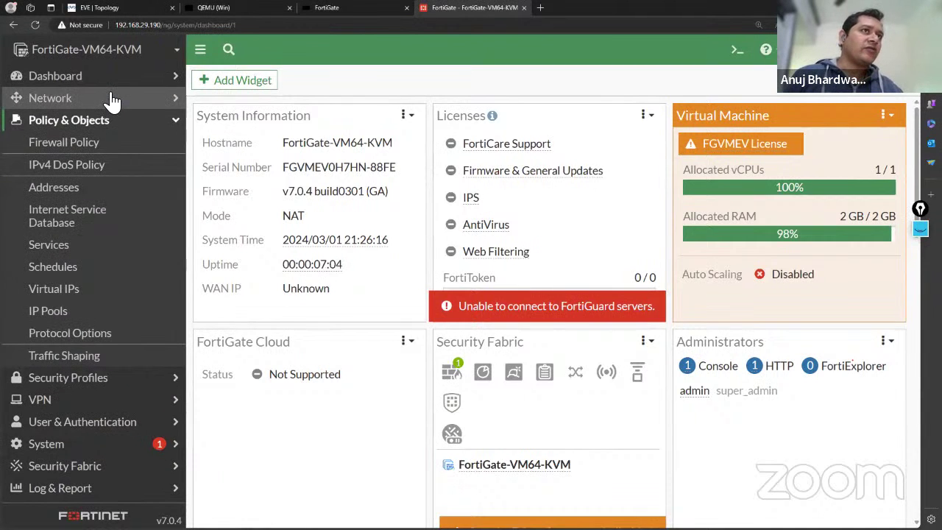
left_click(82, 147)
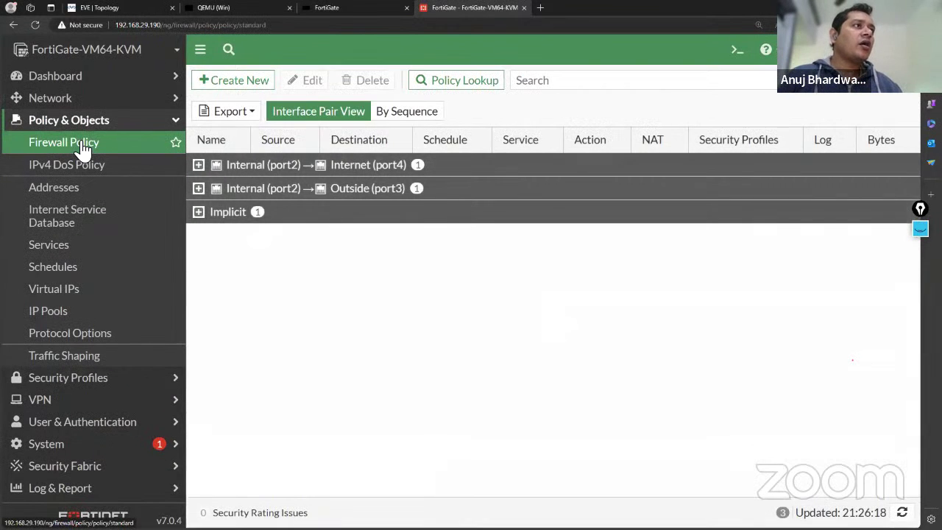
Delete the Internet policy (port2→port4) and the Test Policy (port2→port3), confirming each.
left_click(197, 165)
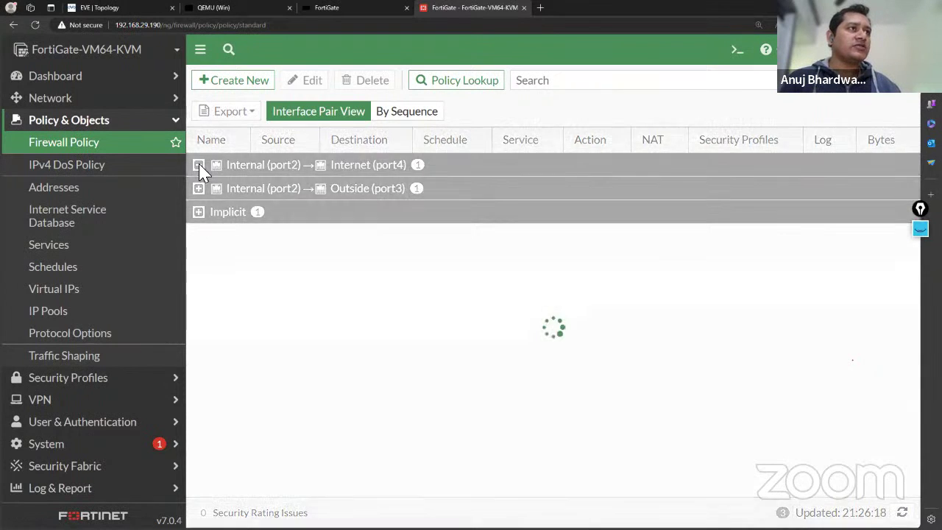
left_click(199, 191)
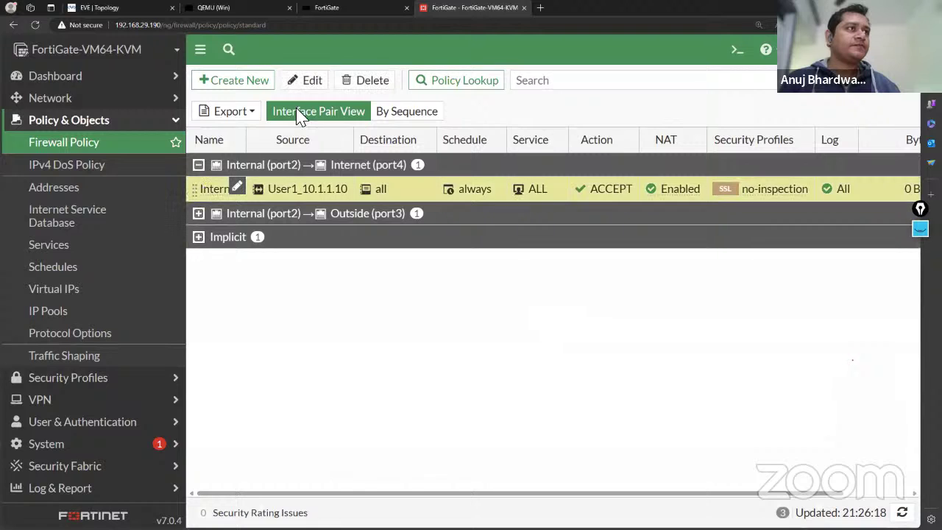
left_click(353, 83)
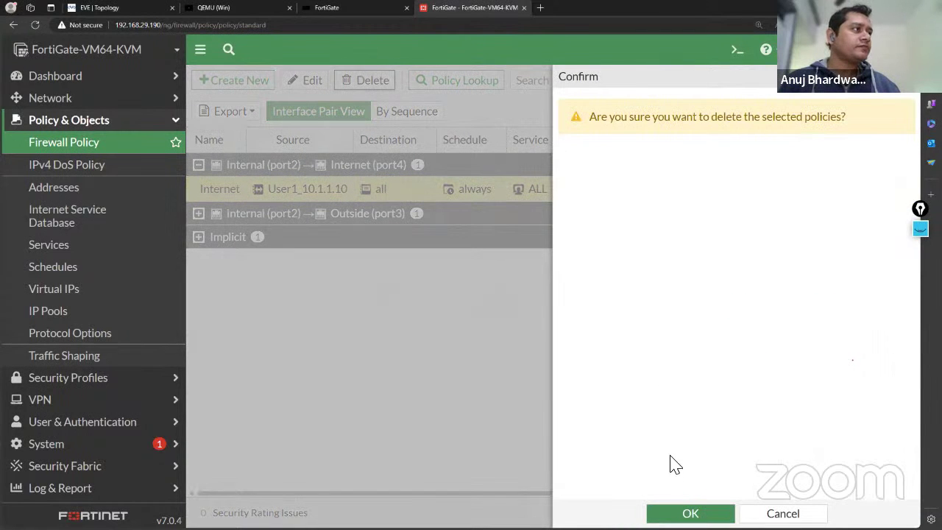
left_click(688, 513)
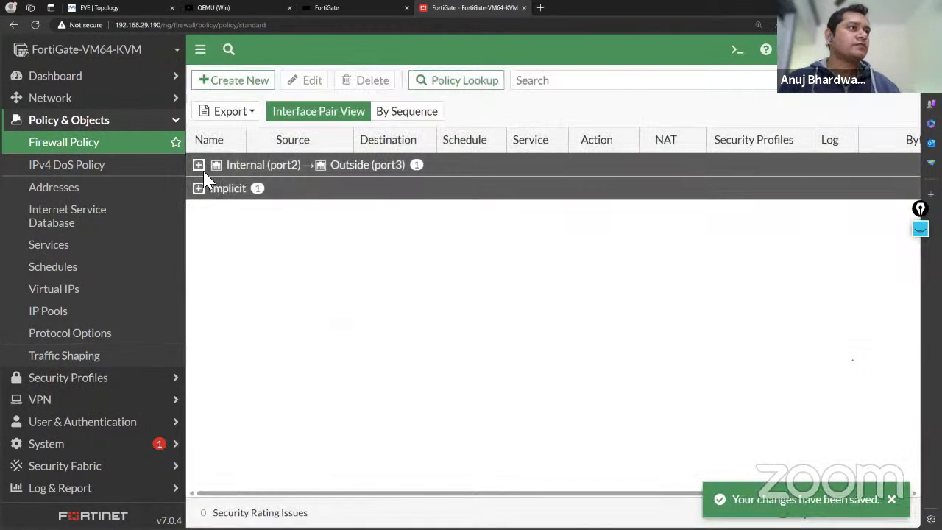
left_click(198, 165)
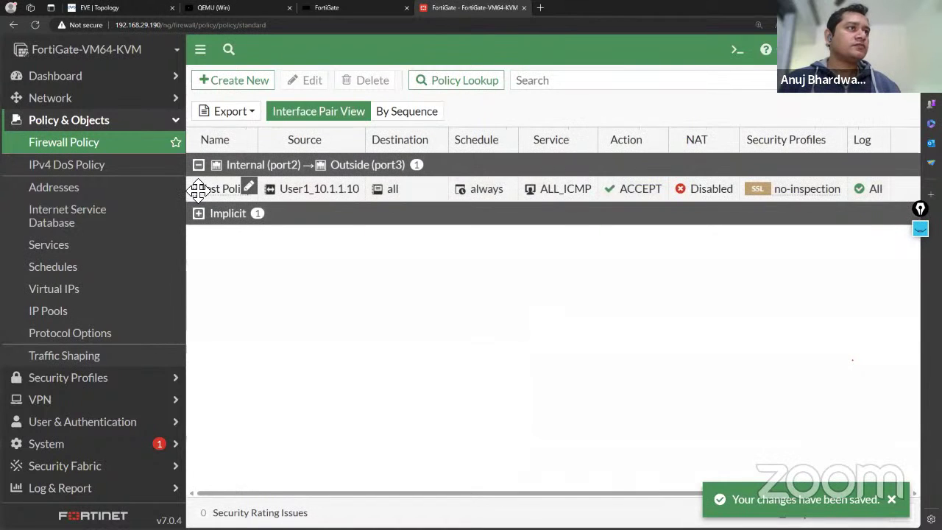
left_click(201, 190)
left_click(370, 82)
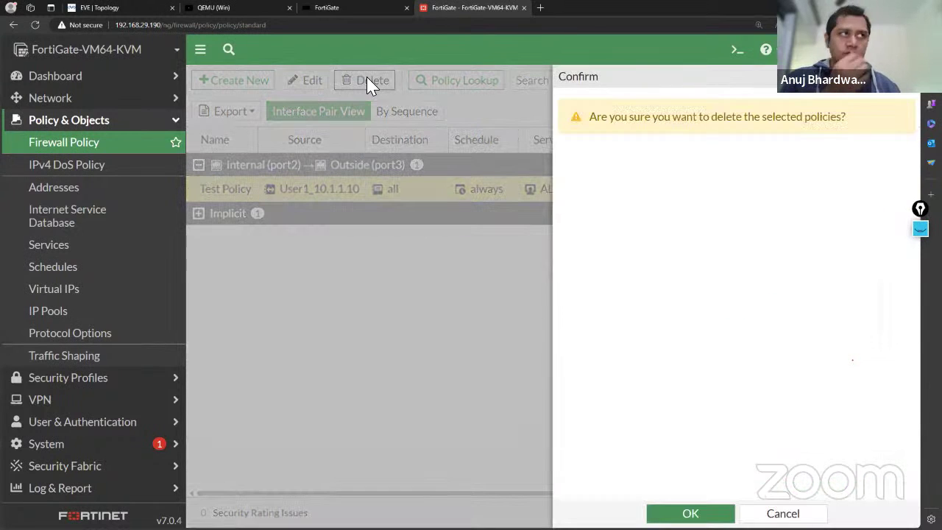
left_click(691, 513)
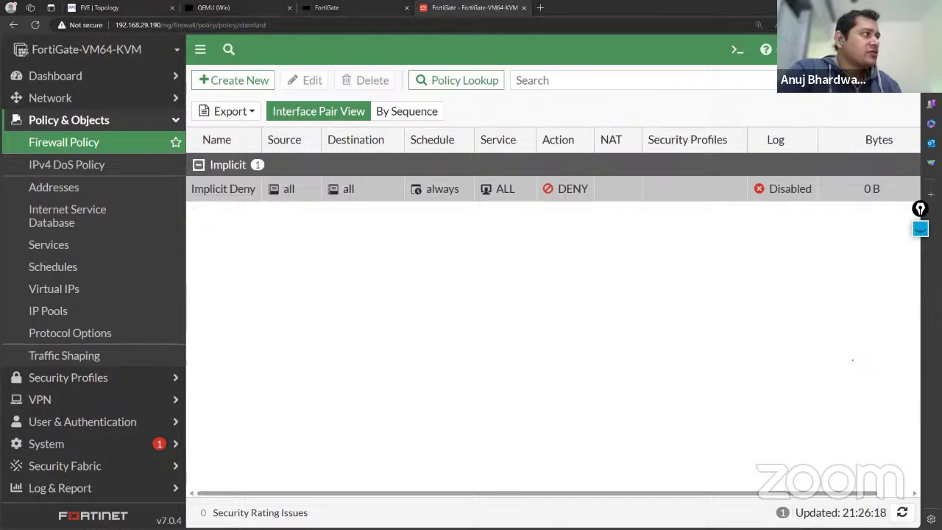
left_click(920, 229)
left_click(920, 258)
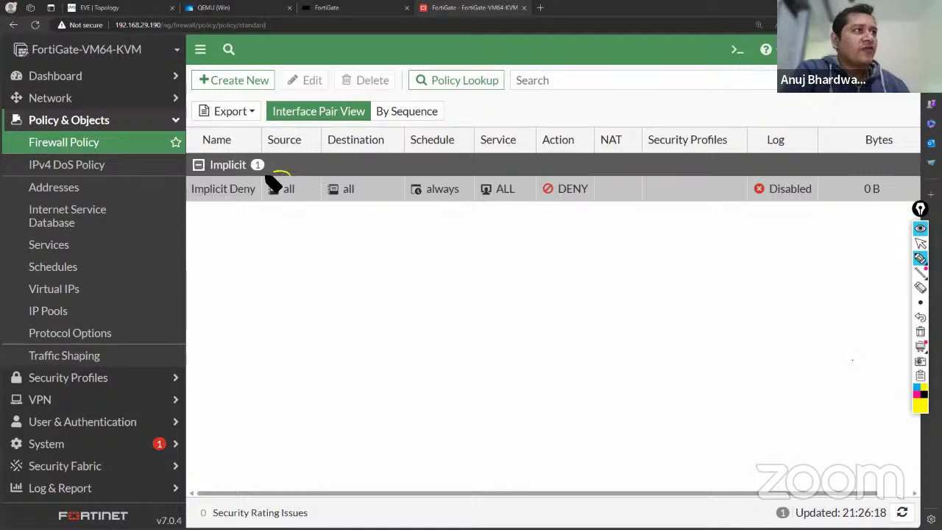
left_click_drag(273, 184, 292, 177)
mouse_move(366, 178)
left_mouse_down()
mouse_move(361, 218)
mouse_move(345, 174)
left_mouse_up()
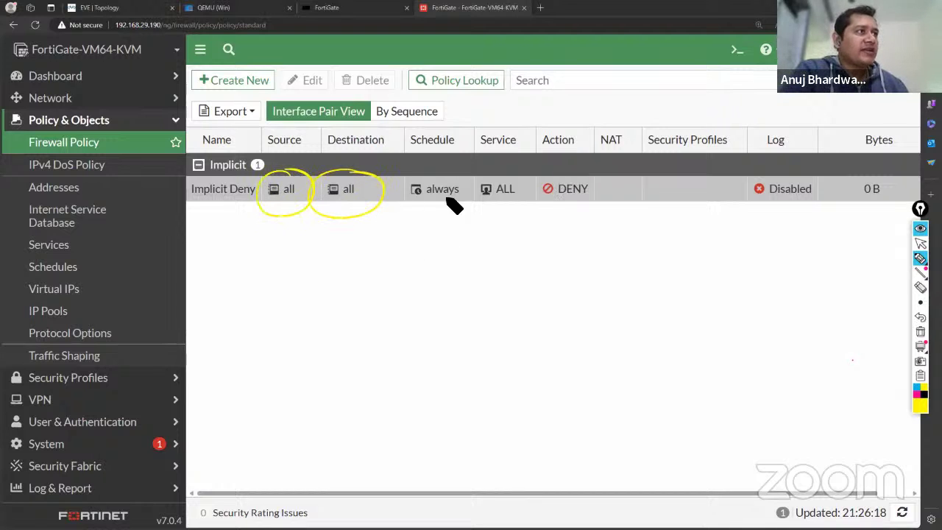
mouse_move(582, 175)
left_mouse_down()
mouse_move(525, 196)
mouse_move(520, 185)
left_mouse_up()
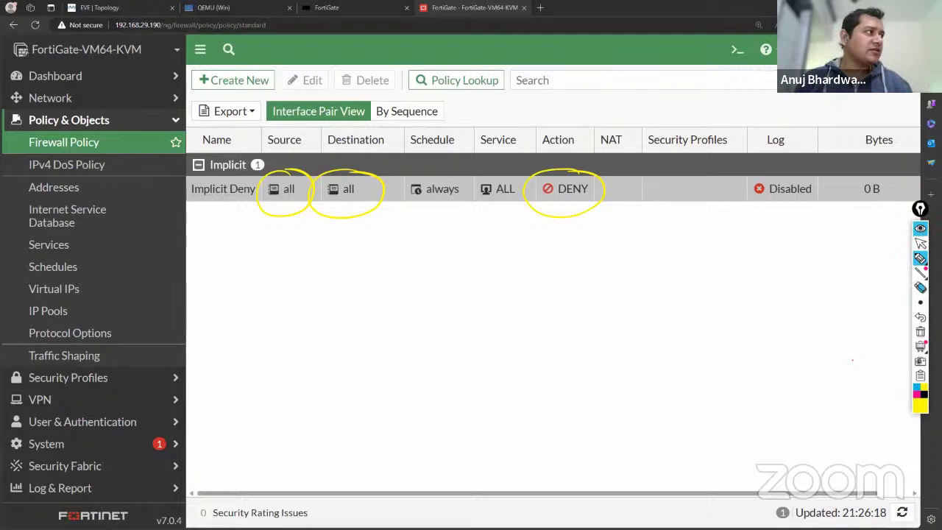
left_click(921, 332)
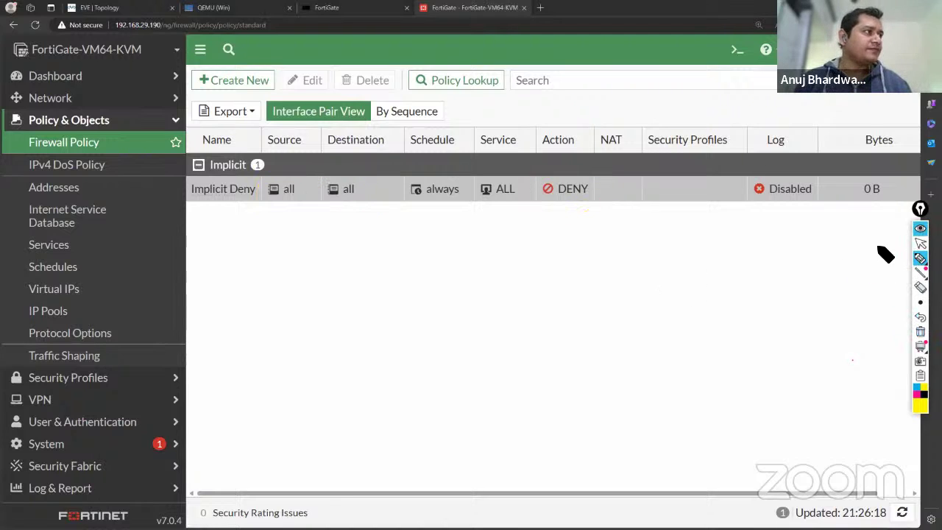
left_click(920, 244)
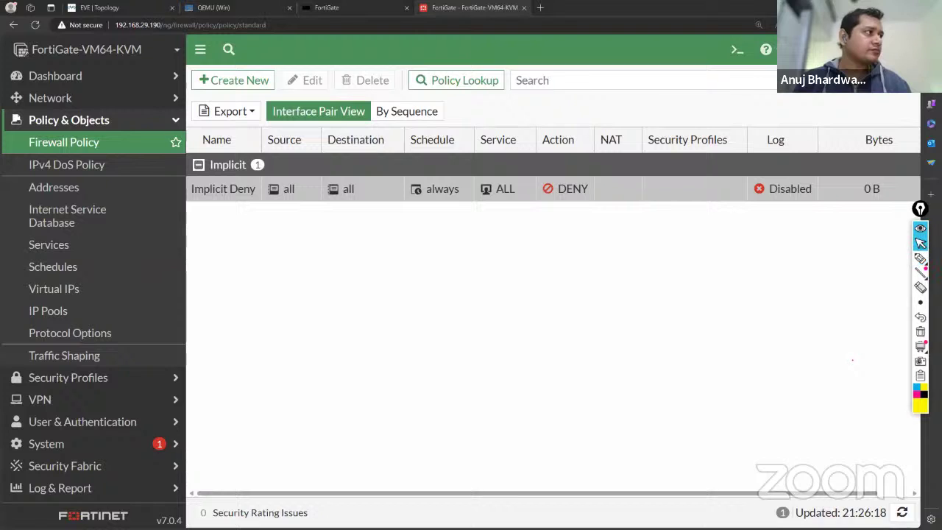
left_click(195, 199)
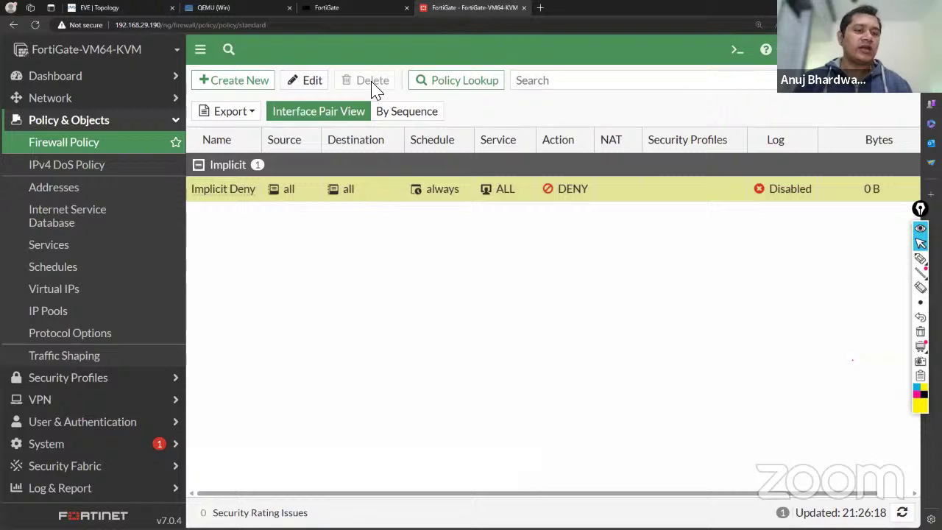
left_click(310, 83)
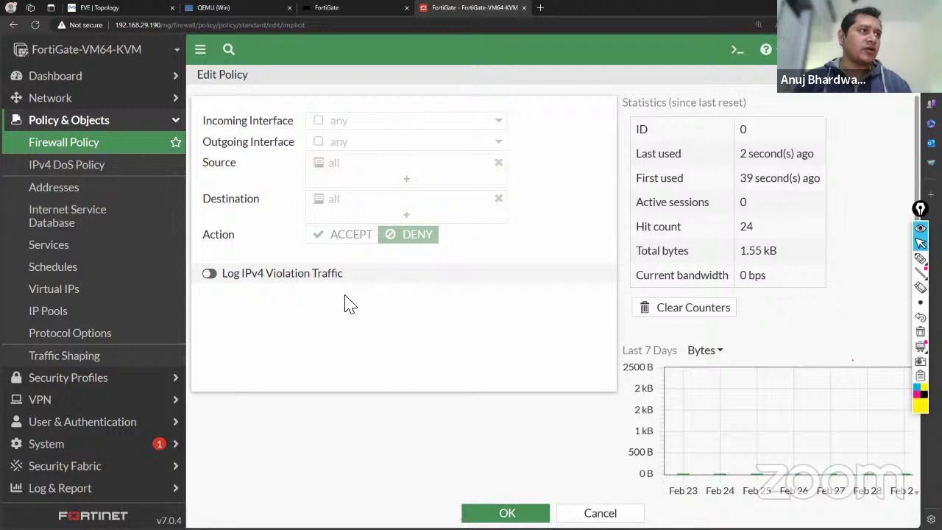
left_click(599, 512)
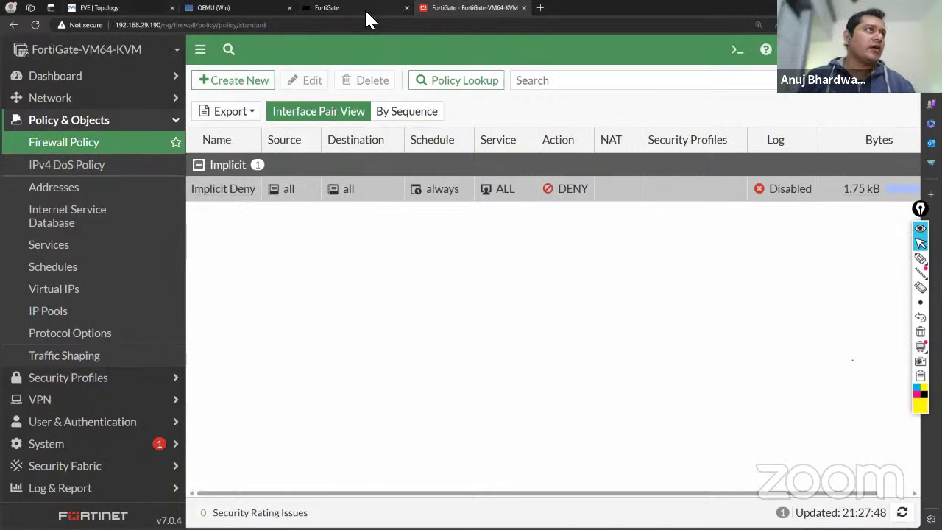
Run ipconfig in a Windows command prompt, showing 10.1.1.10 with gateway 10.1.1.20.
left_click(220, 8)
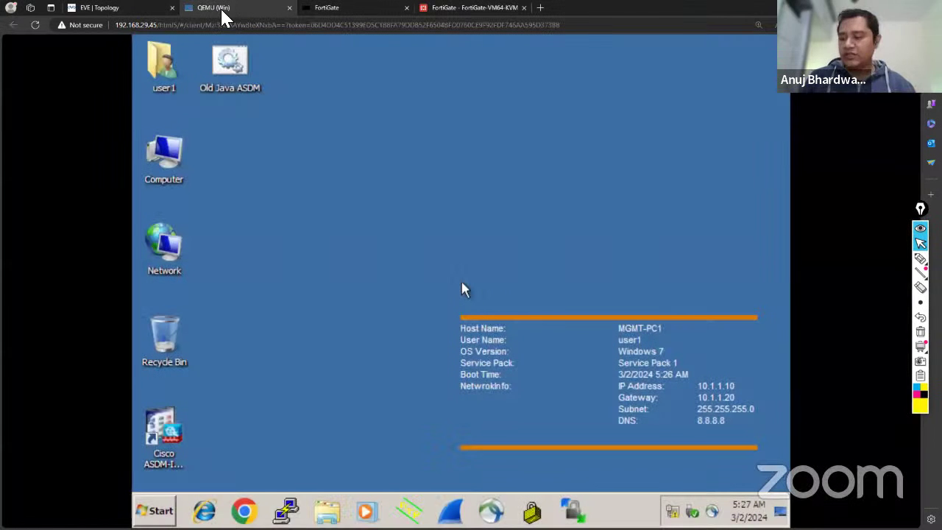
left_click(156, 510)
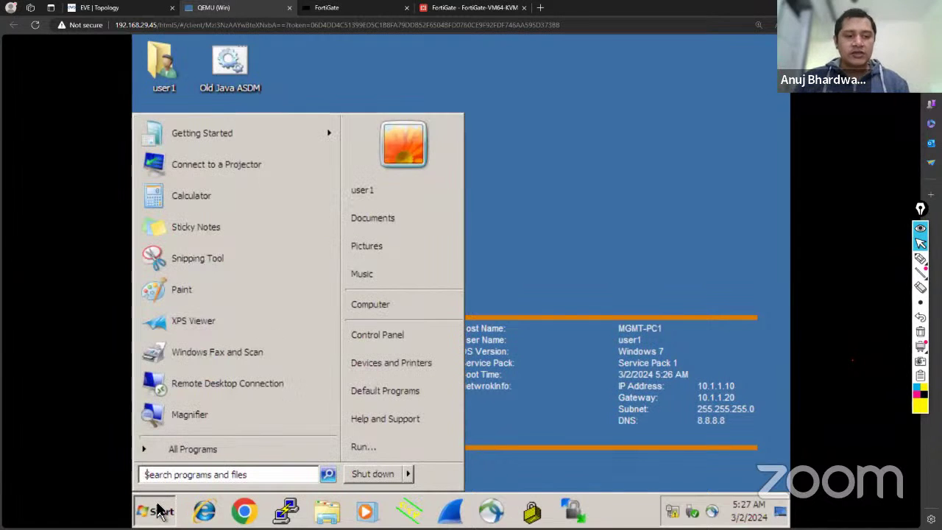
type("cmd")
key("Return")
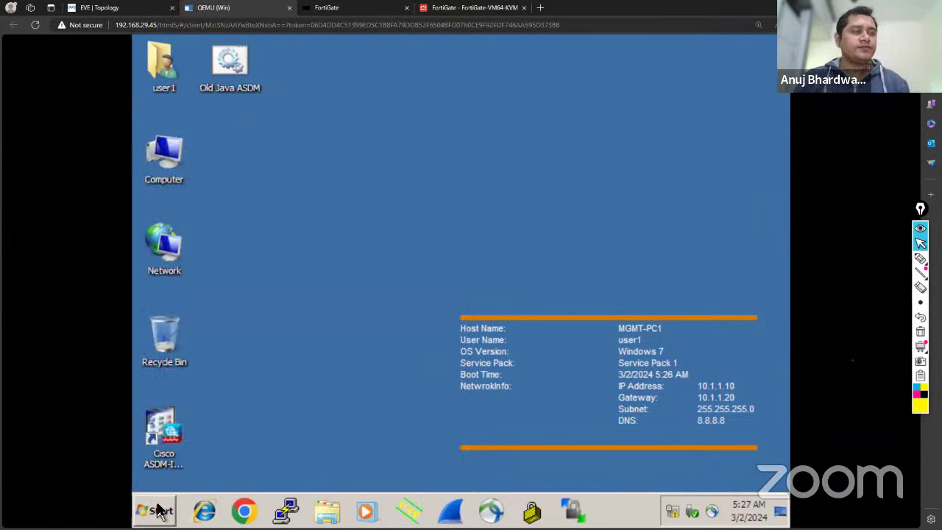
type("ipconfi")
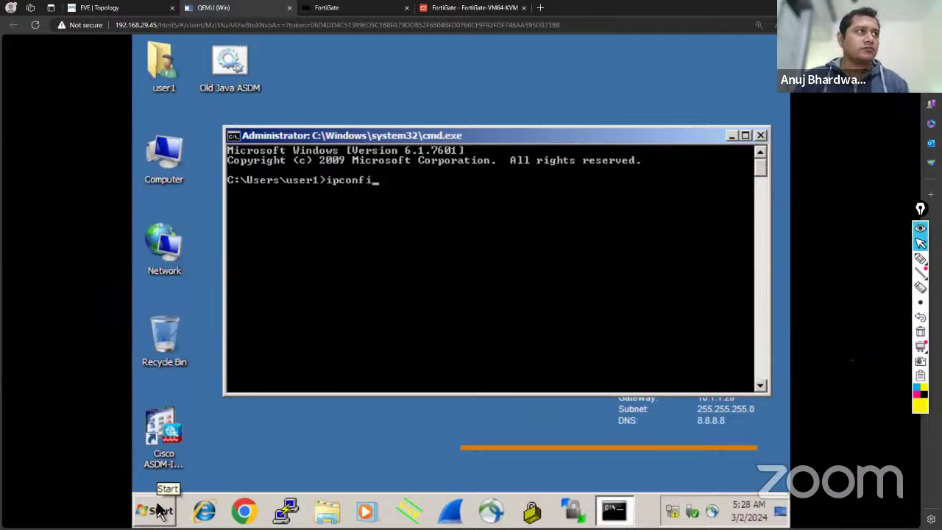
type("g")
key("Return")
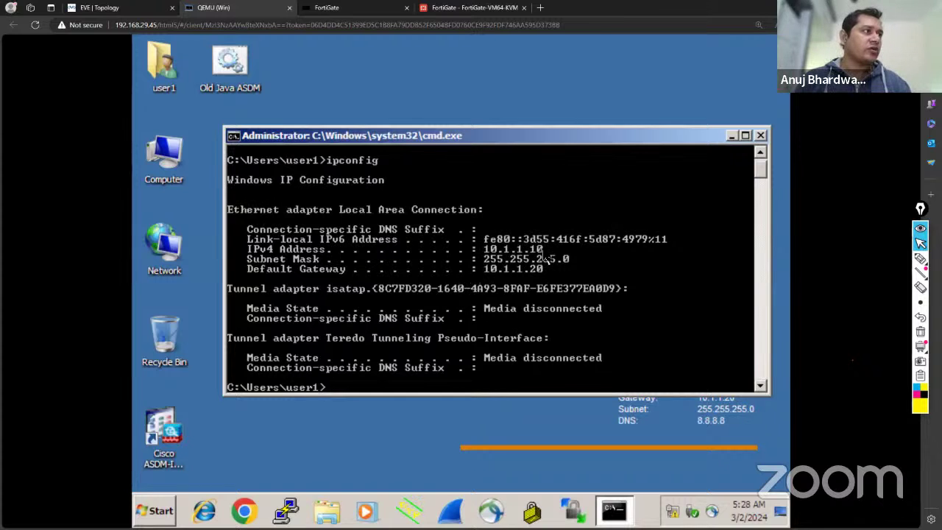
left_click(112, 9)
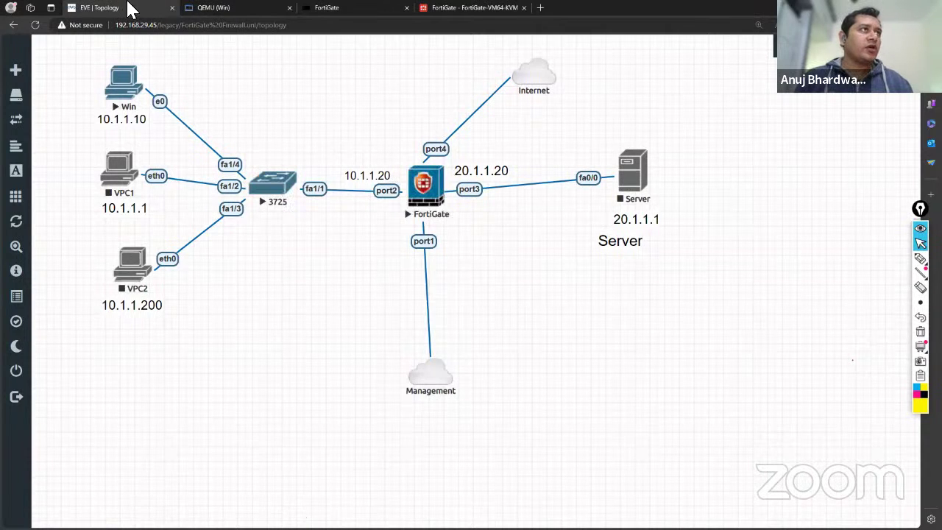
left_click(236, 7)
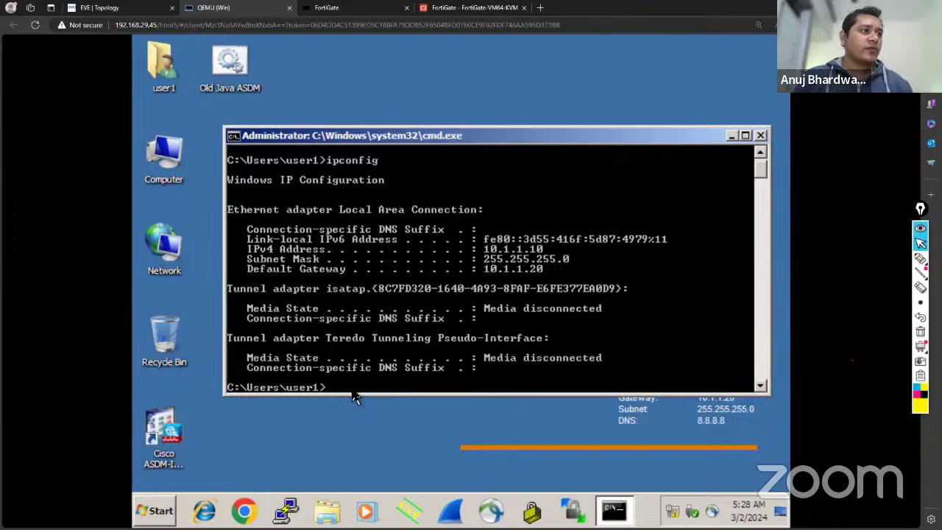
Ping 8.8.8.8 from cmd, getting 100% loss, then launch Chrome.
type("ping 8.8.8")
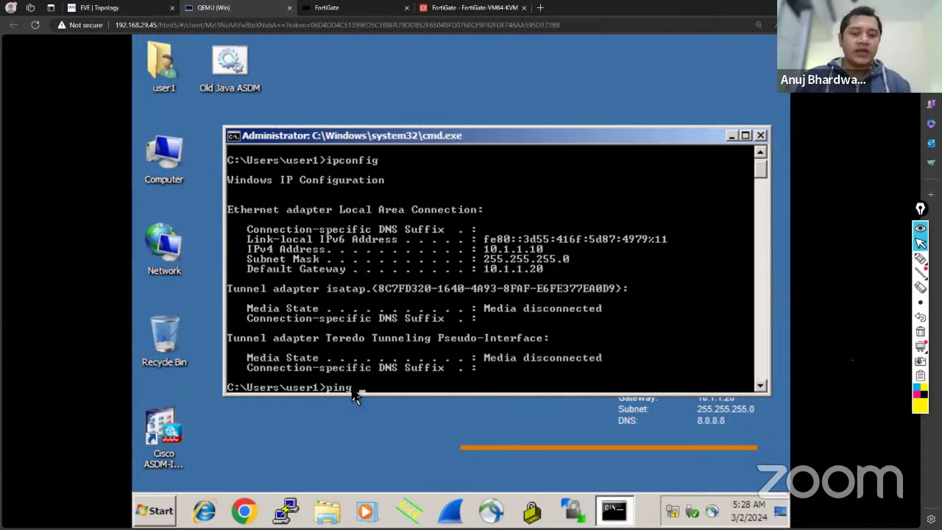
type(".8")
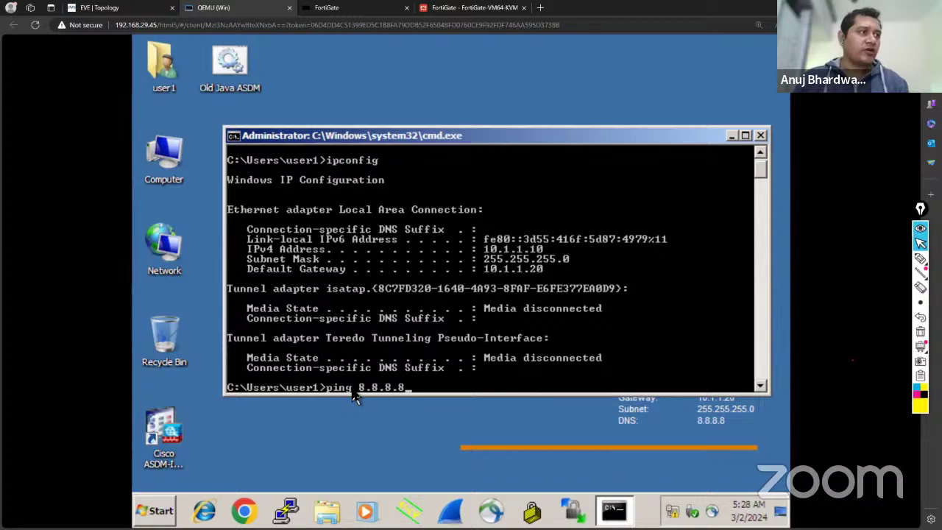
key("Return")
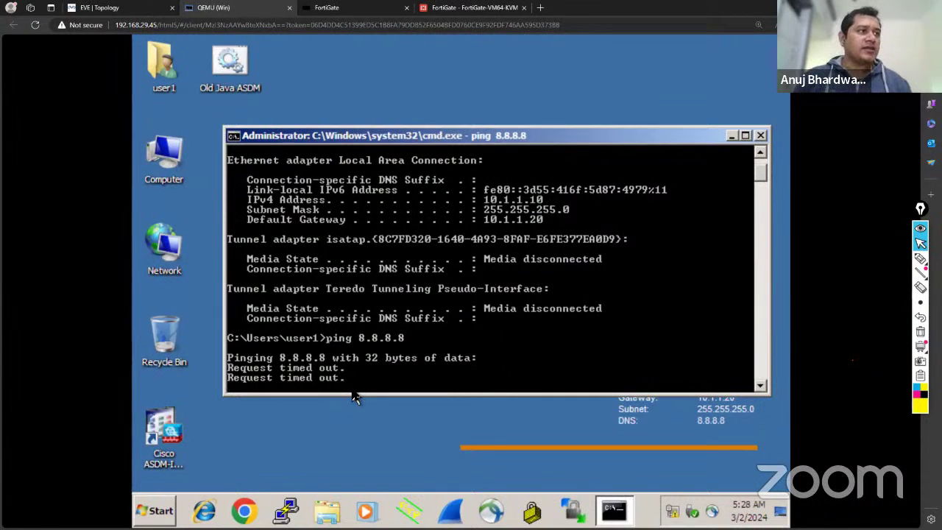
left_click(251, 510)
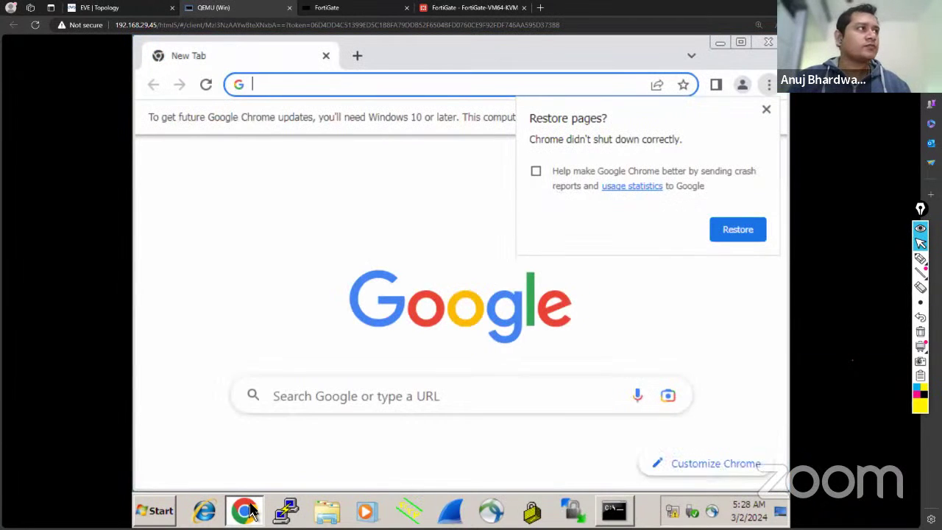
Close Chrome's Restore pages prompt and load youtube.com, which shows only an empty outline.
left_click(766, 109)
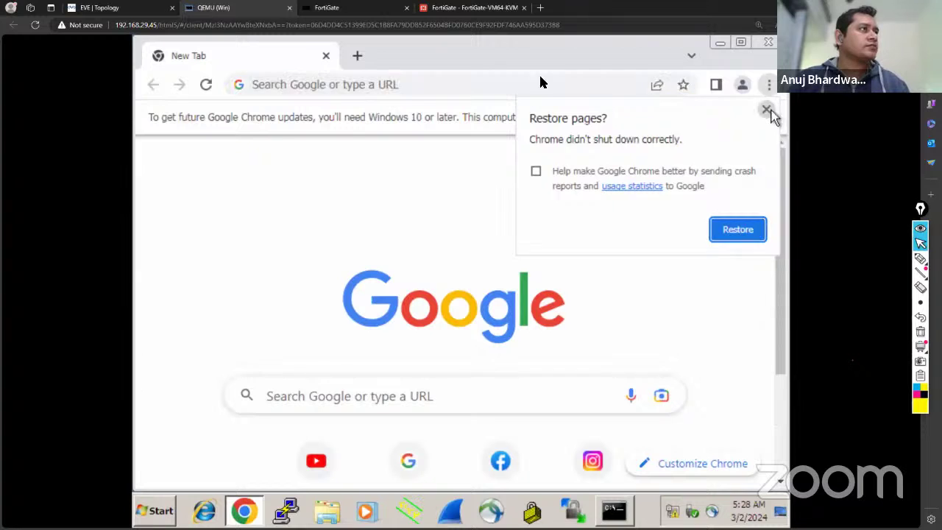
left_click(348, 89)
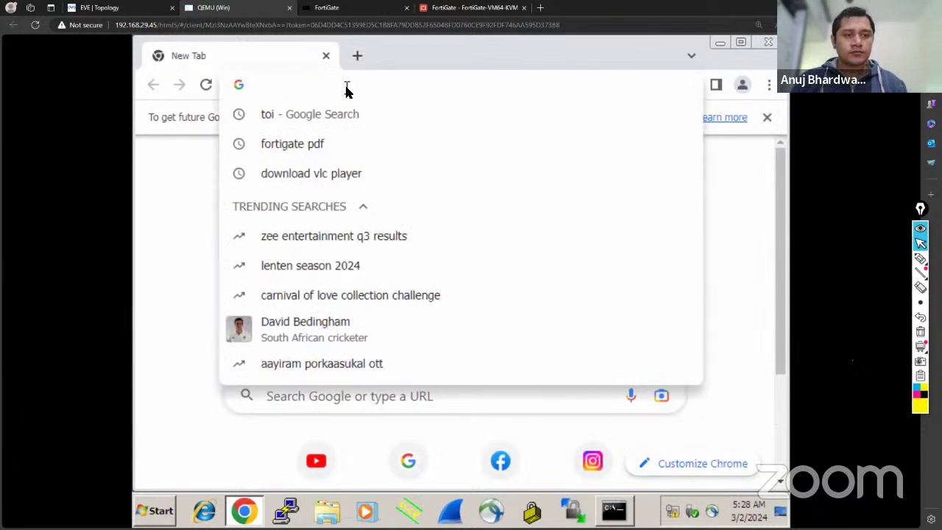
type("g")
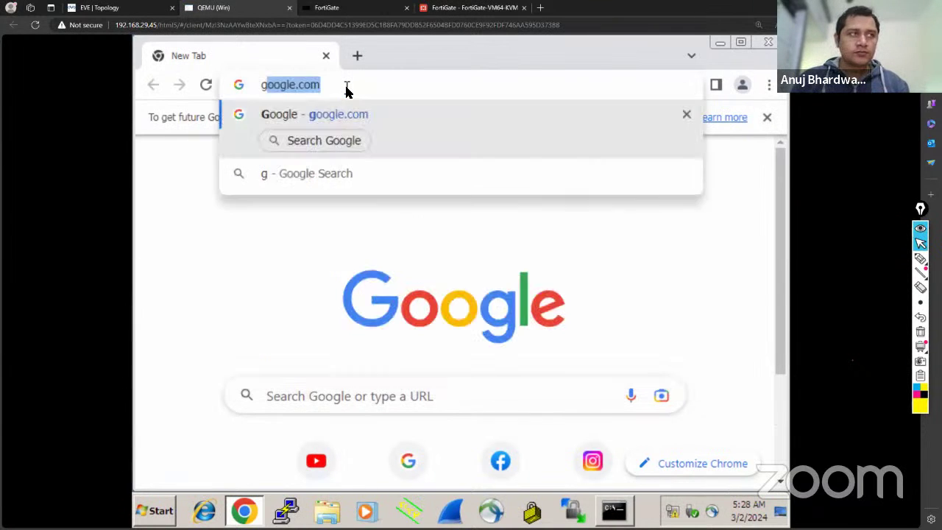
key("BackSpace")
key("BackSpace")
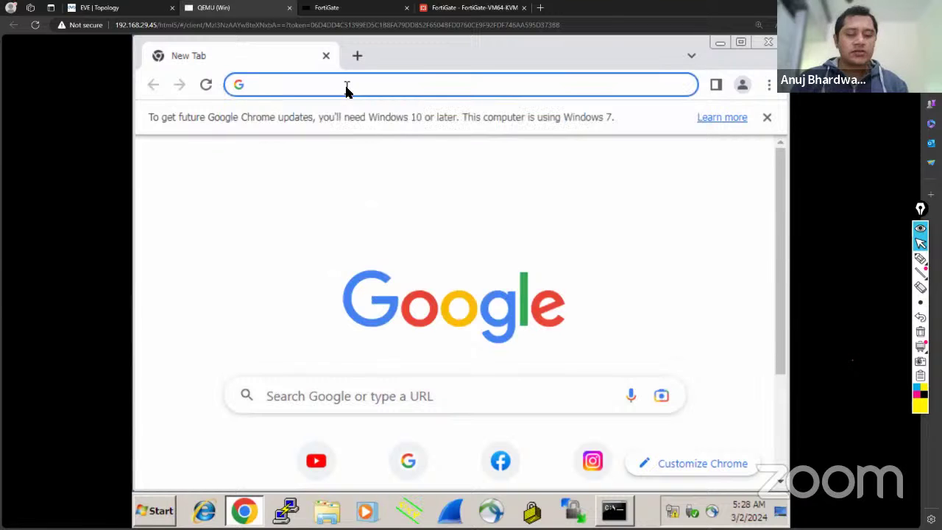
type("yo")
key("Return")
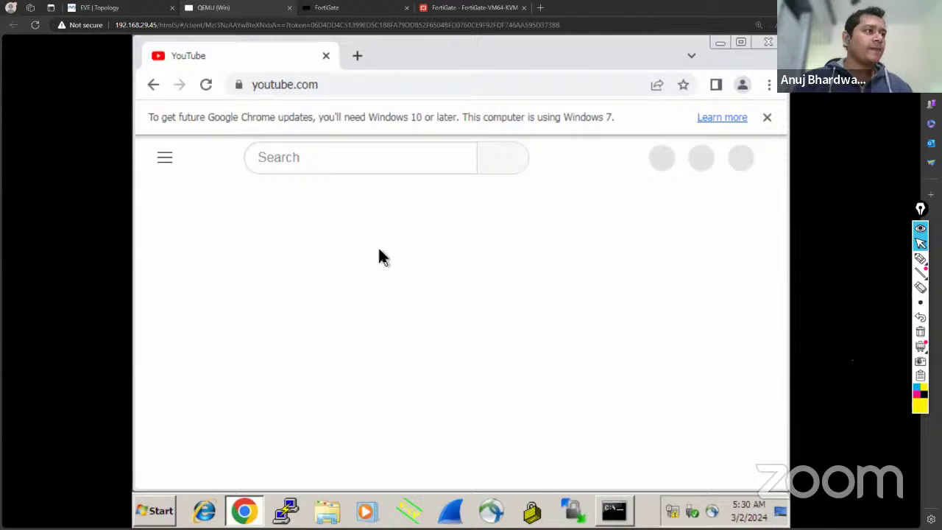
On the lab topology, draw cyan arrows Win→port2 and port4→Internet, then erase them.
left_click(139, 11)
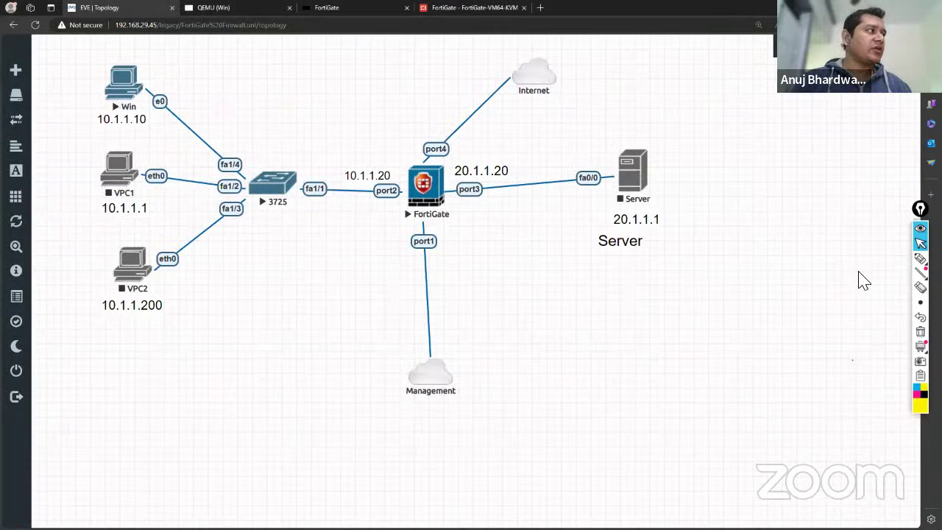
left_click(876, 261)
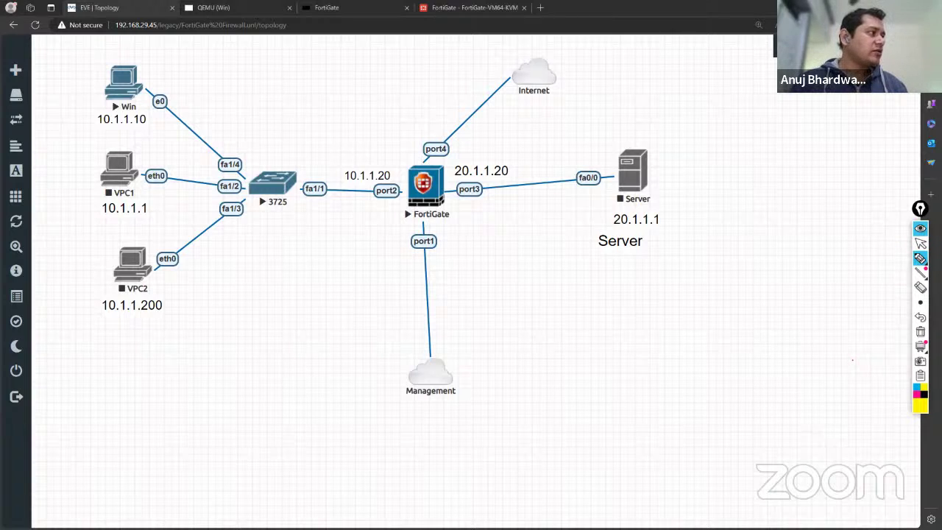
left_click(916, 385)
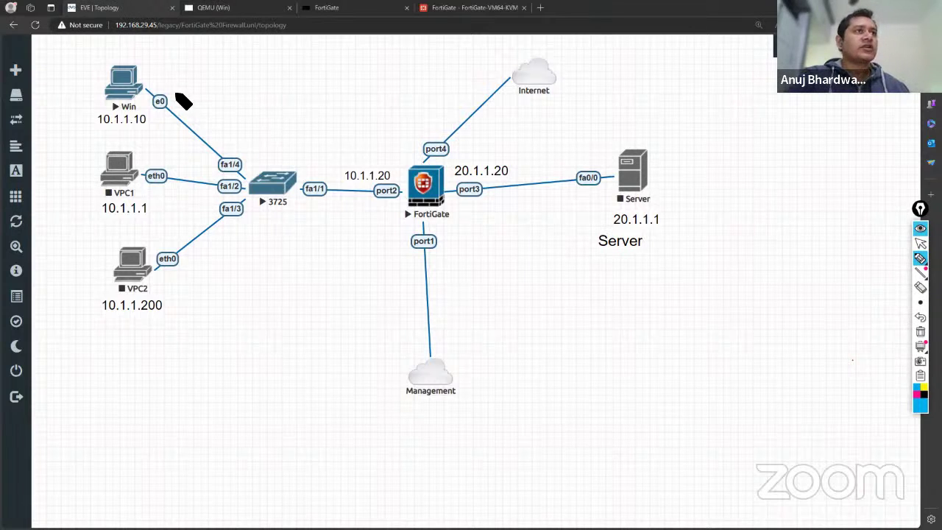
mouse_move(172, 78)
left_mouse_down()
mouse_move(164, 70)
mouse_move(267, 149)
mouse_move(392, 156)
left_mouse_up()
mouse_move(463, 156)
left_mouse_down()
mouse_move(505, 142)
mouse_move(566, 88)
left_mouse_up()
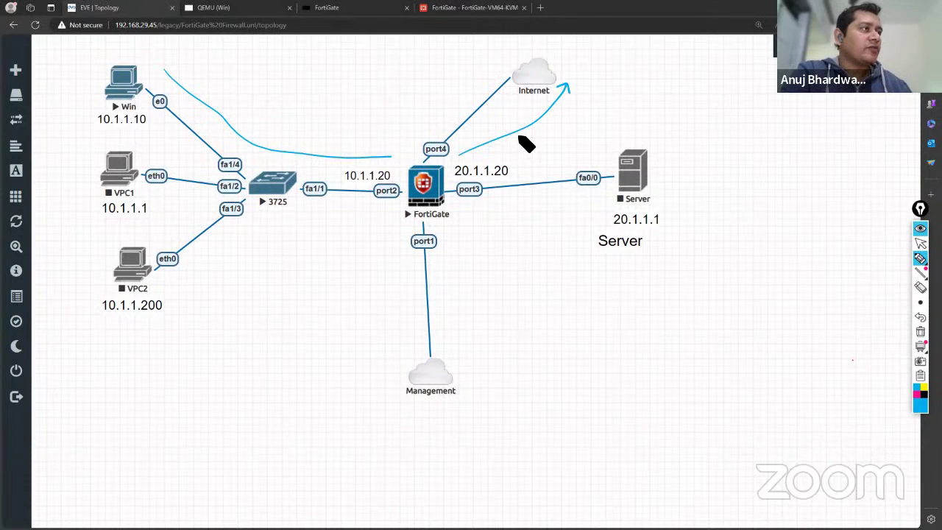
left_click_drag(391, 153, 393, 161)
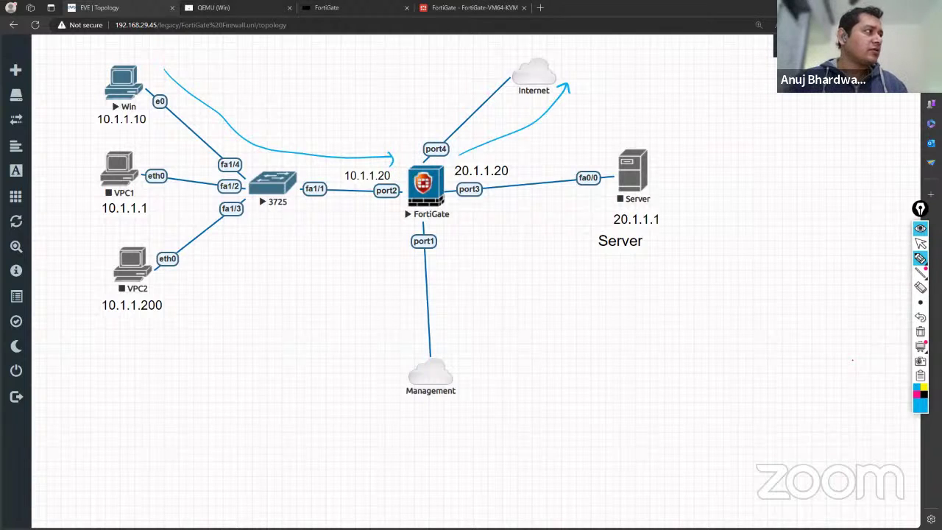
left_click(921, 332)
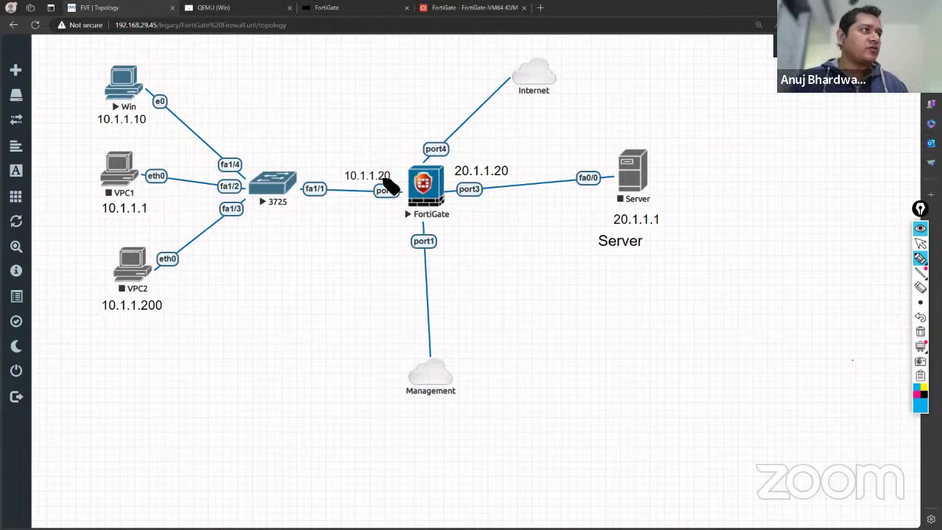
left_click(920, 243)
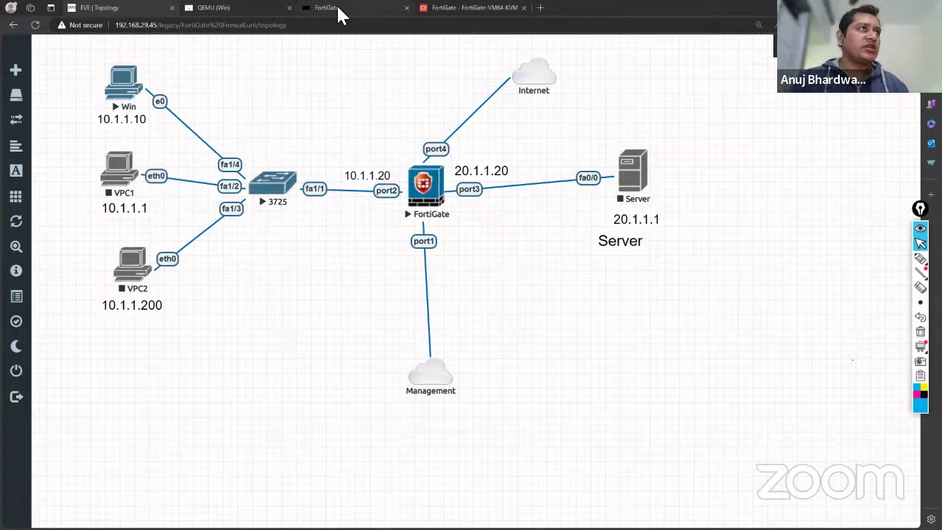
In the Win VM's command prompt, type a ping to the 10.1.1.x address.
left_click(225, 8)
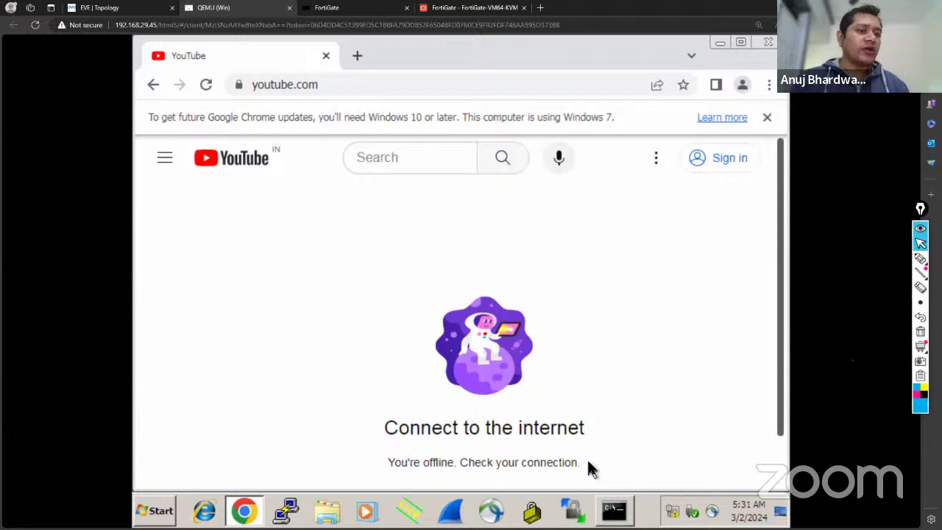
left_click(614, 511)
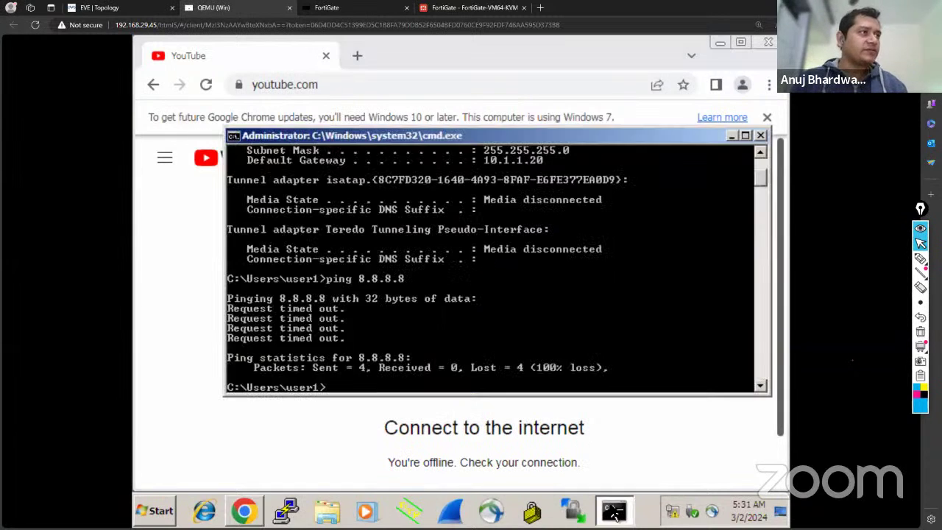
type("pi")
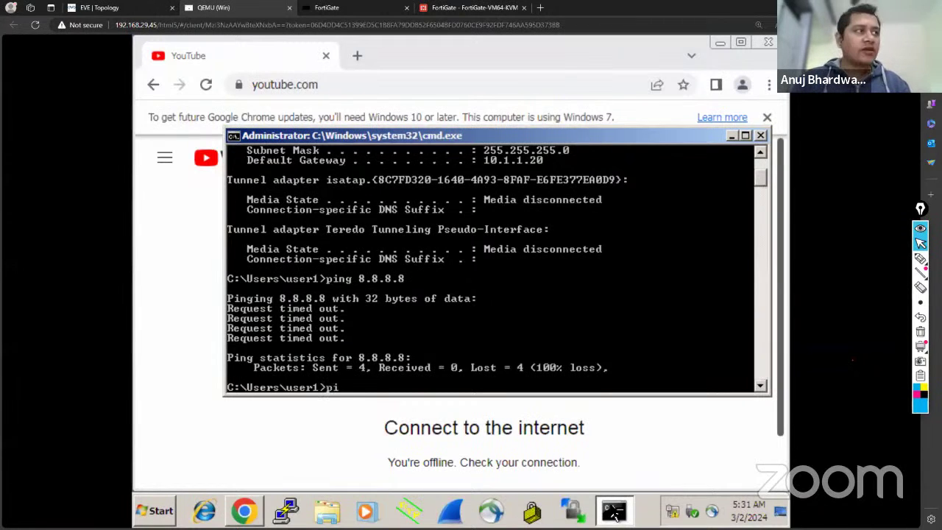
type("ng 10.1")
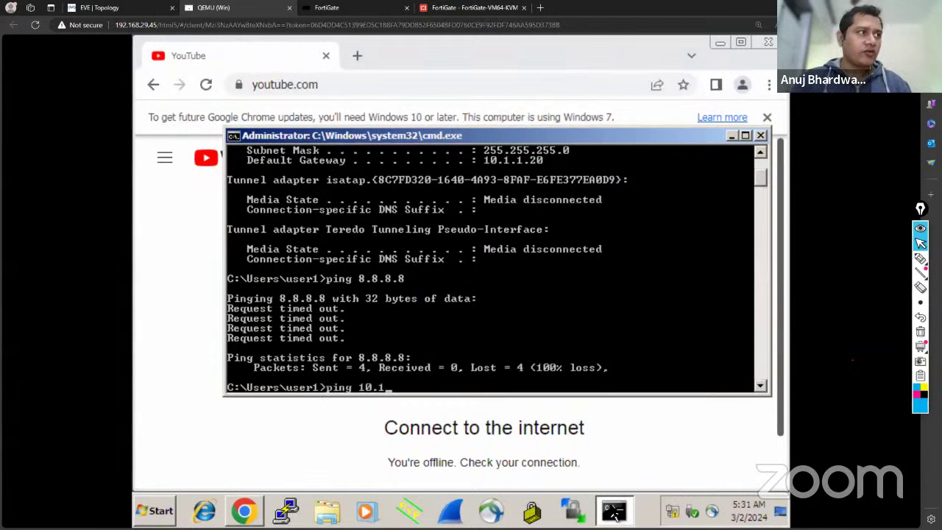
type(".1")
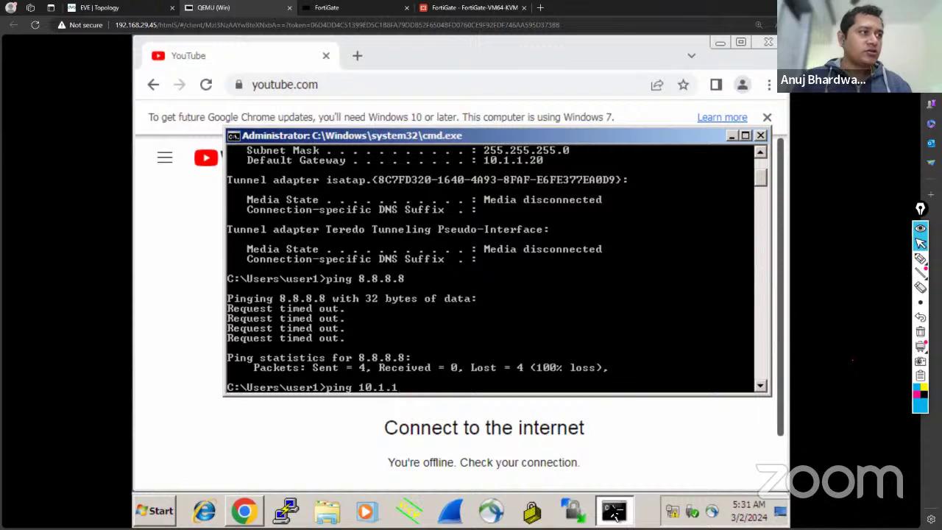
type("10")
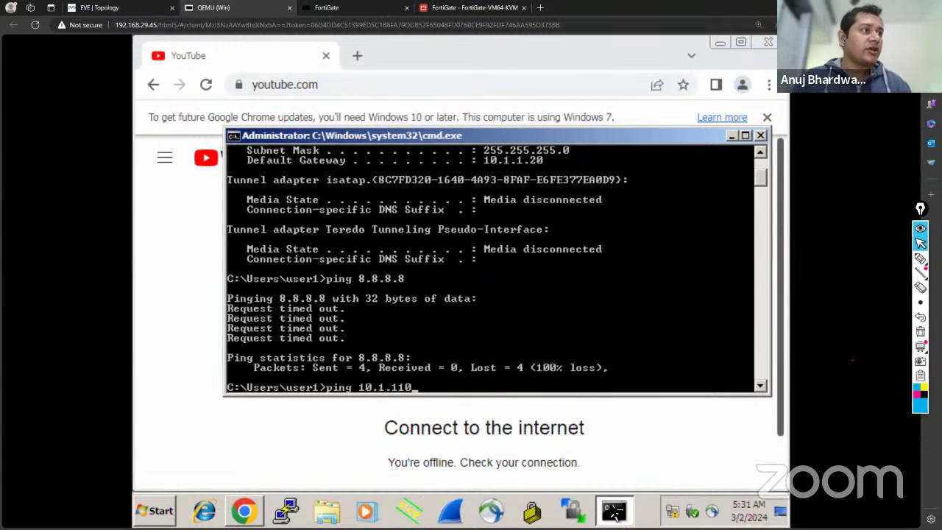
key("BackSpace")
key("BackSpace")
type("0")
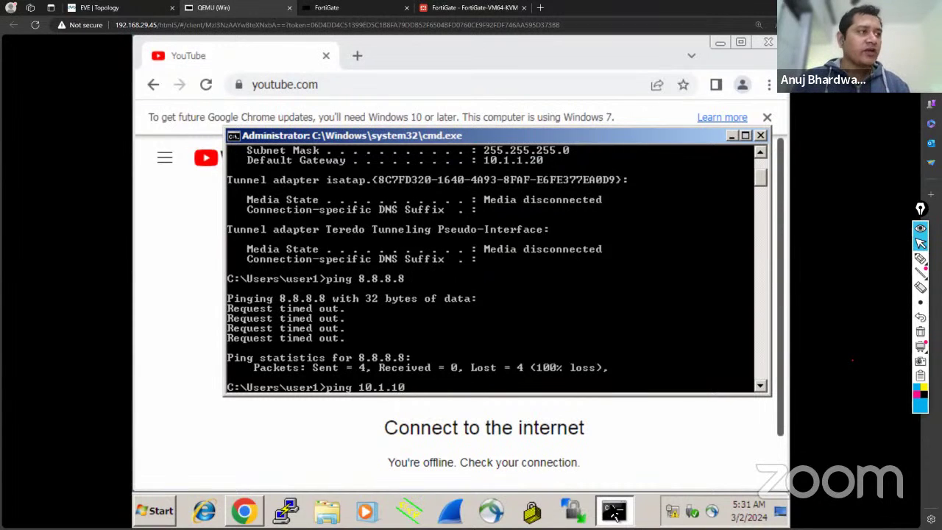
Correct the command at the Win prompt so it reads ping 10.1.1.20.
left_click(137, 10)
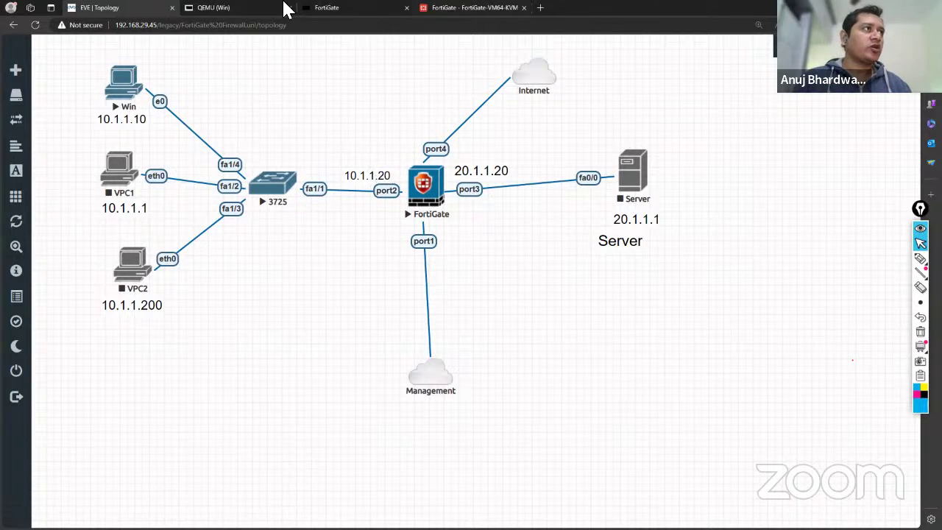
left_click(225, 9)
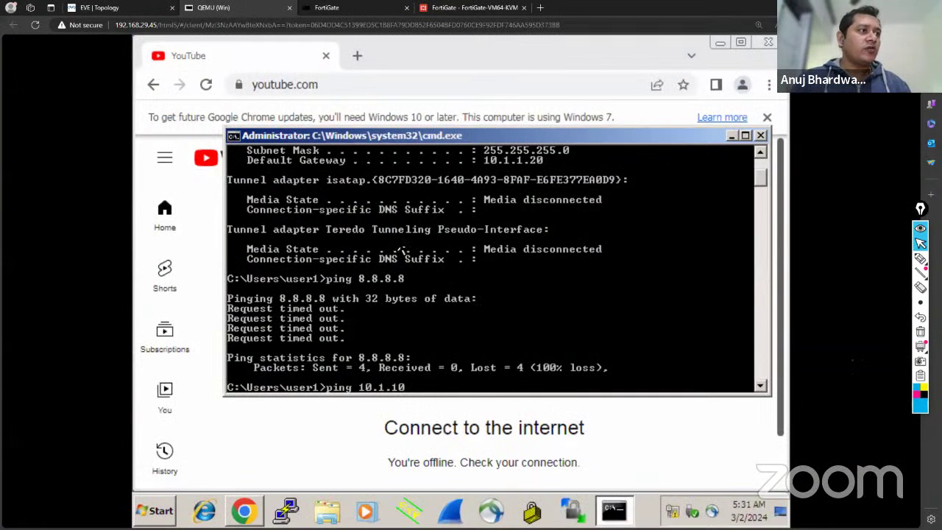
key("BackSpace")
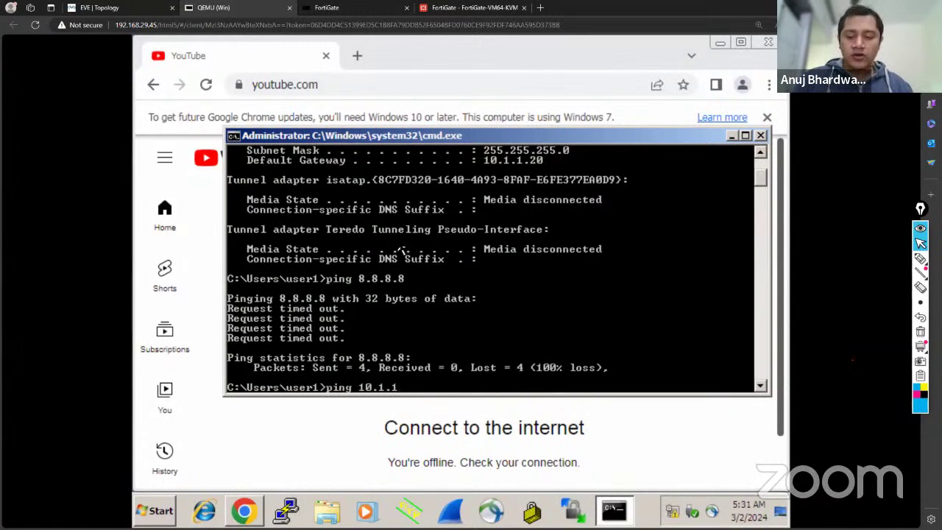
type(".20")
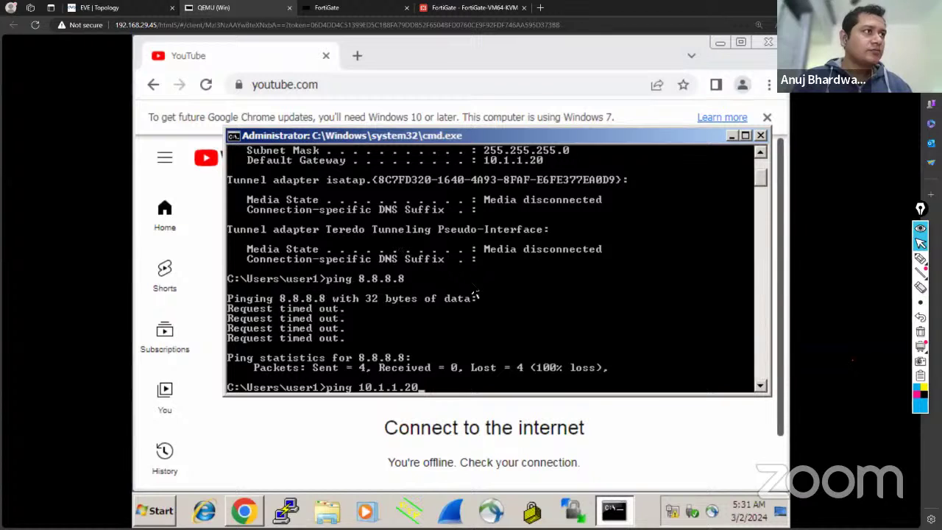
scroll(475, 292, "up", 2)
scroll(475, 292, "down", 5)
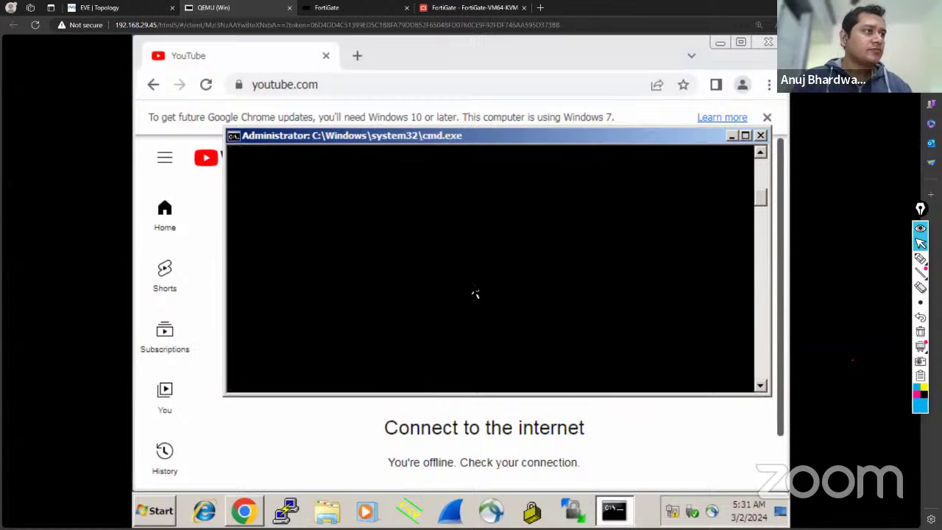
Run ping 10.1.1.20 from the Win client, then return to the lab topology.
scroll(475, 293, "up", 2)
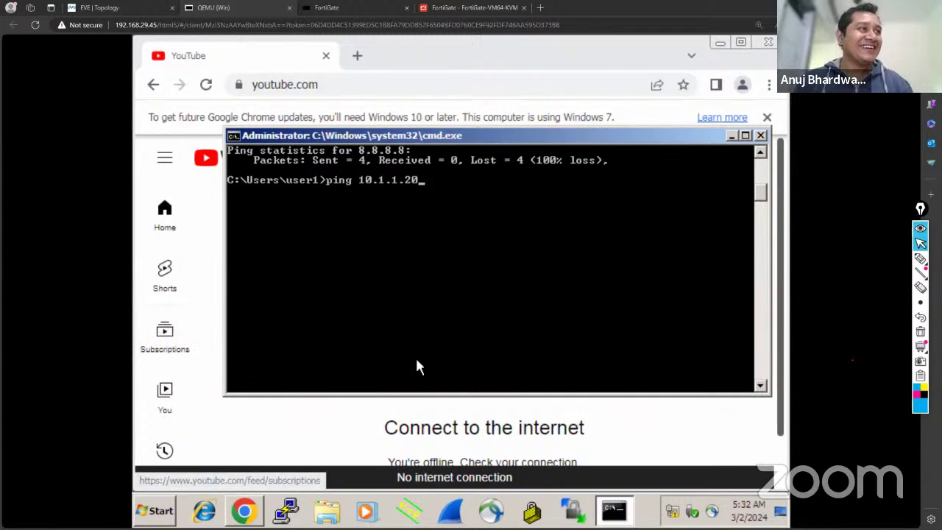
key("Return")
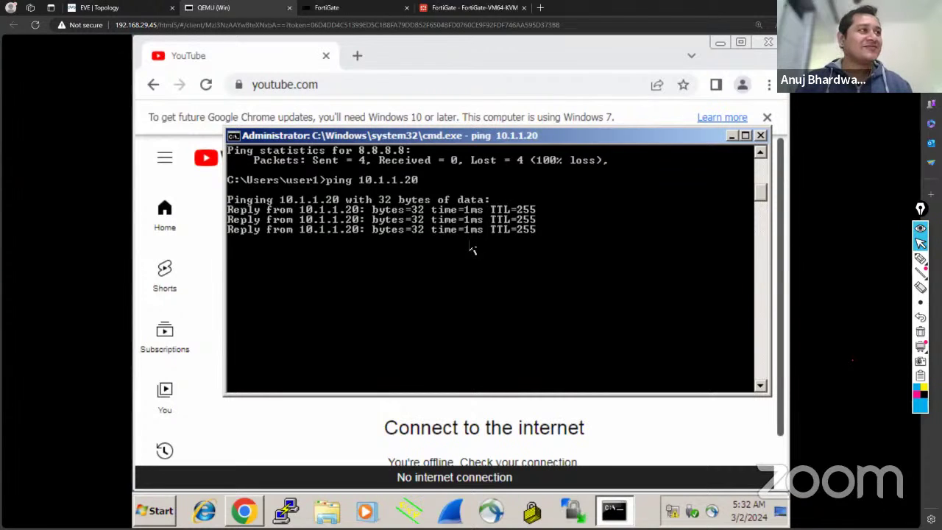
left_click(122, 10)
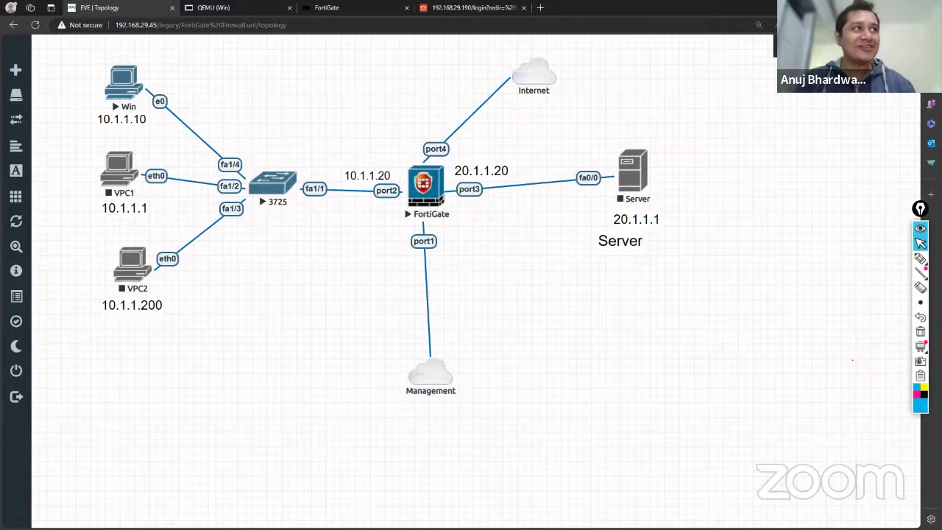
From the Win prompt, ping 20.1.1.20 and see all four requests time out.
left_click(219, 13)
type("20")
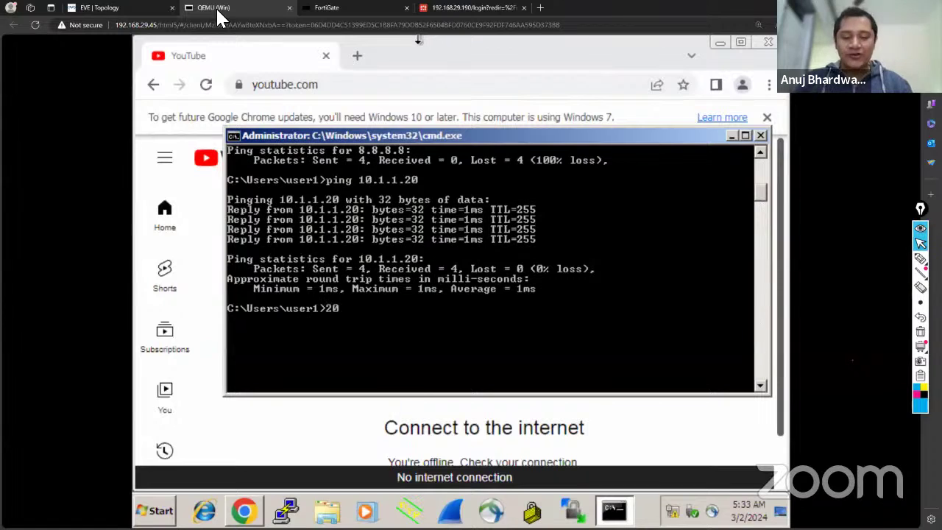
type(".1.1.20")
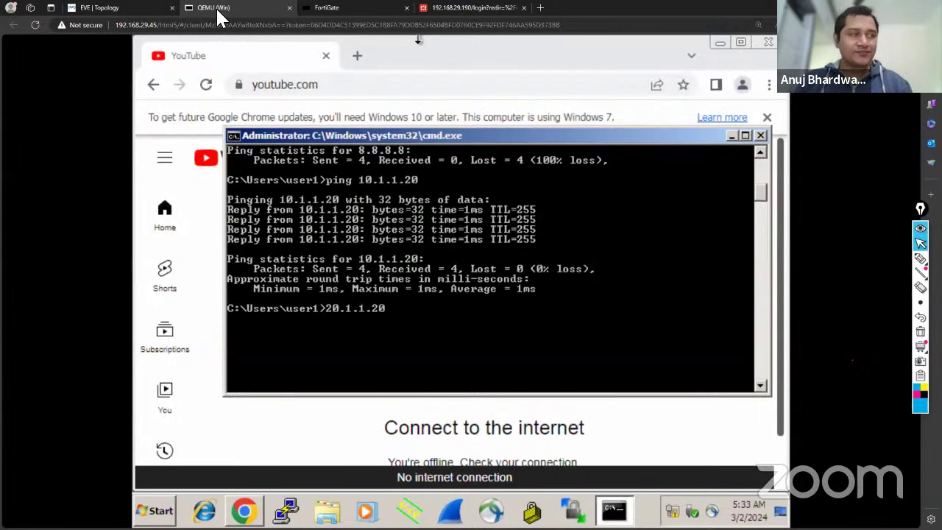
key("Return")
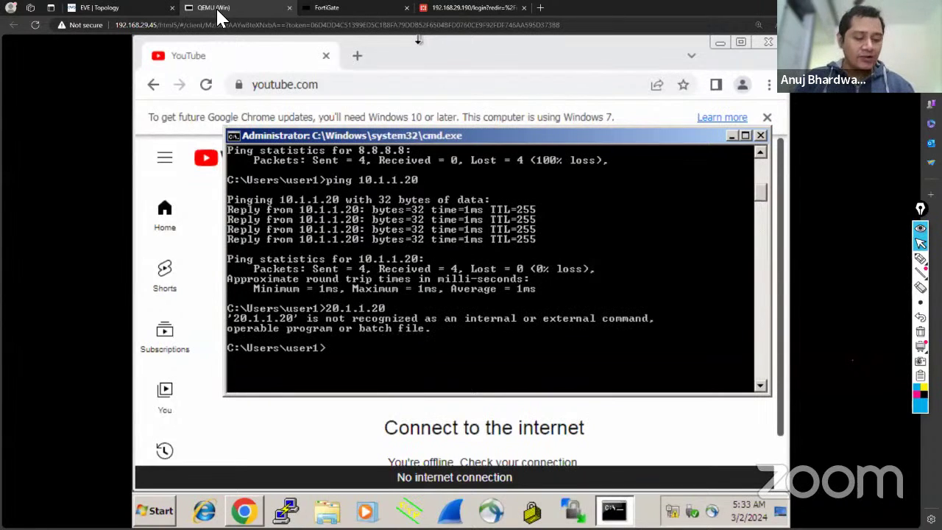
key("Up")
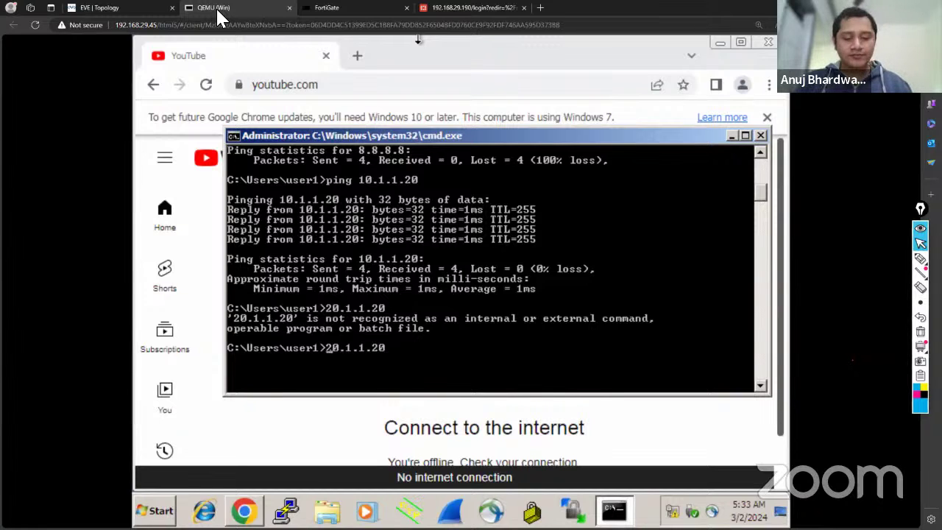
type("ping")
key("Return")
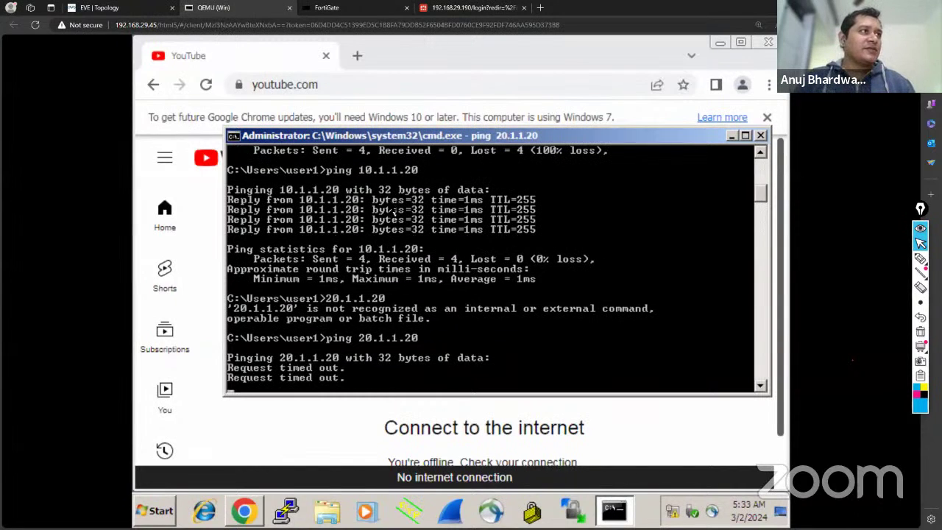
scroll(394, 213, "up", 1)
scroll(371, 177, "down", 2)
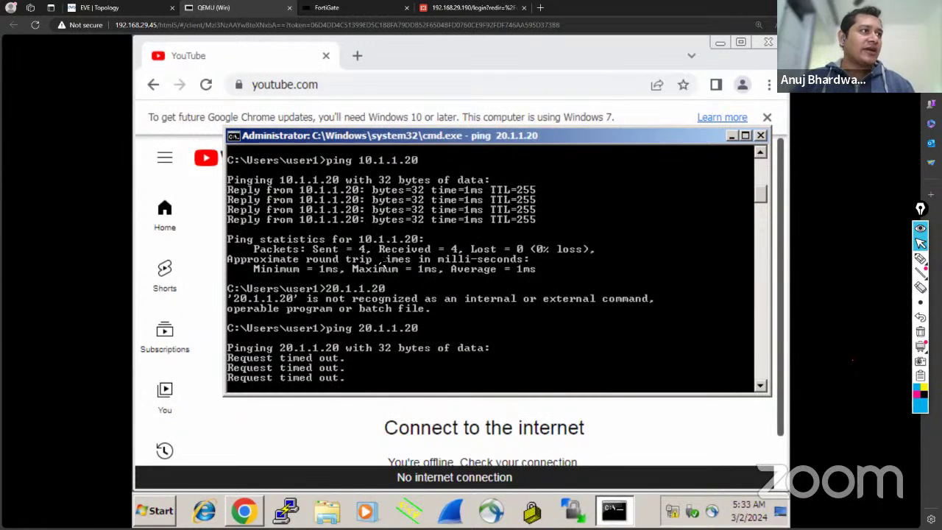
scroll(383, 262, "up", 2)
scroll(383, 265, "up", 1)
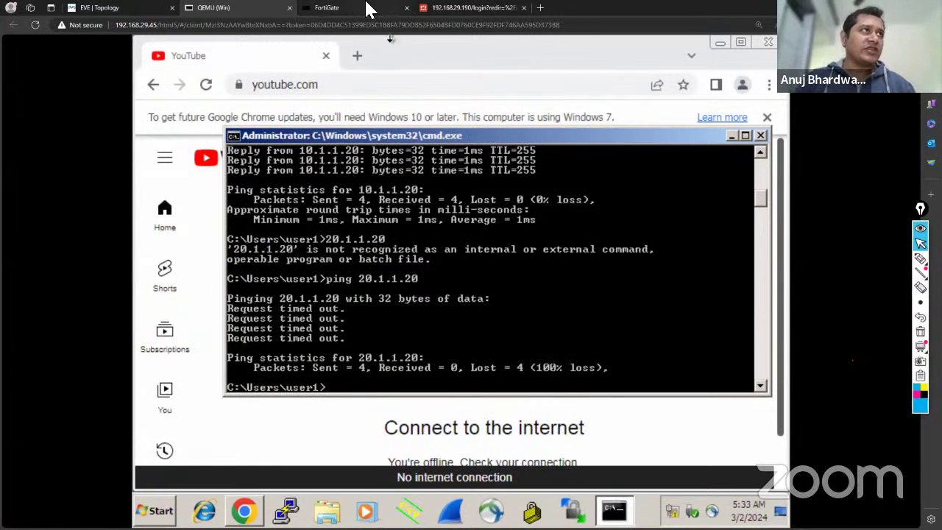
Log in to the FortiGate web GUI as admin and postpone the setup wizard.
left_click(469, 8)
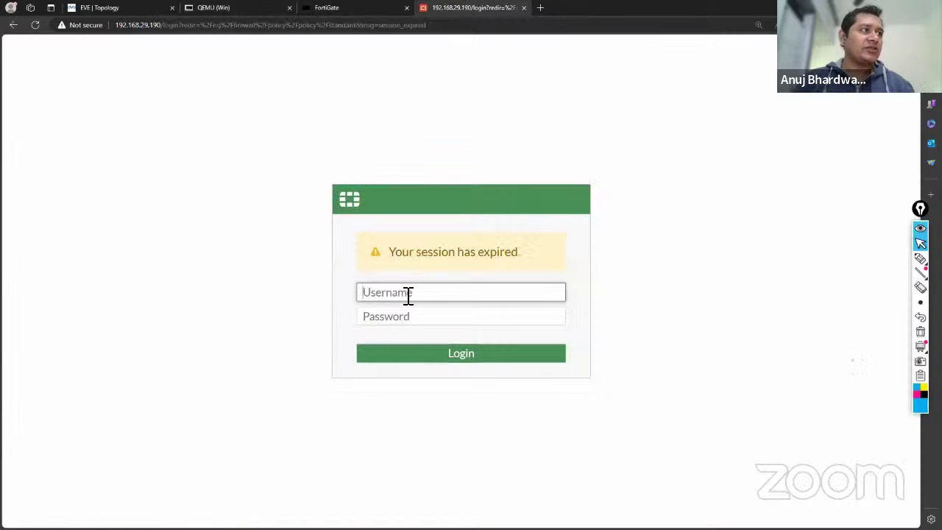
type("admin")
key("Tab")
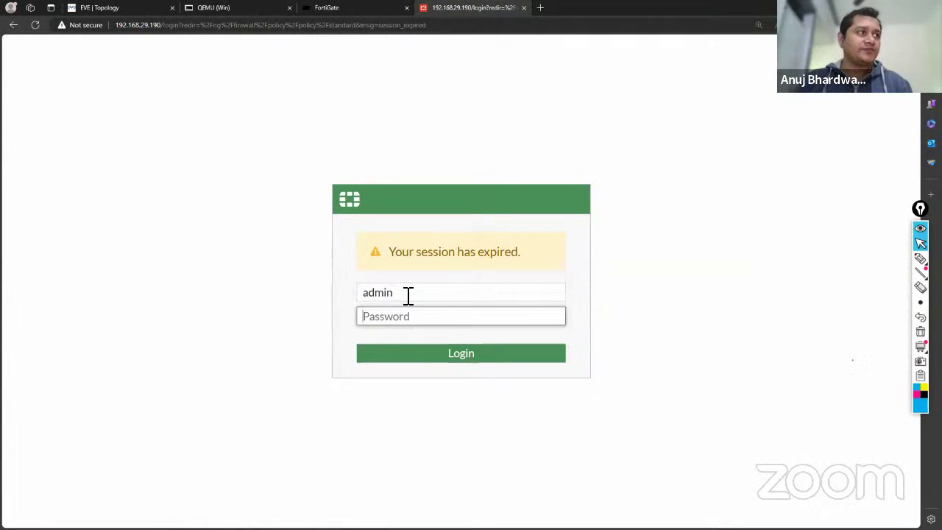
type("admin123")
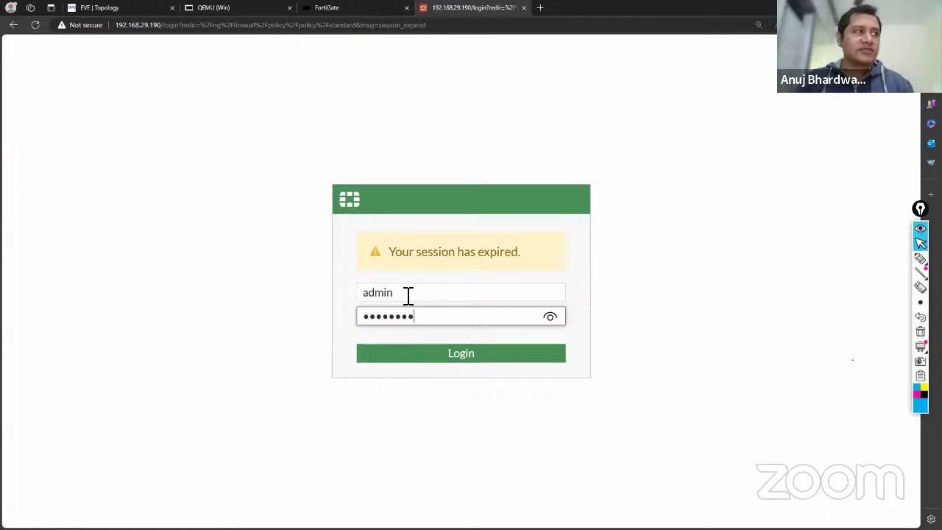
key("Return")
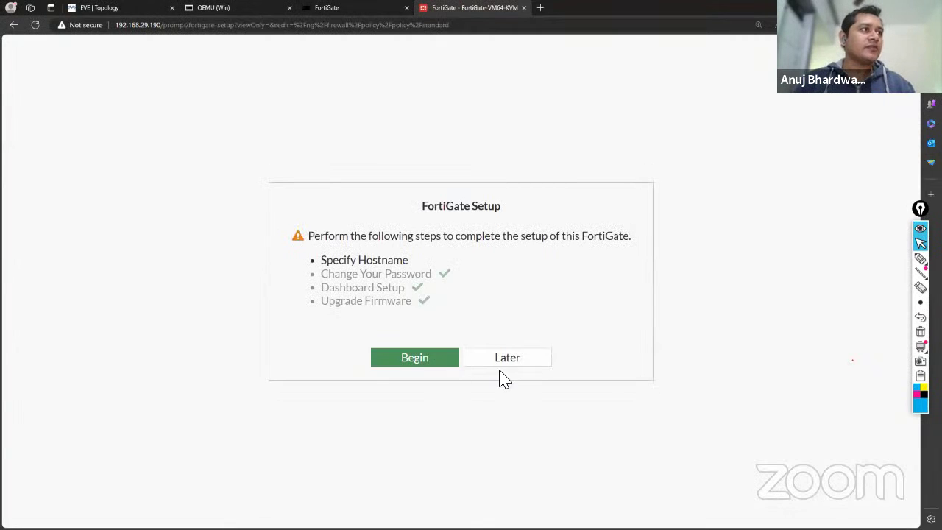
left_click(508, 362)
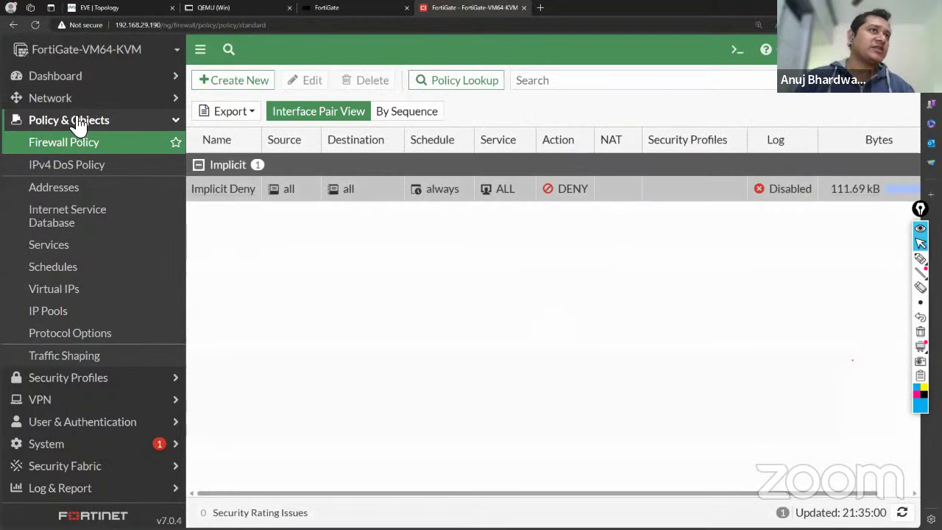
Go to Policy & Objects > Firewall Policy and start a new policy.
left_click(75, 124)
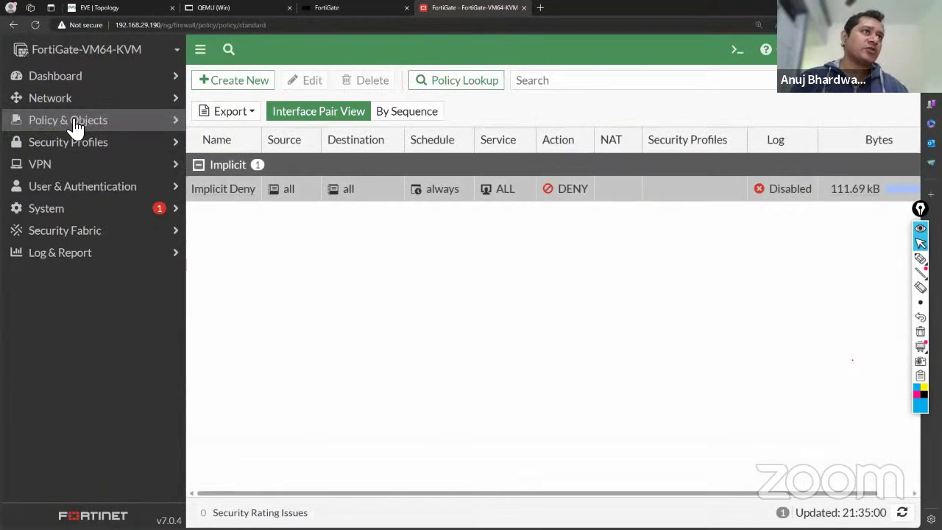
left_click(165, 129)
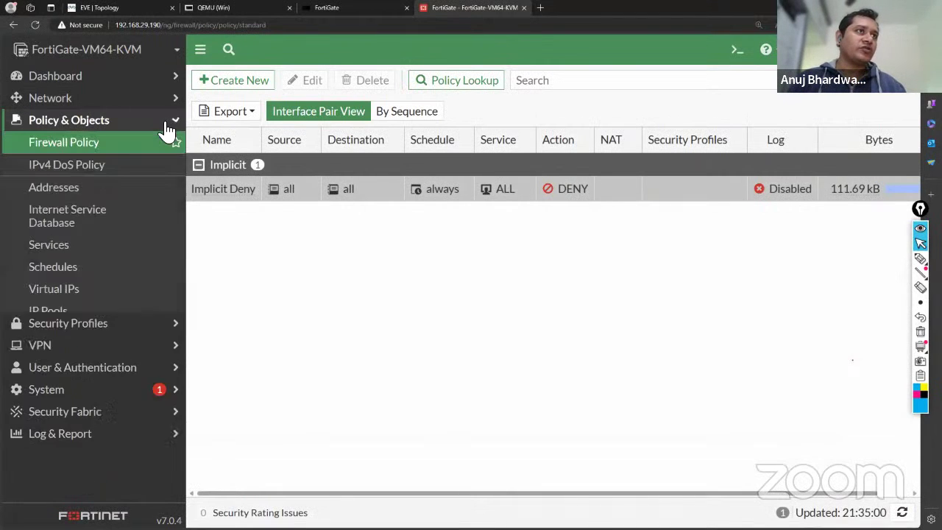
left_click(76, 145)
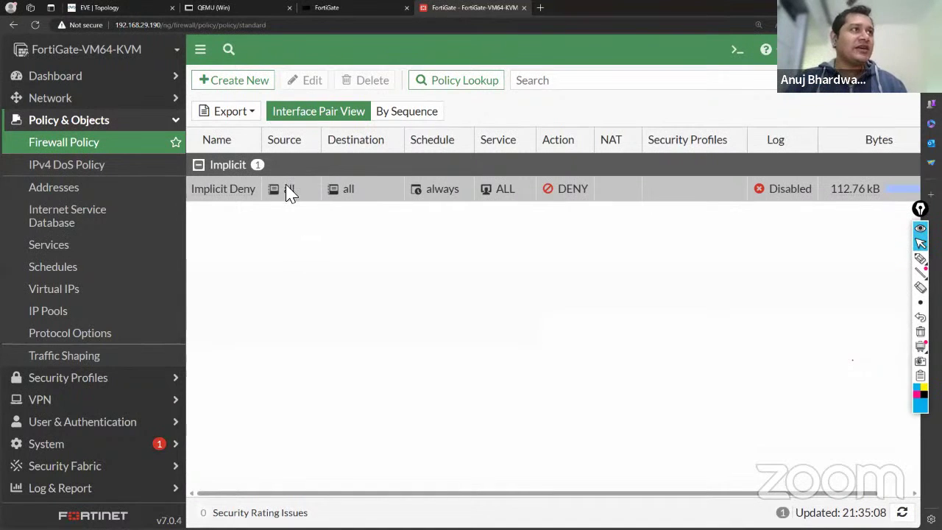
left_click(255, 82)
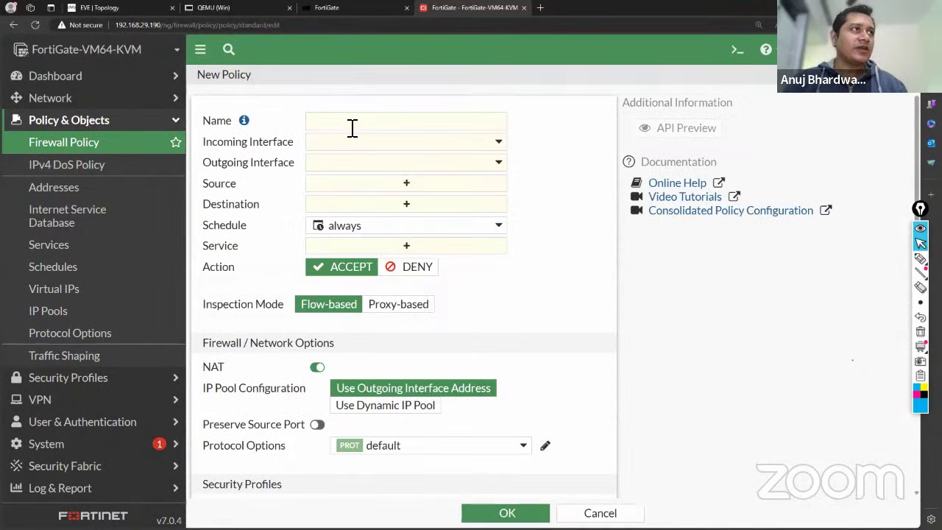
Name the new policy 'Internet Policy' with incoming interface Internal (port2).
left_click(352, 125)
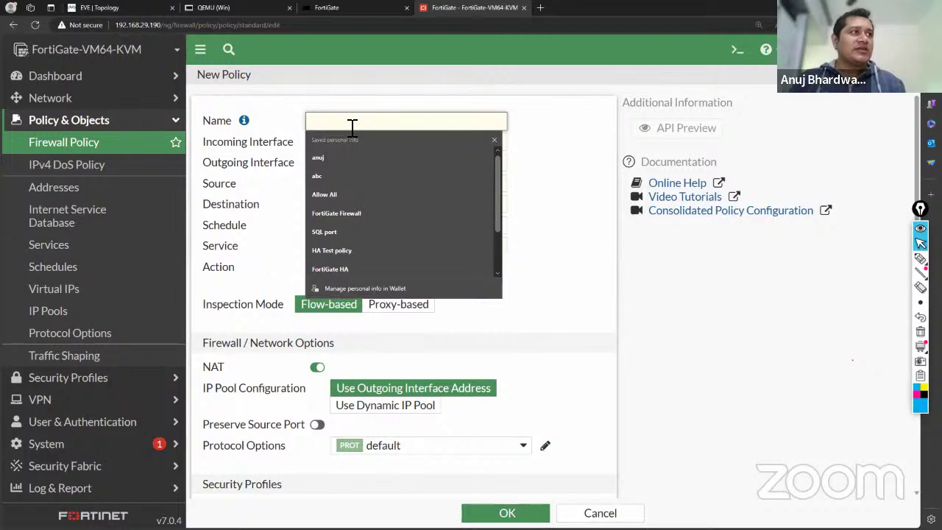
type("In")
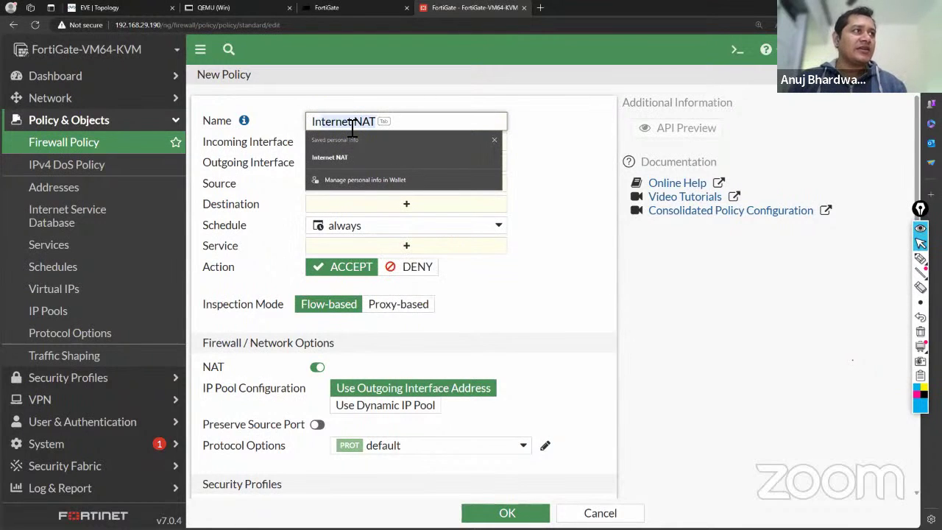
type("ternet")
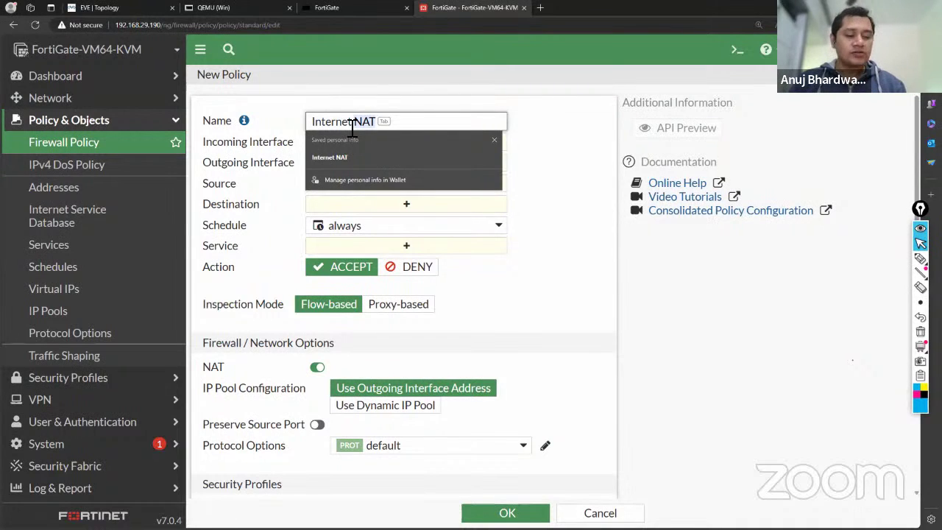
type(" Policy")
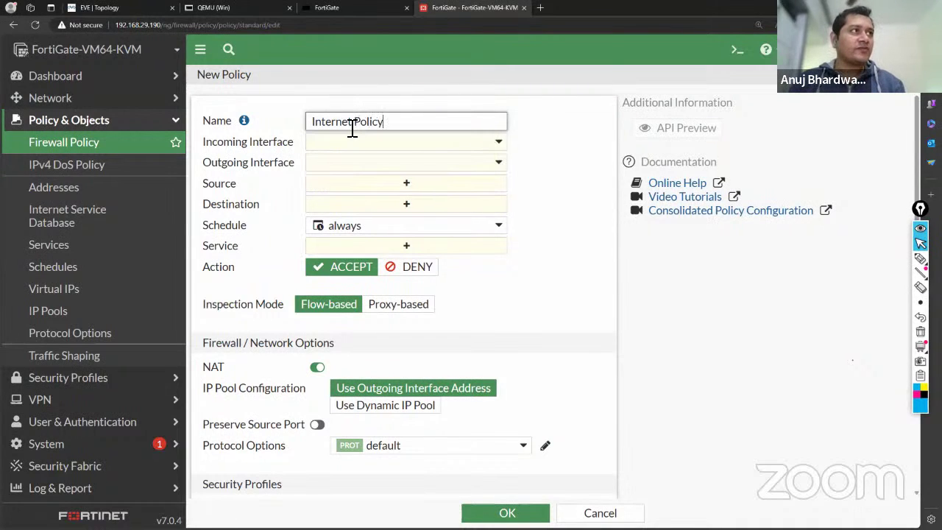
left_click(351, 145)
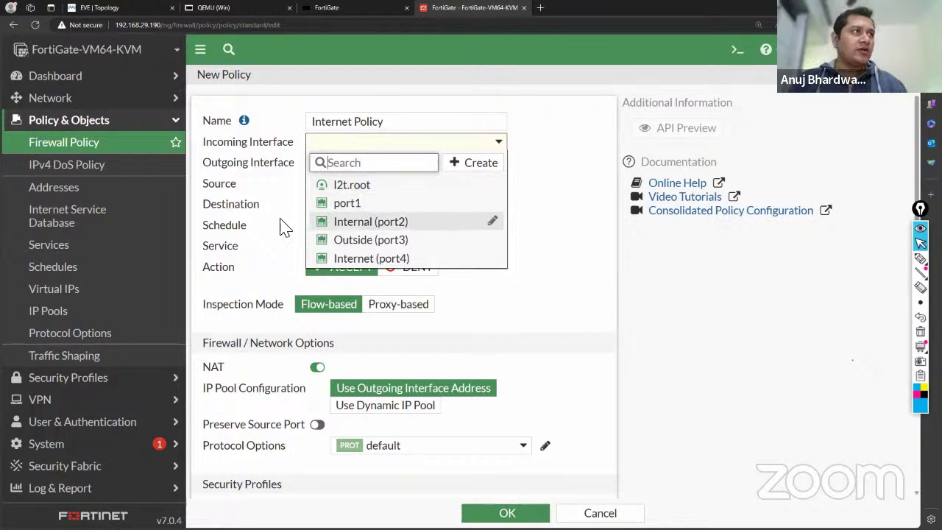
left_click(374, 223)
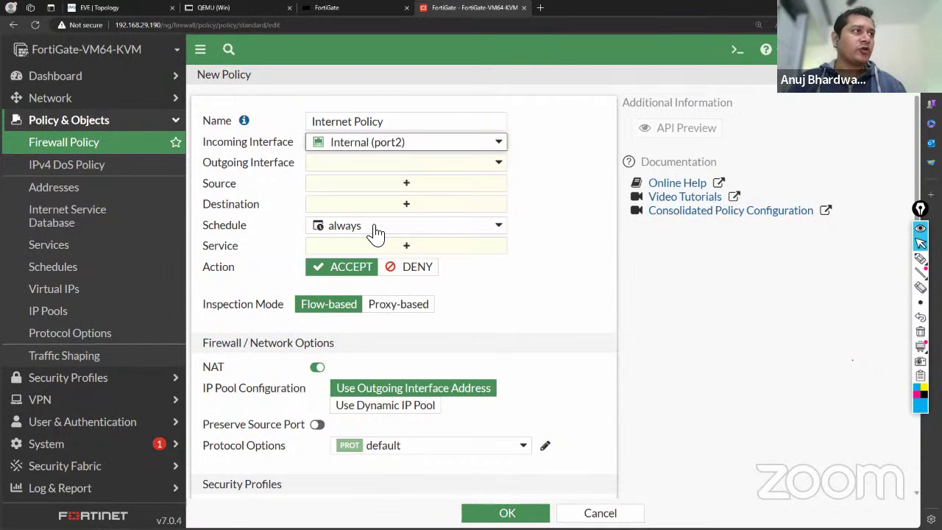
left_click(122, 9)
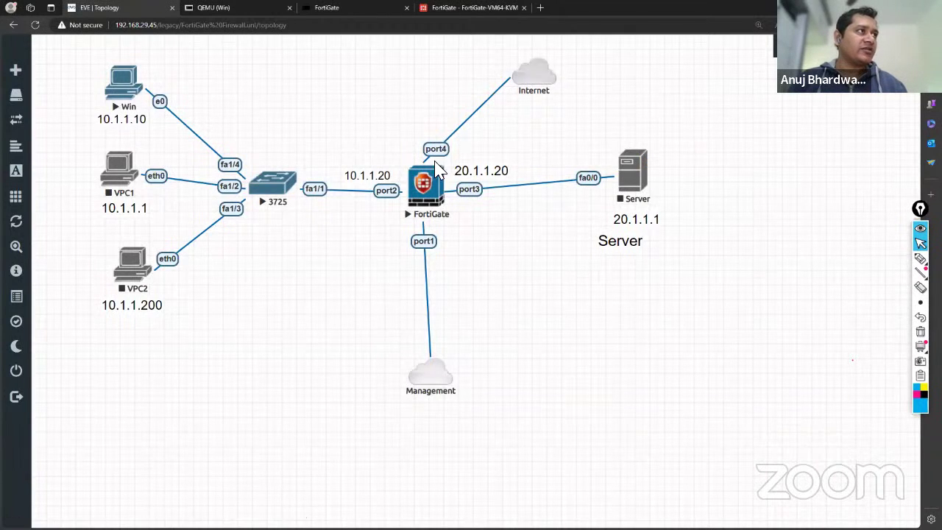
left_click(462, 9)
Set the outgoing interface to Internet (port4) and begin creating a new source address.
left_click(395, 164)
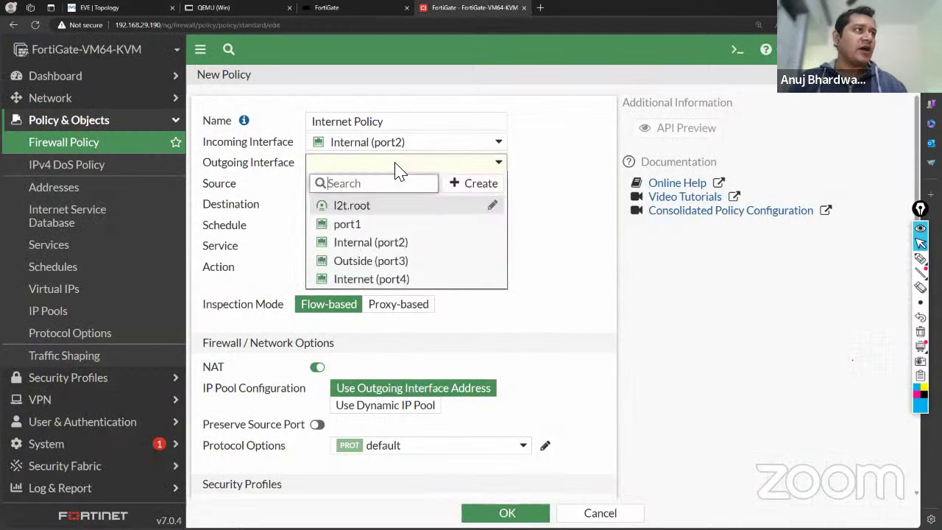
left_click(346, 280)
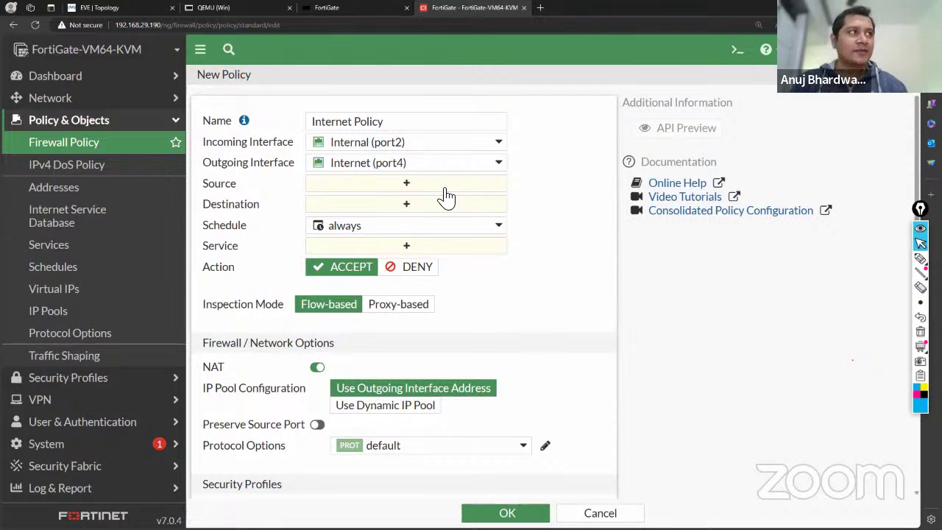
left_click(446, 197)
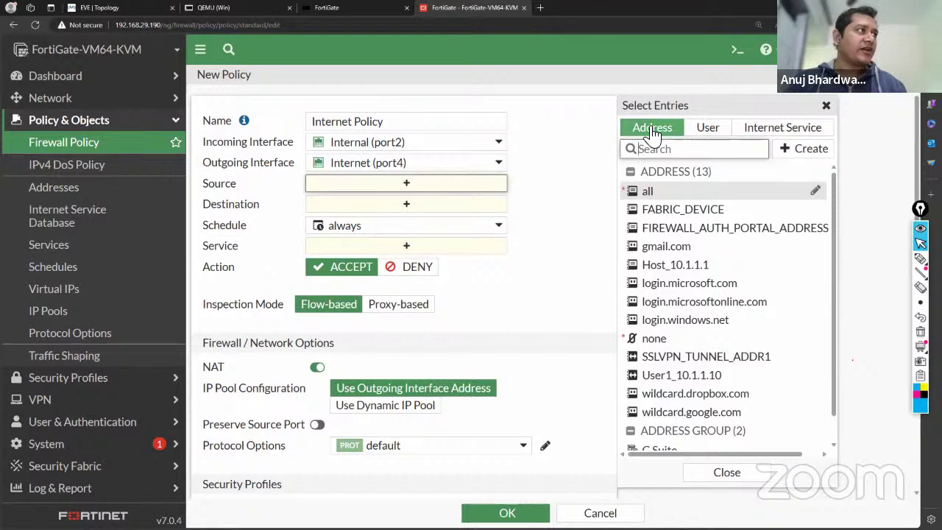
scroll(683, 296, "down", 1)
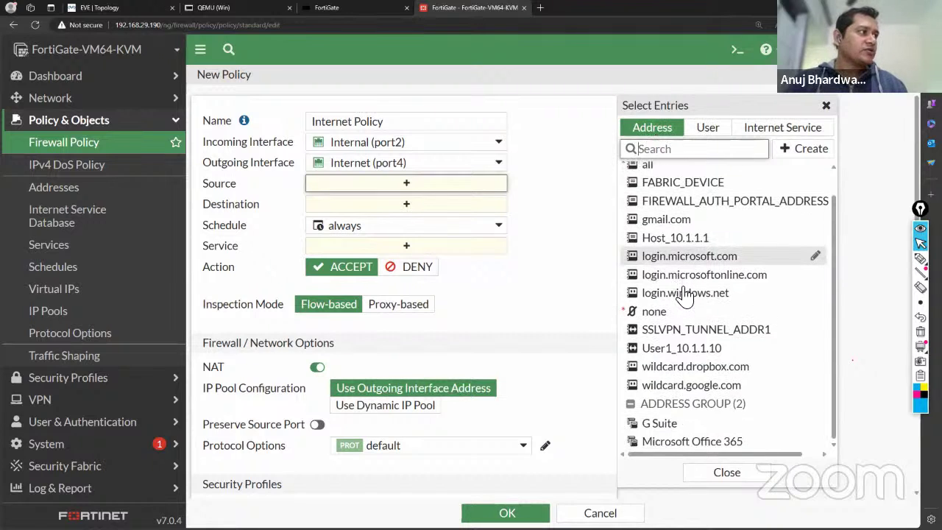
mouse_move(668, 357)
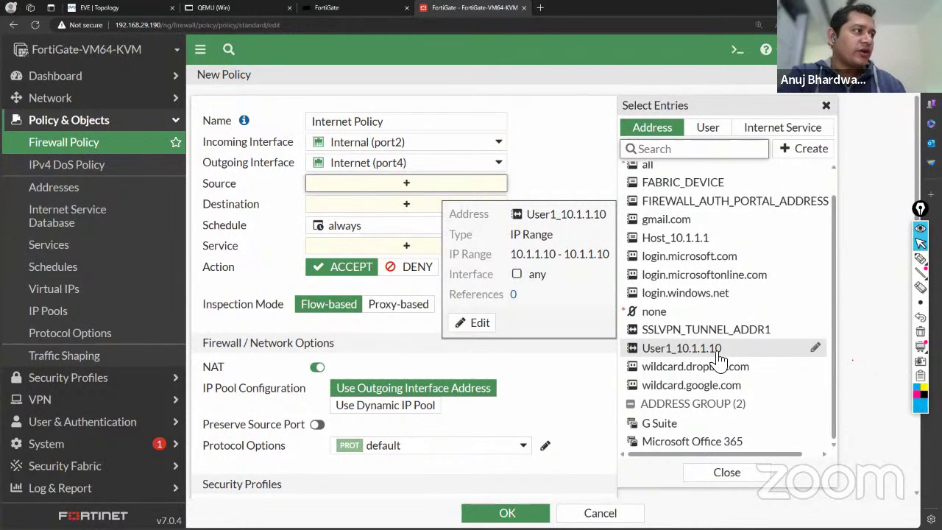
left_click(809, 151)
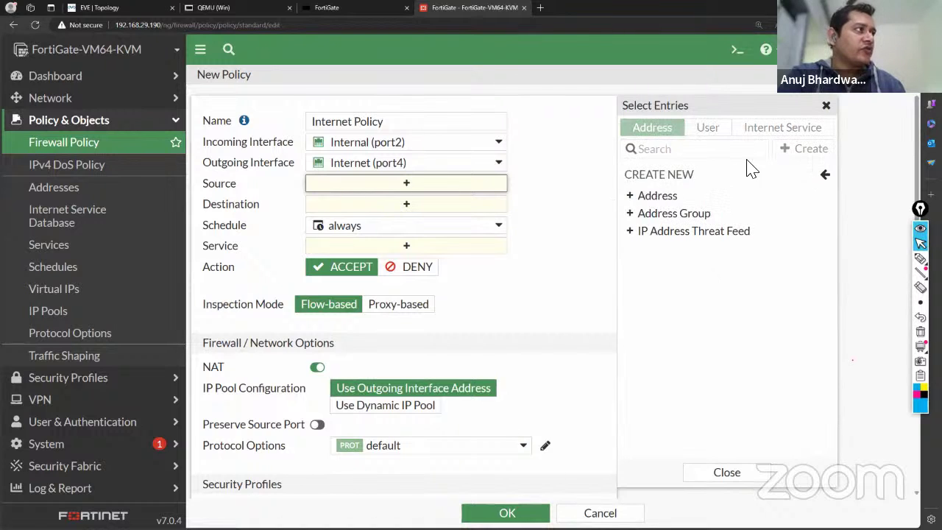
Open the New Address form, dismiss the name autofill, and view the Type options.
left_click(657, 199)
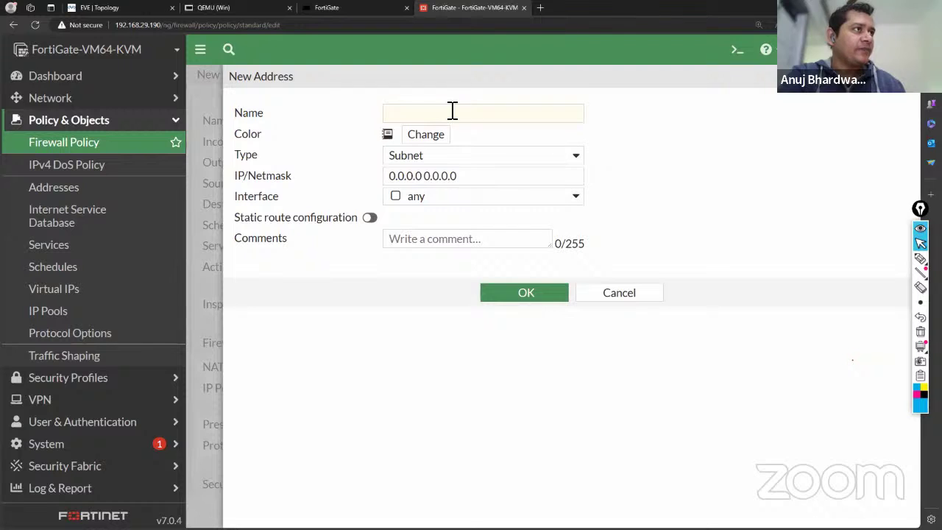
left_click(438, 116)
left_click(683, 138)
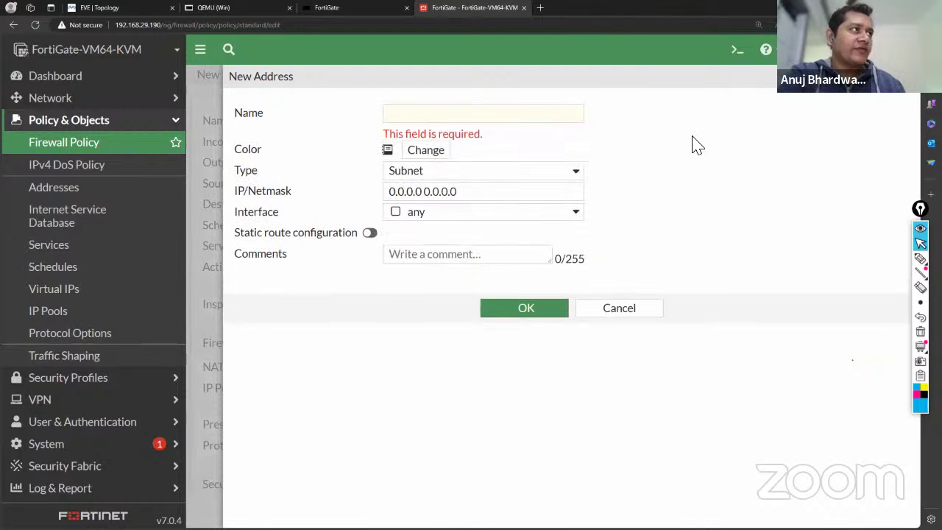
left_click(491, 111)
left_click(692, 179)
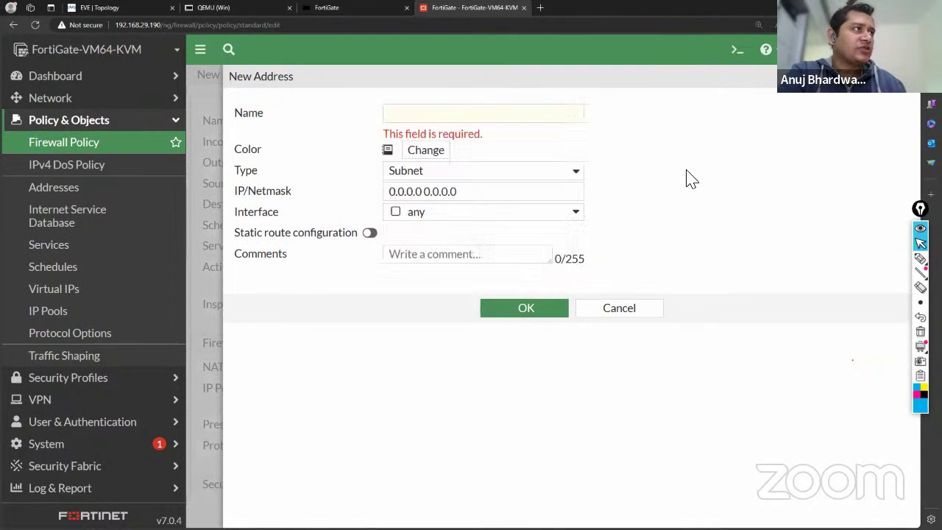
left_click(574, 176)
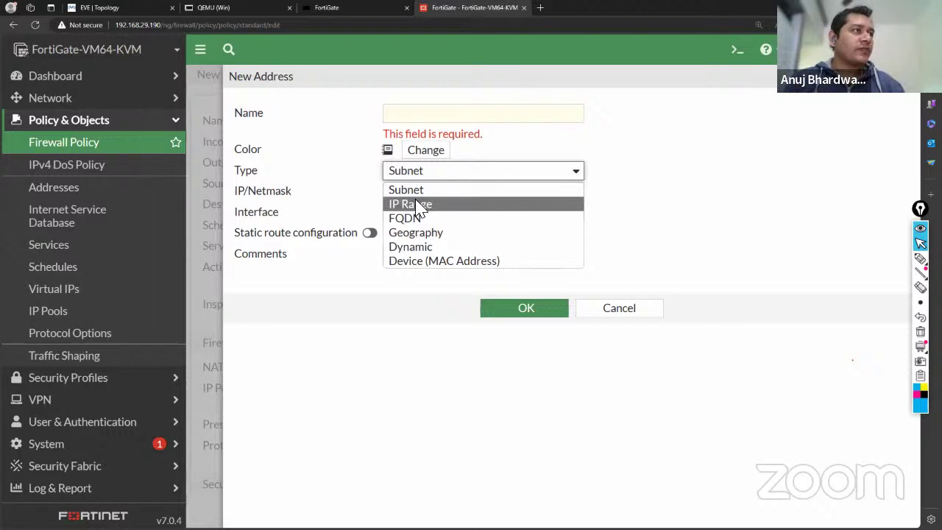
Try an IP Range address of 10.1.1.10-10.1.1.10, then cancel the new address.
left_click(420, 205)
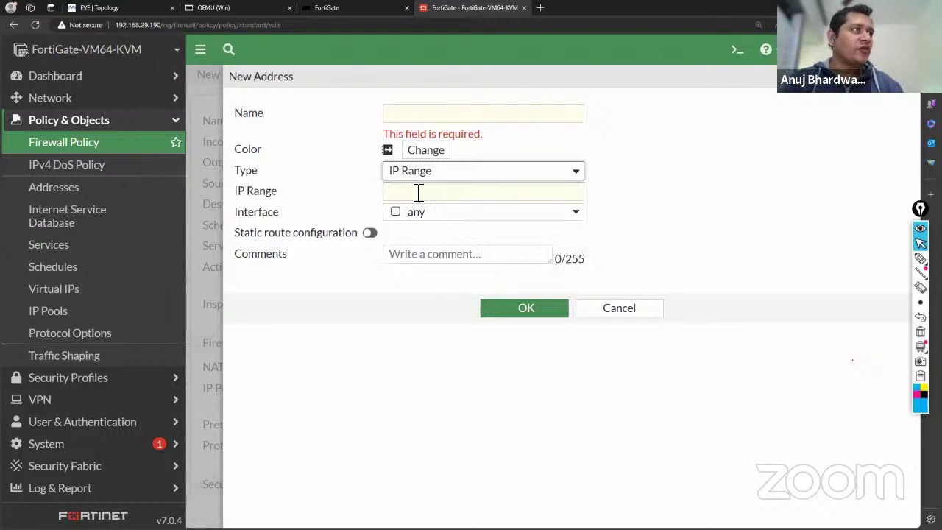
left_click(418, 192)
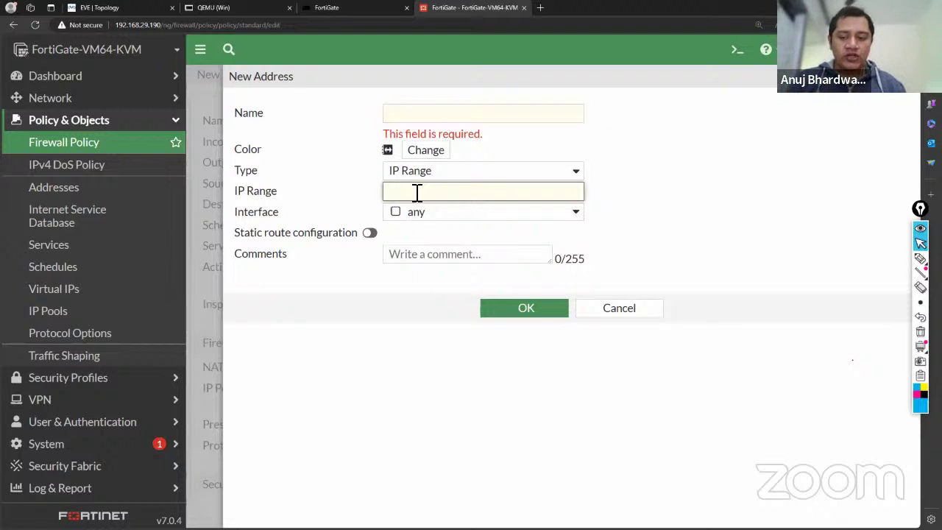
type("10.1.1")
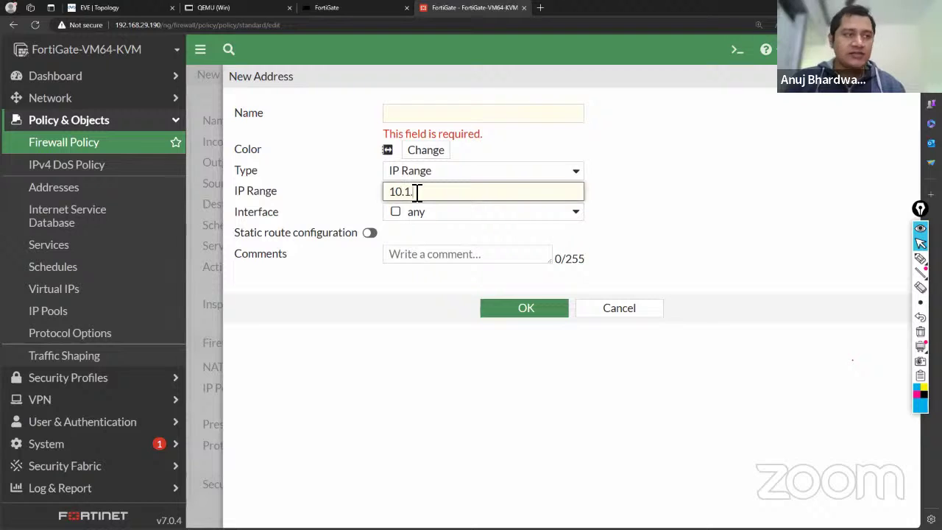
type(".10")
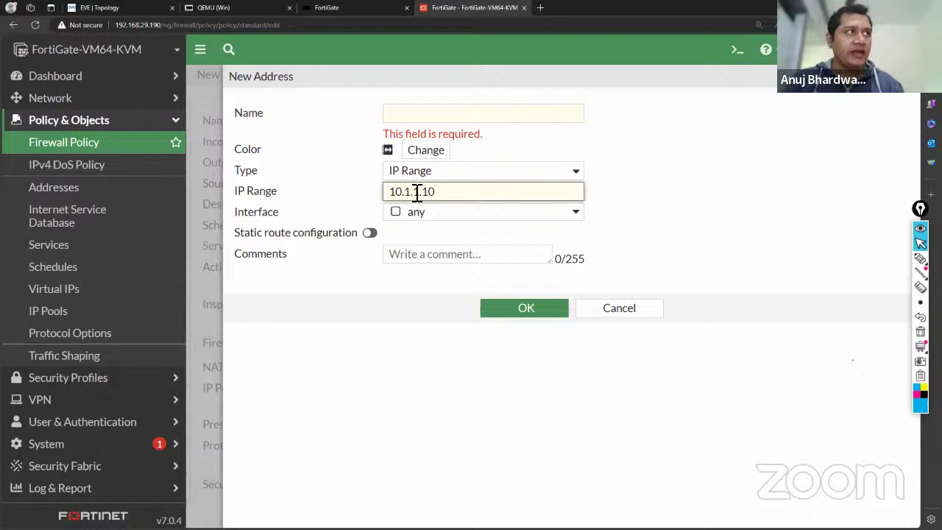
type("-")
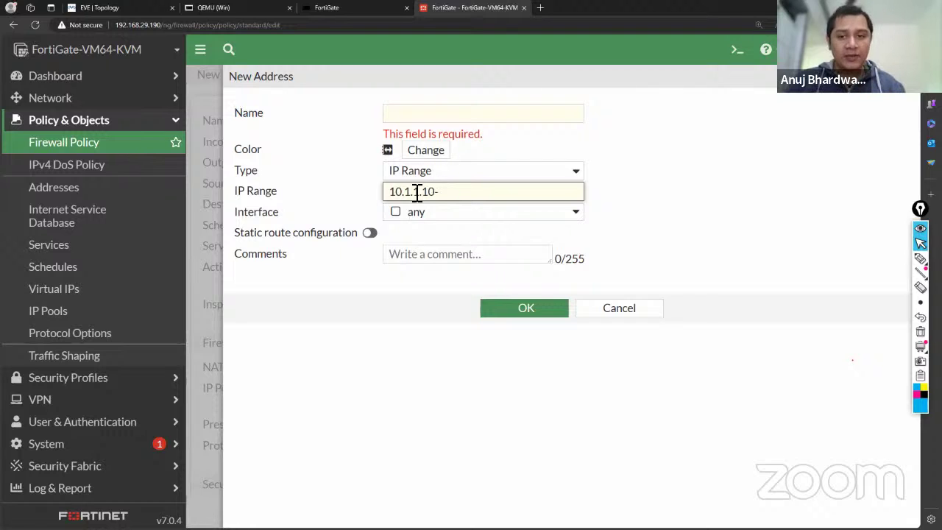
type("10")
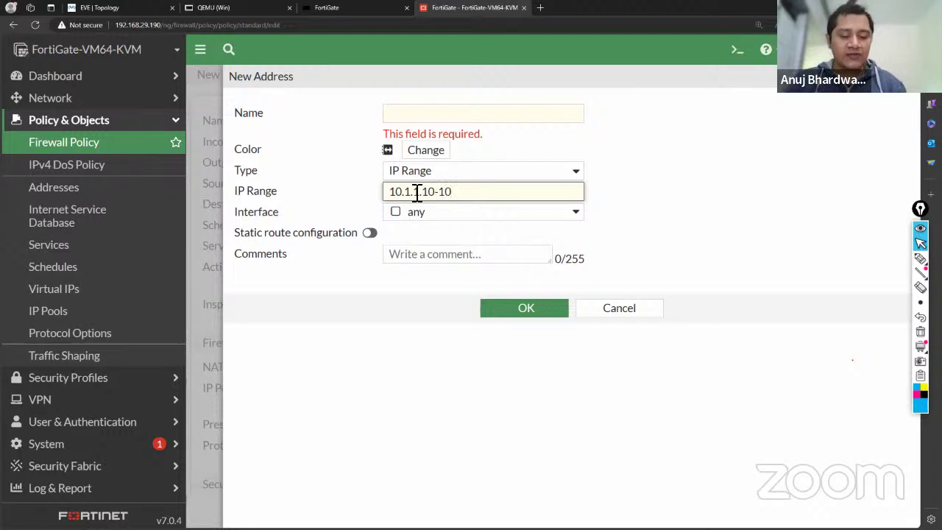
type(".1.1.10")
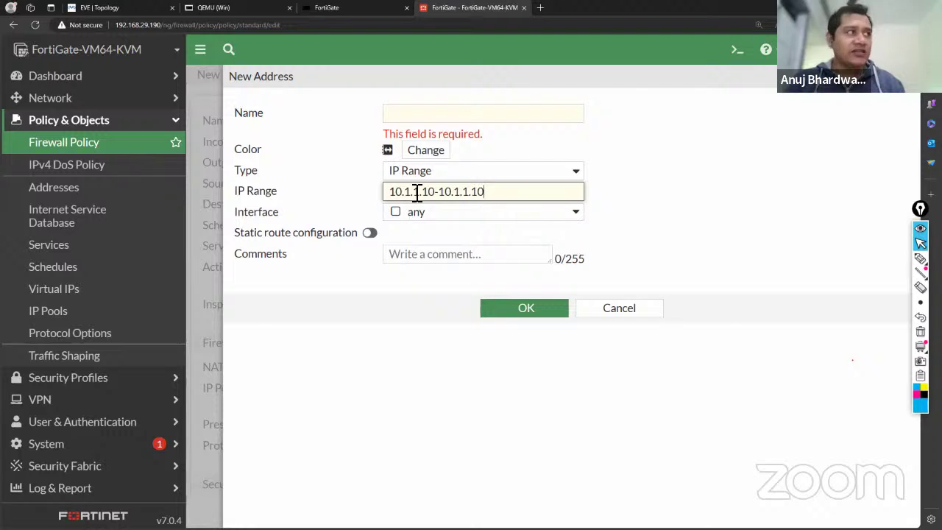
left_click(689, 210)
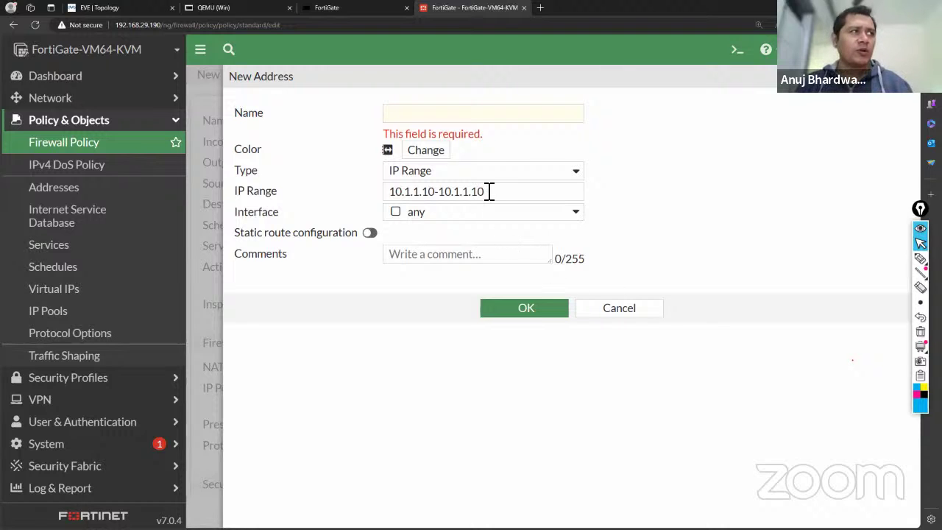
left_click(595, 307)
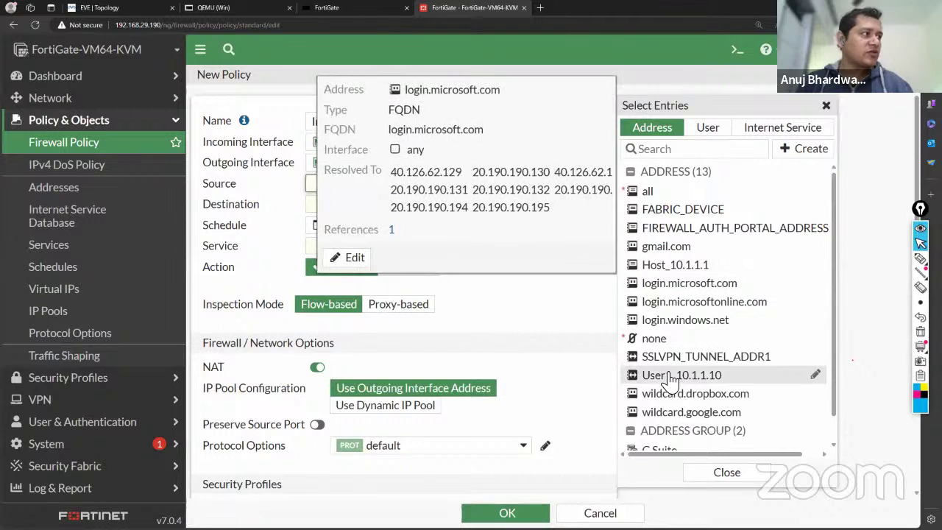
Select User1_10.1.1.10 as the policy source and open the destination address list.
left_click(671, 377)
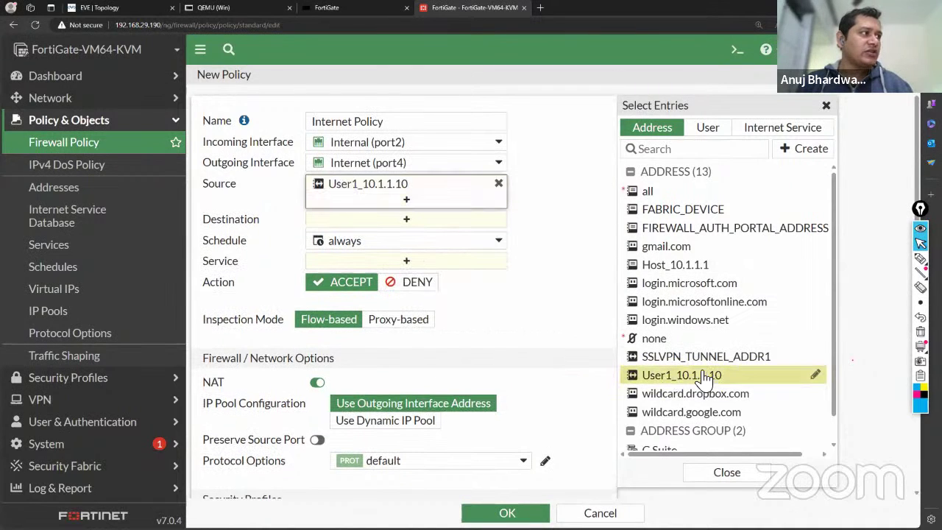
mouse_move(696, 374)
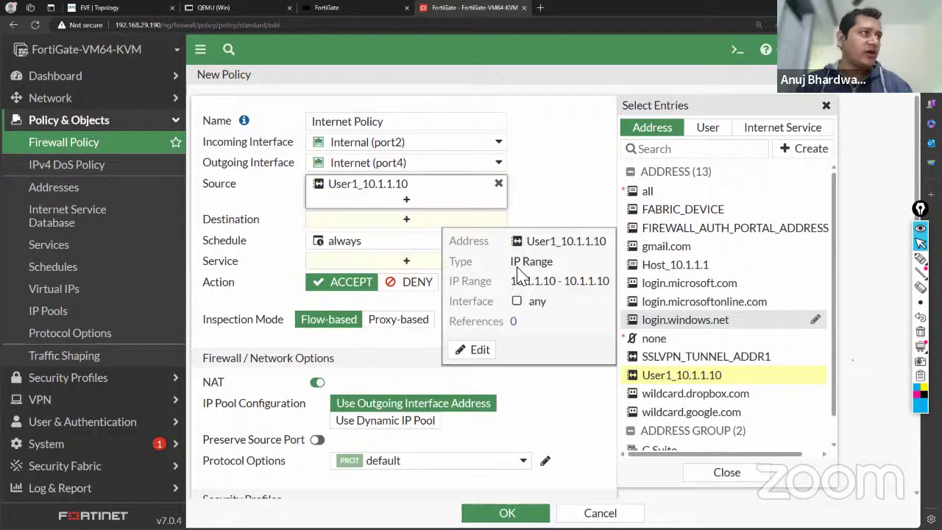
left_click(551, 214)
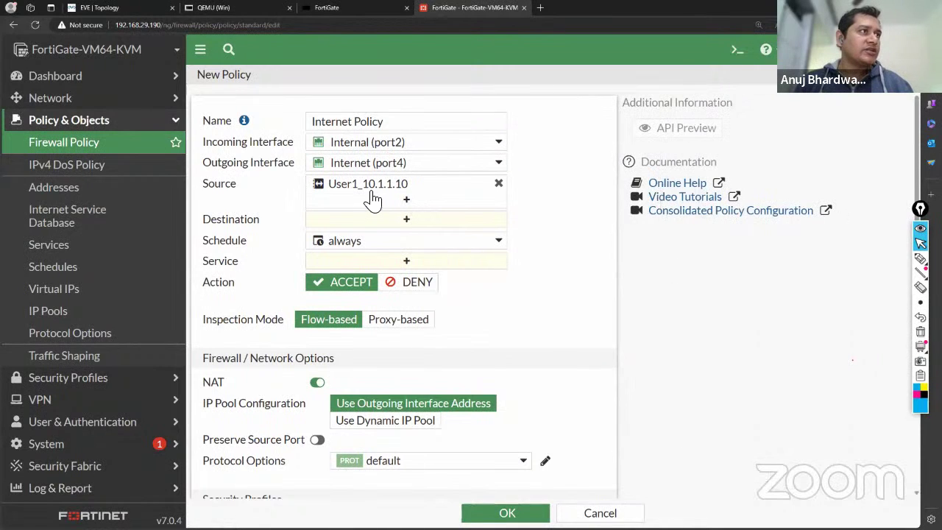
mouse_move(447, 199)
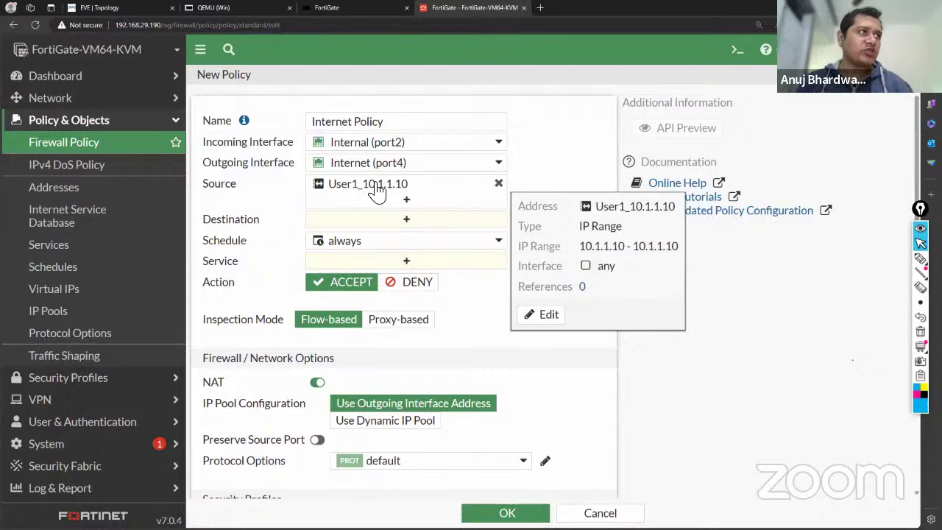
left_click(376, 223)
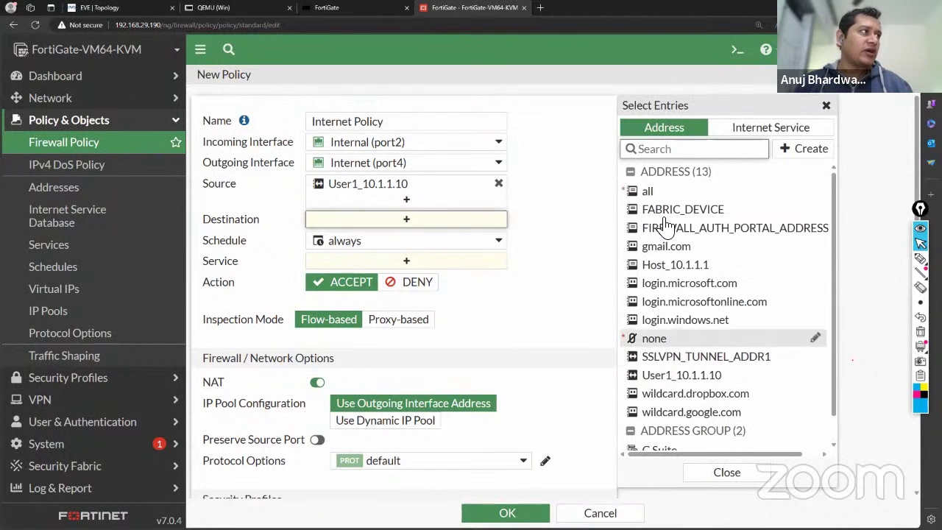
Choose 'all' as the Internet Policy's destination address, then bring up the 62-service list.
mouse_move(668, 196)
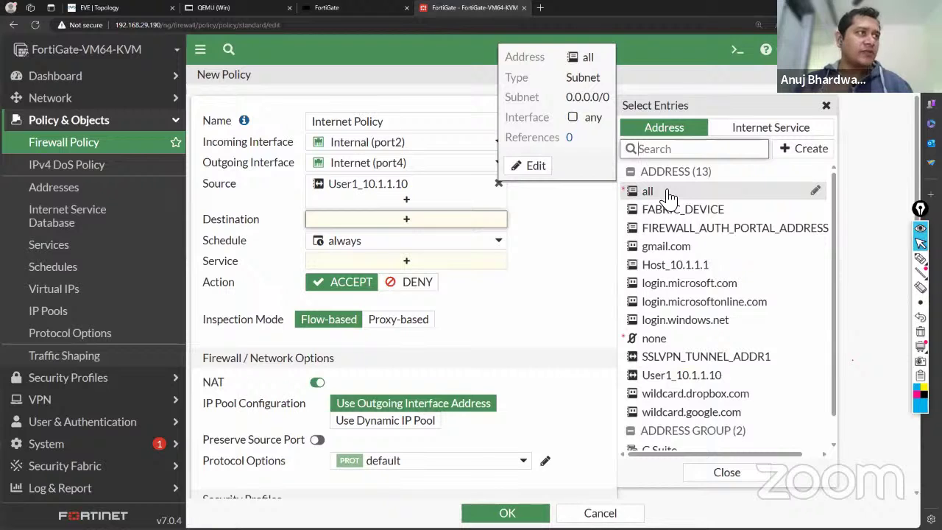
left_click(668, 195)
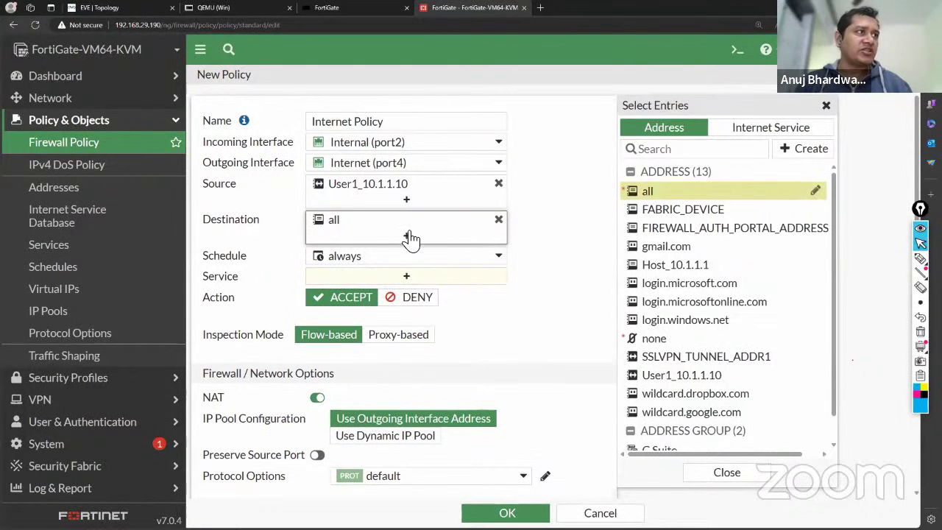
scroll(559, 329, "down", 1)
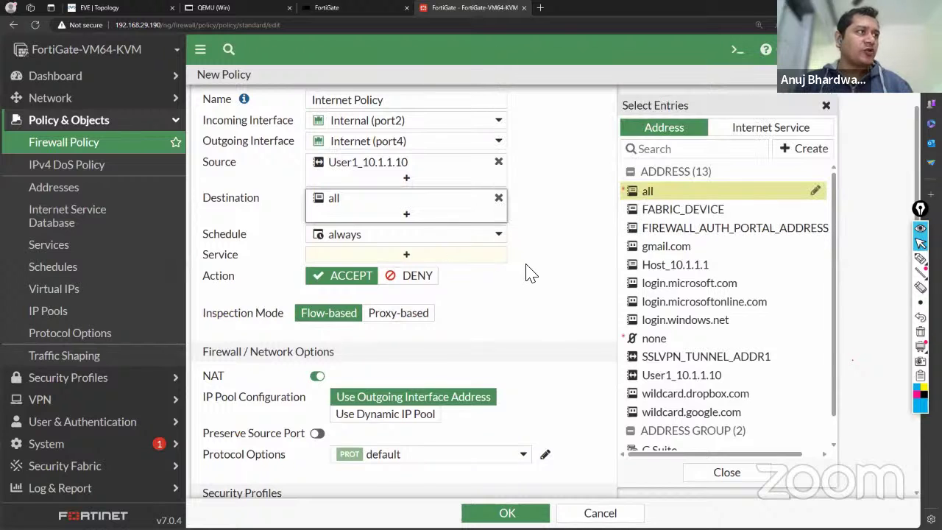
left_click(442, 256)
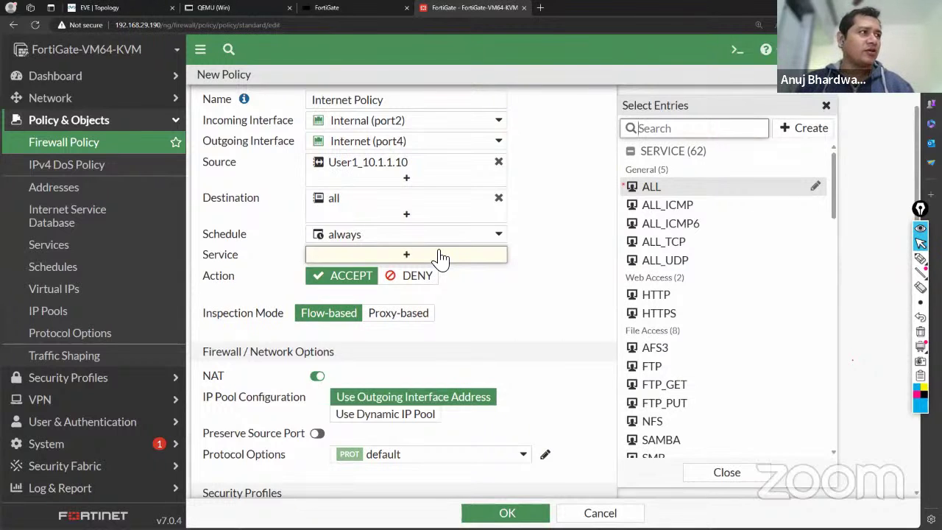
left_click(649, 190)
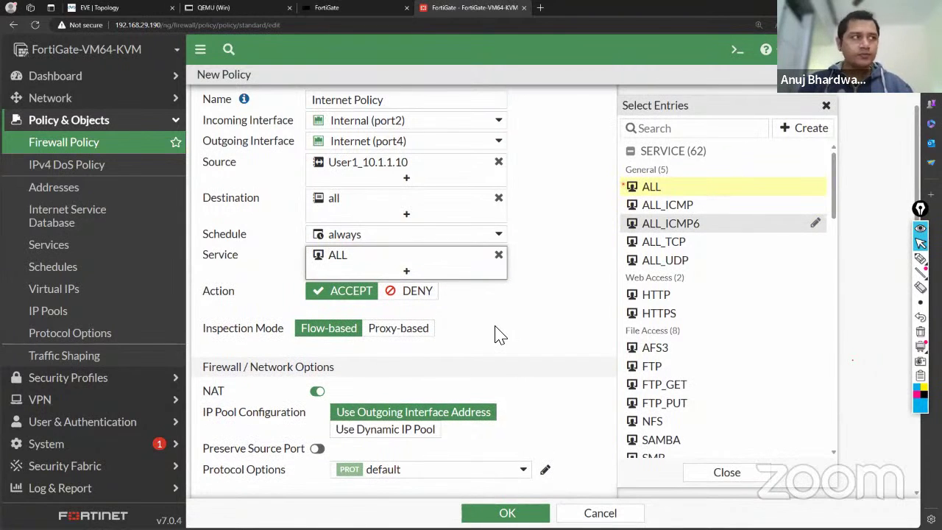
scroll(496, 335, "down", 4)
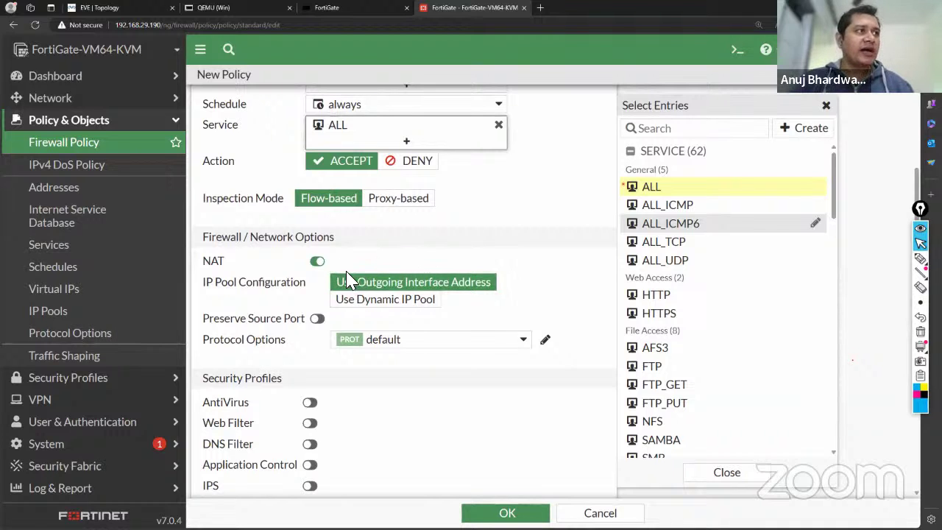
scroll(535, 289, "down", 3)
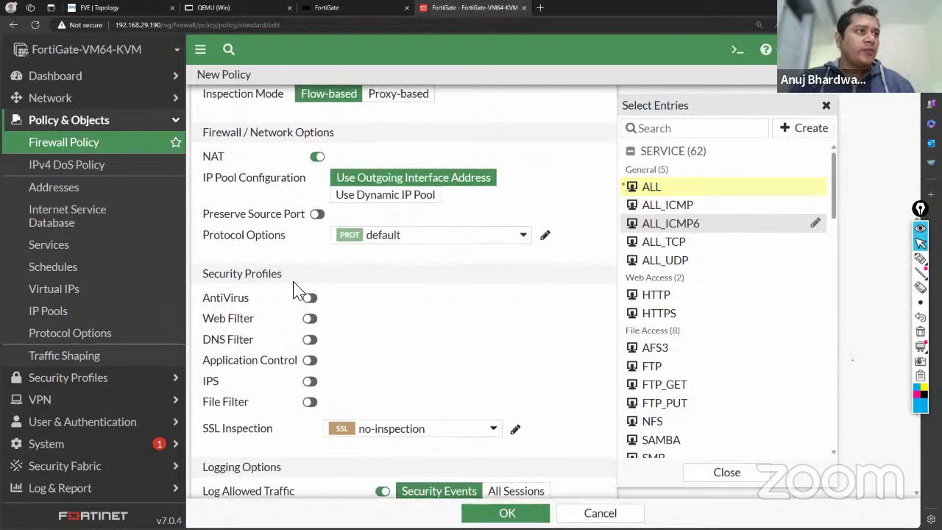
scroll(388, 359, "down", 2)
scroll(389, 358, "down", 3)
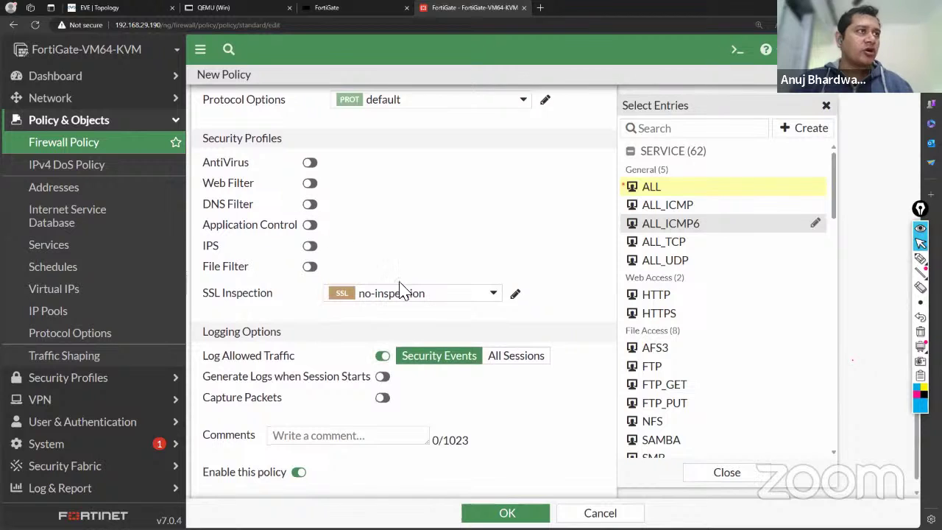
Set Log Allowed Traffic to All Sessions and save the Internet Policy.
left_click(527, 365)
scroll(528, 406, "down", 1)
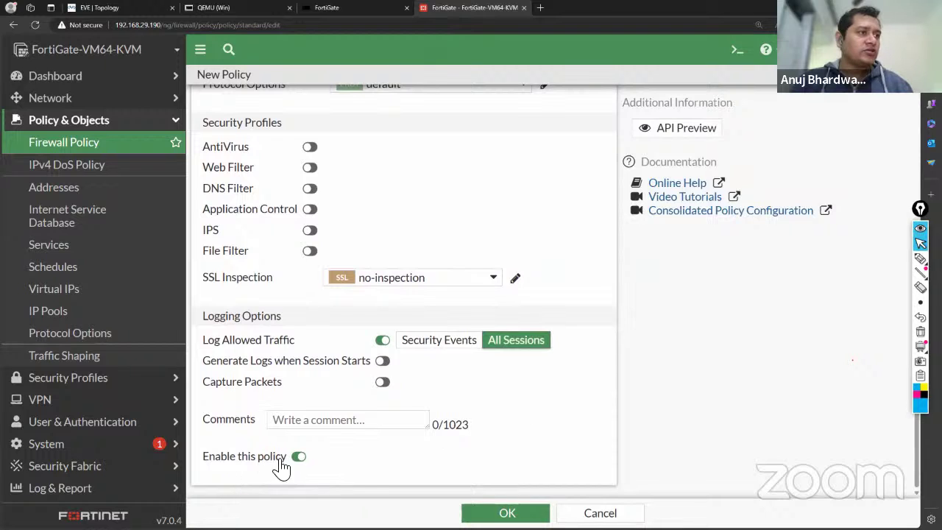
left_click(352, 421)
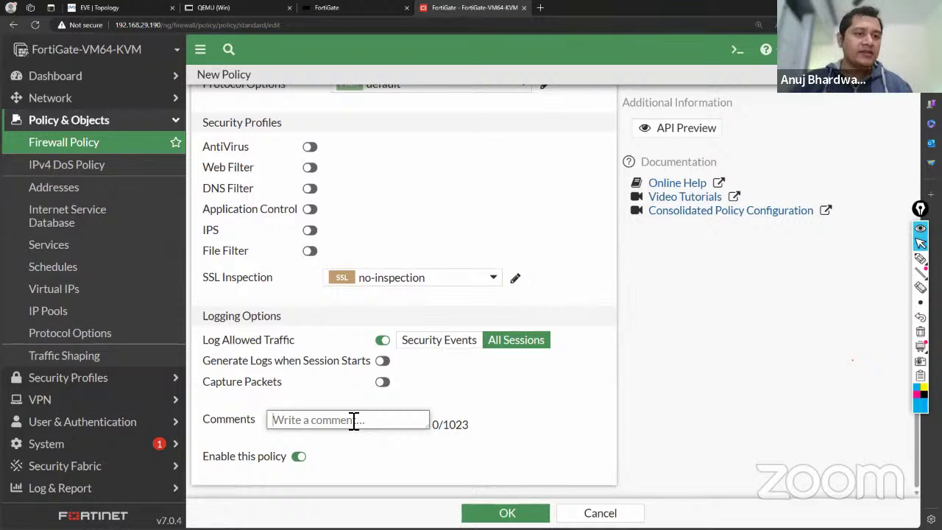
left_click(506, 512)
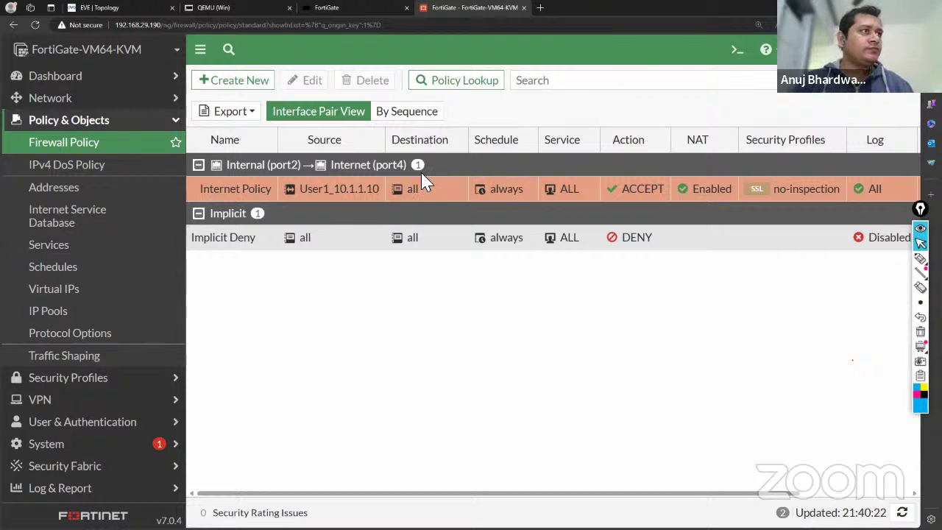
Reload YouTube in the Windows client's Chrome and dismiss the signed-out notice.
left_click(248, 9)
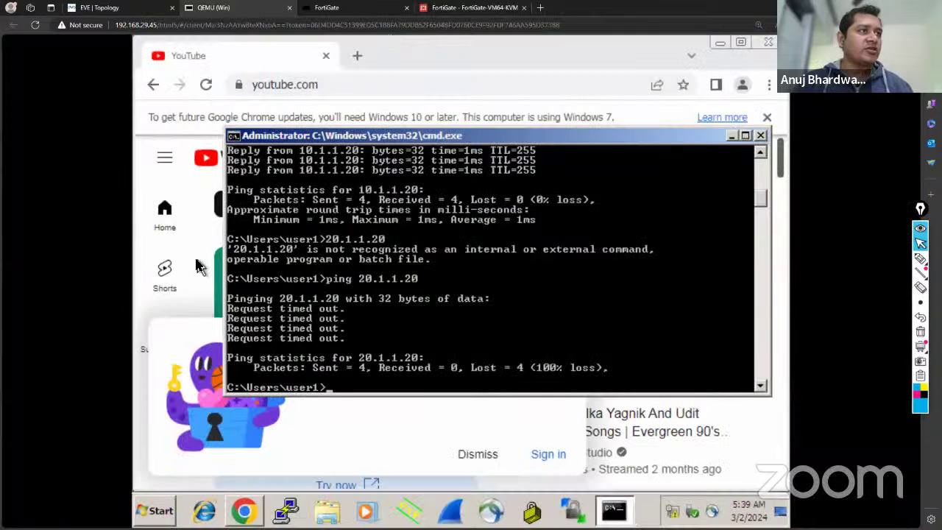
left_click(457, 65)
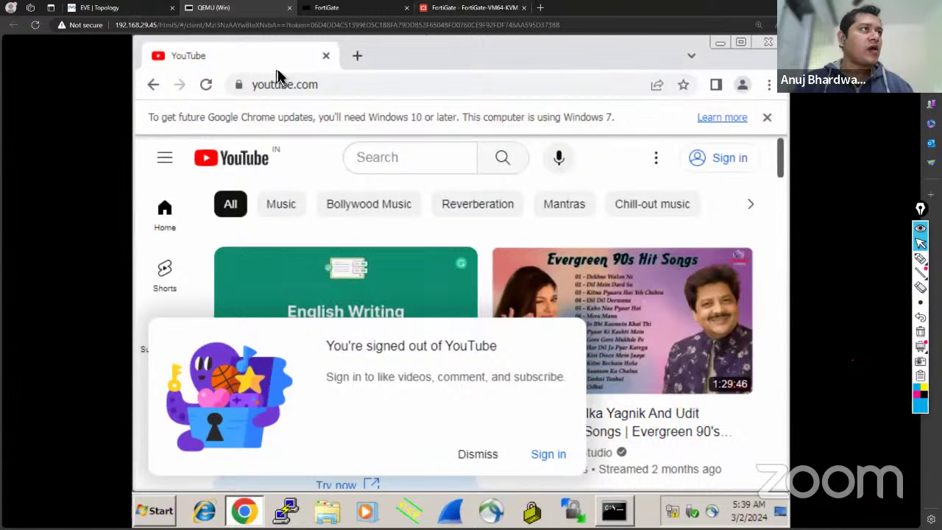
left_click(206, 85)
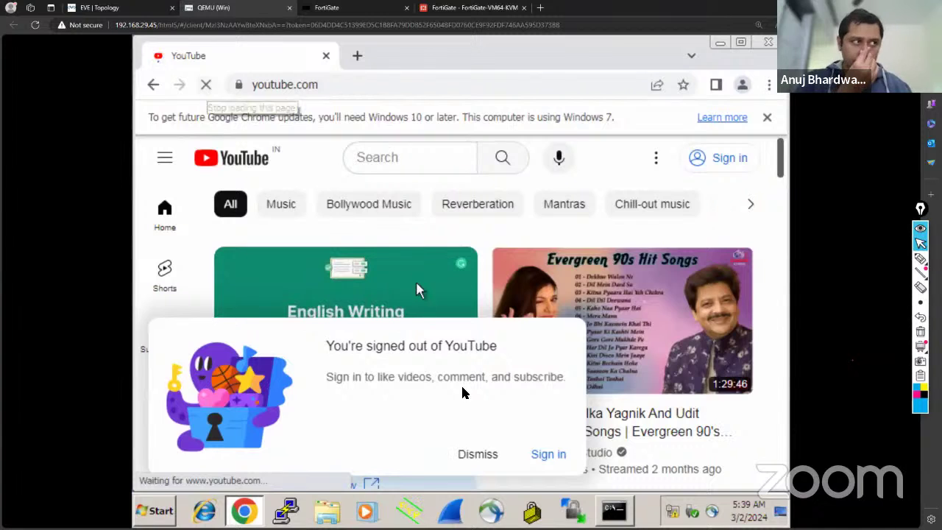
left_click(477, 454)
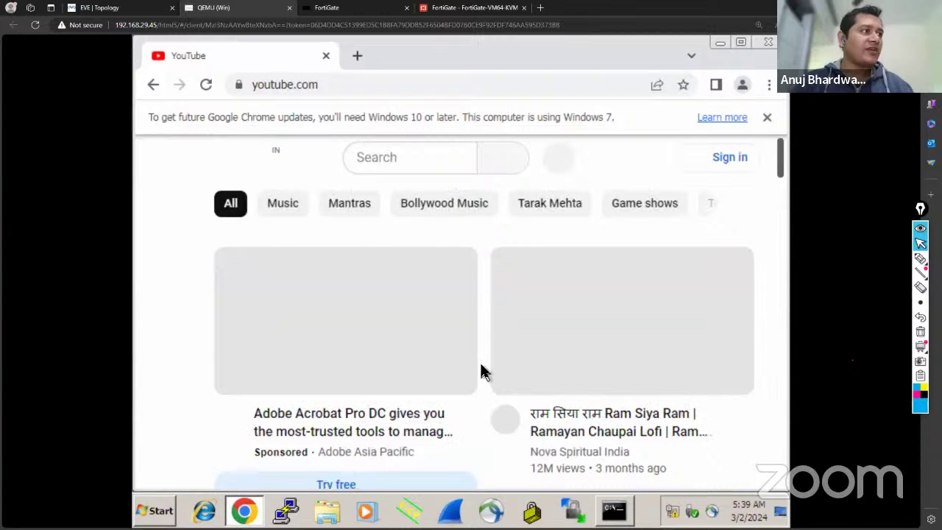
Browse the loaded YouTube feed, then return to FortiGate's Firewall Policy list.
scroll(481, 374, "down", 2)
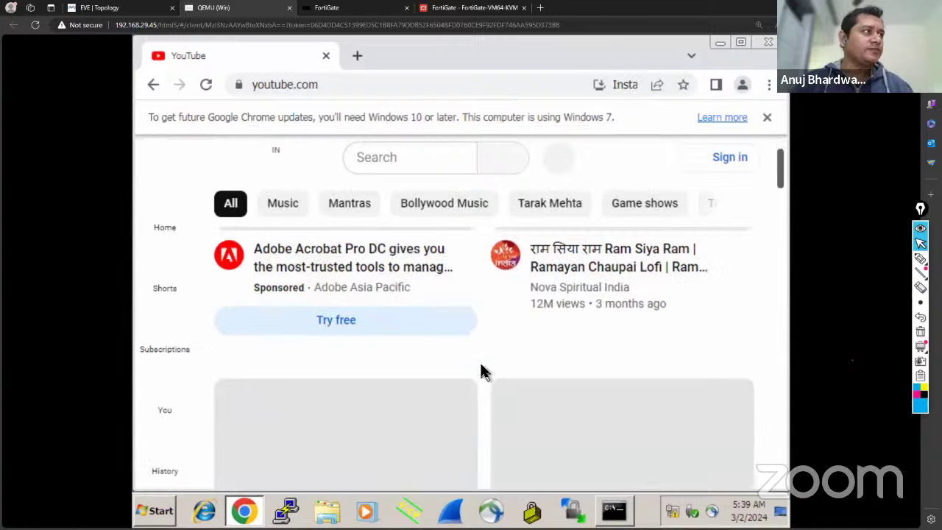
scroll(482, 372, "down", 2)
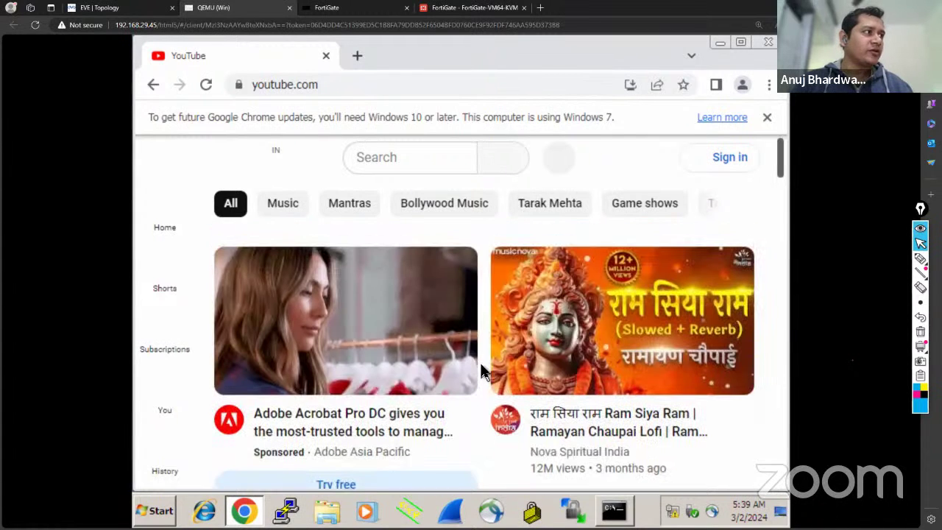
scroll(482, 371, "down", 3)
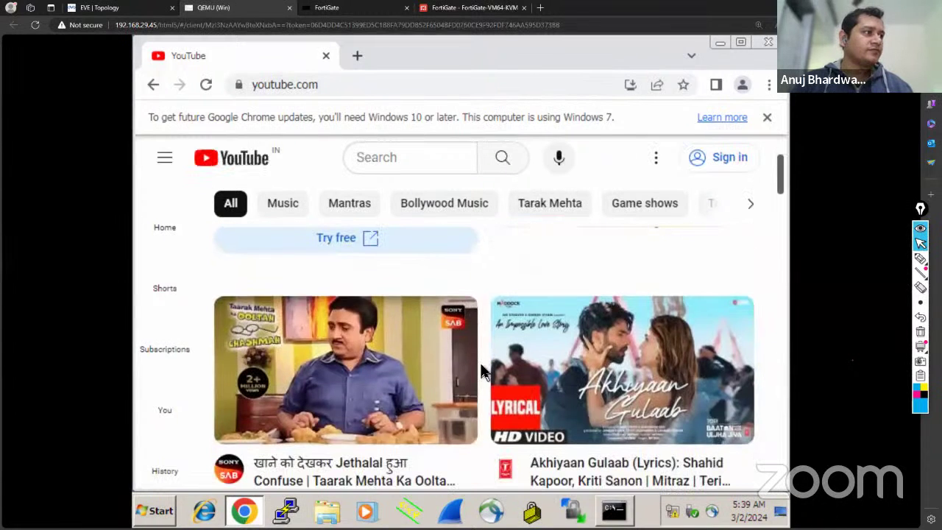
scroll(482, 372, "down", 2)
scroll(482, 371, "down", 5)
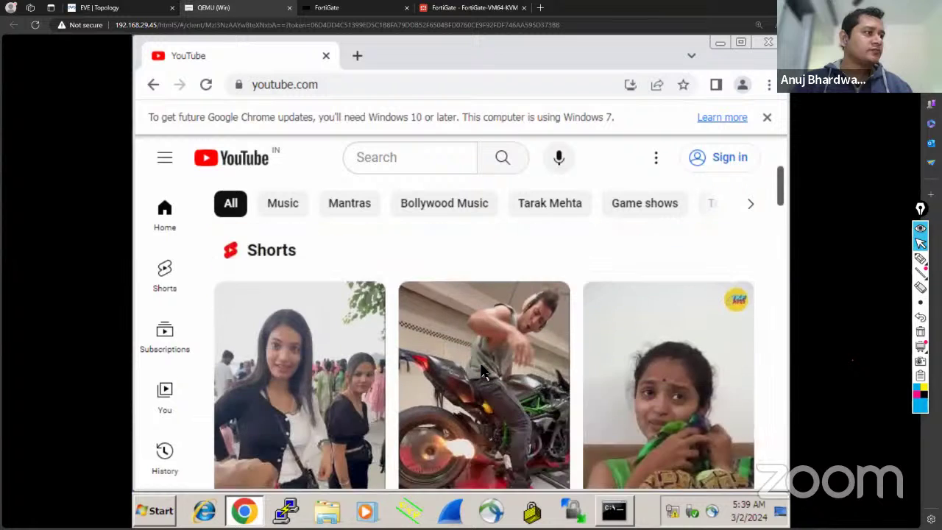
scroll(482, 372, "down", 2)
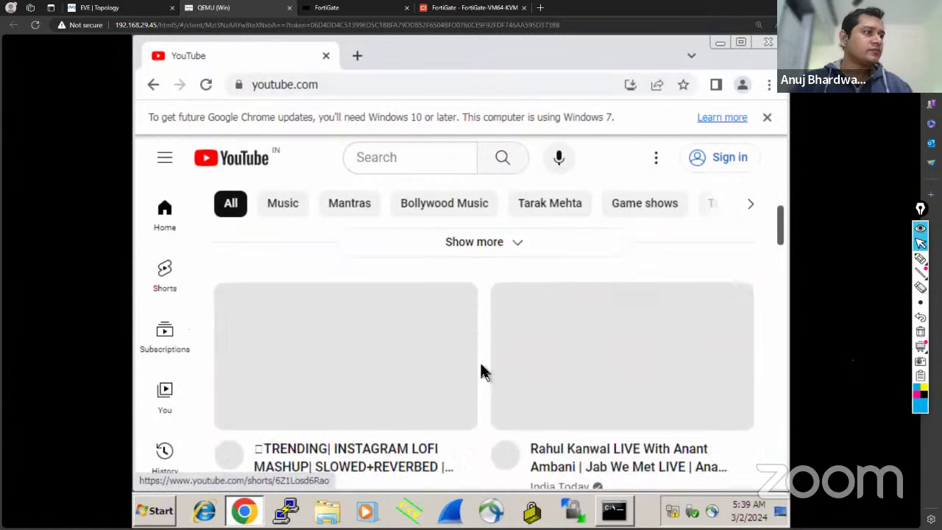
scroll(482, 372, "up", 5)
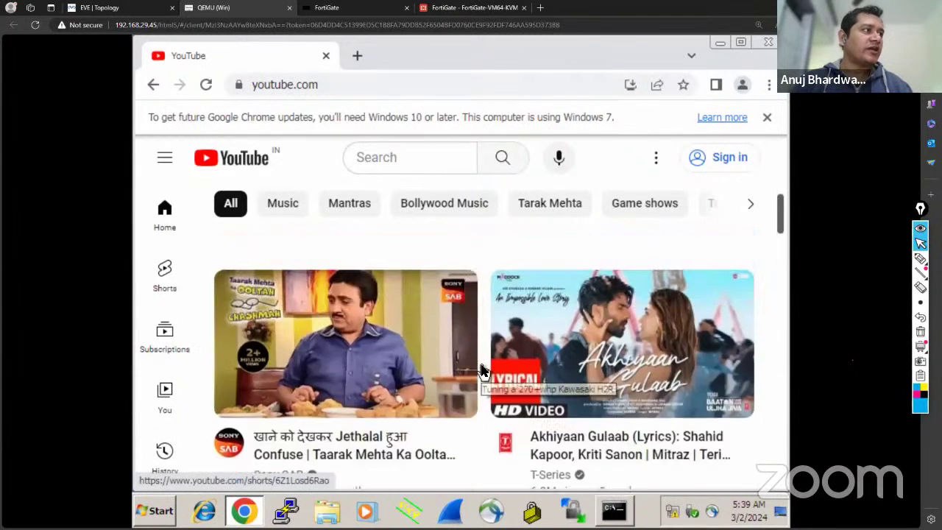
scroll(482, 372, "up", 1)
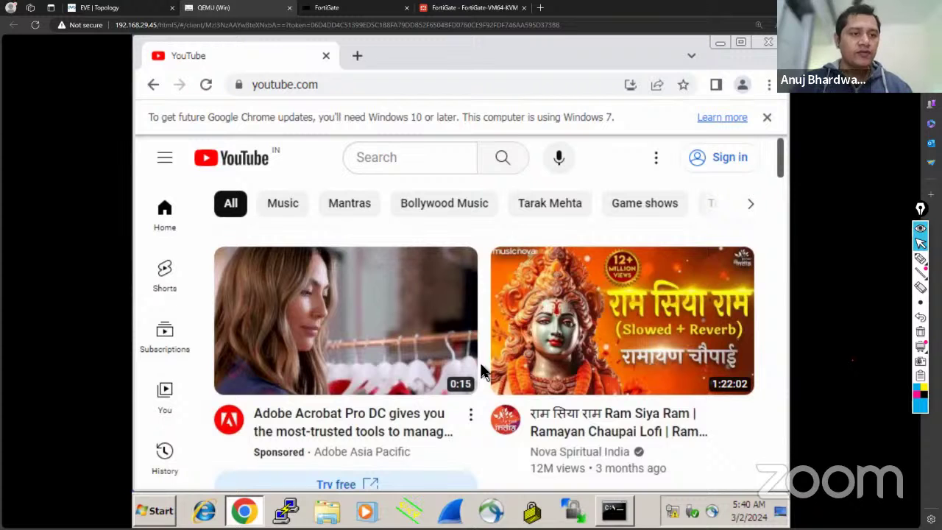
left_click(118, 10)
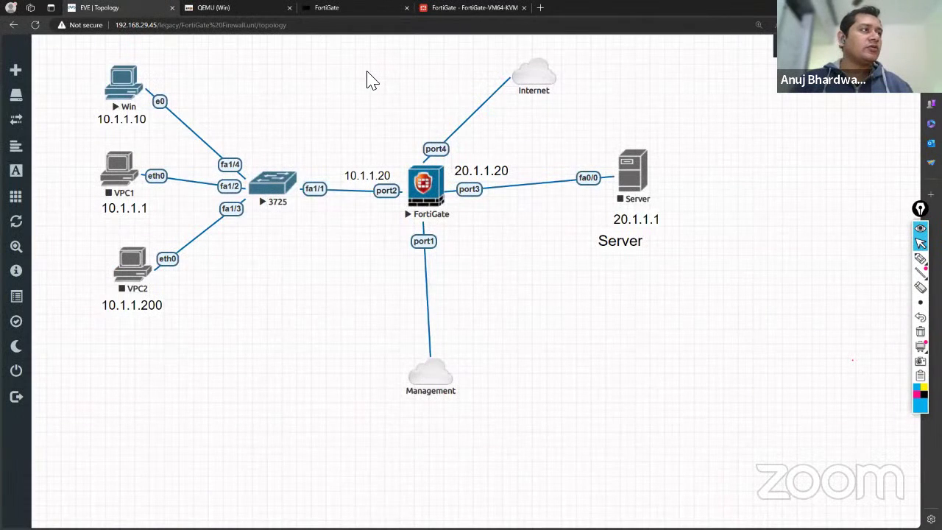
left_click(465, 9)
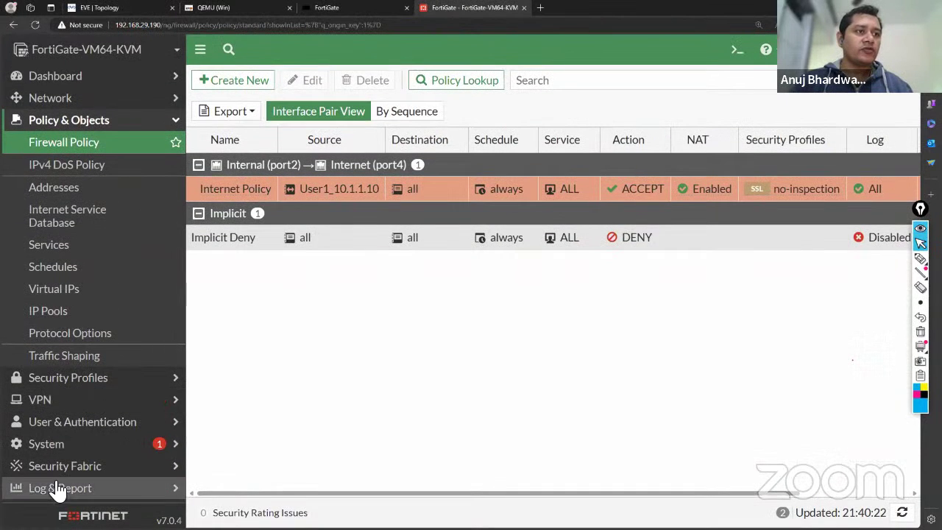
Open Log & Report > Forward Traffic and check the Policy ID column.
left_click(57, 487)
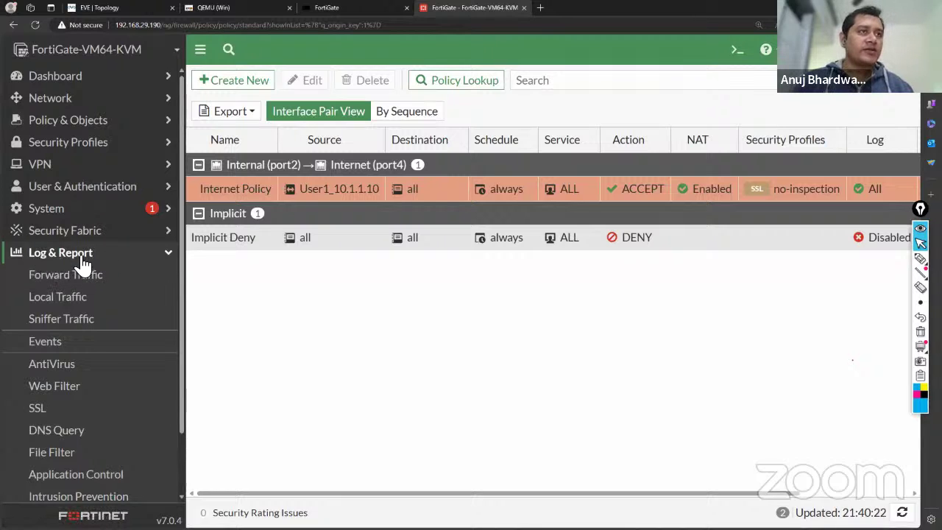
left_click(64, 276)
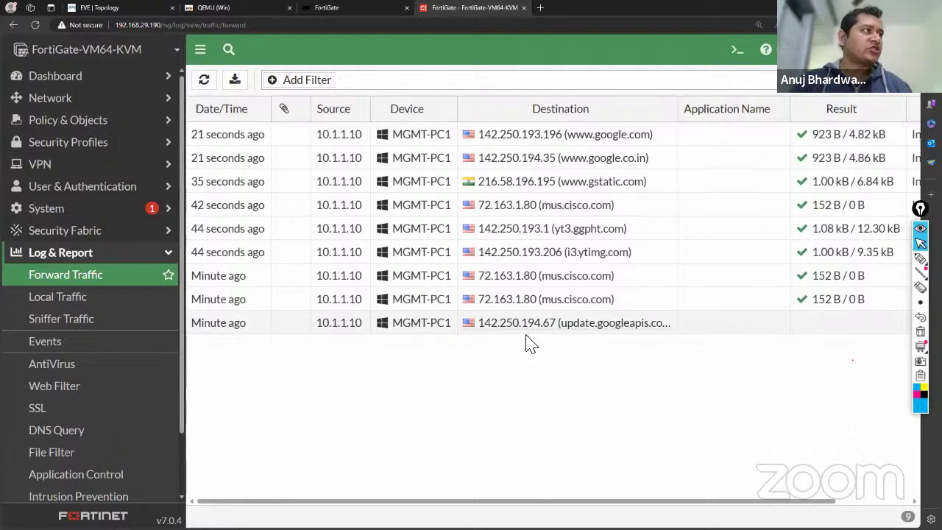
scroll(557, 391, "right", 3)
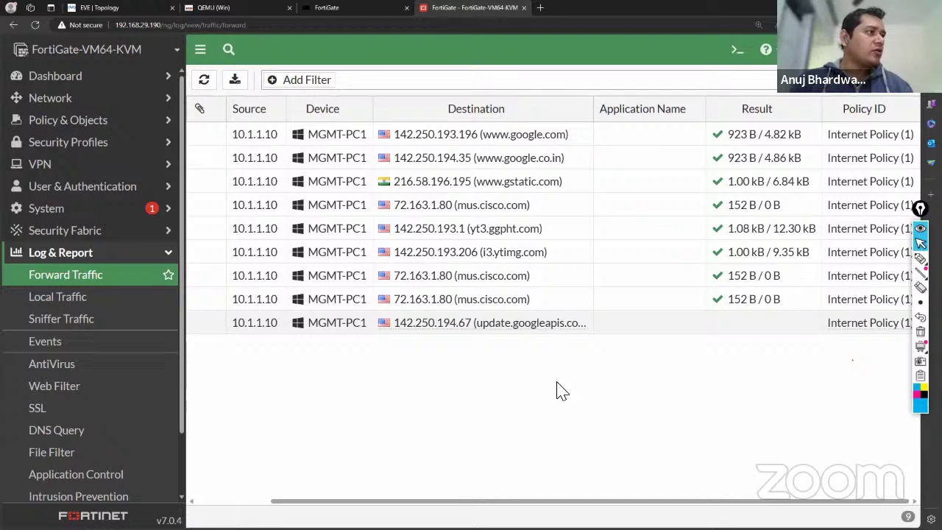
scroll(557, 391, "left", 2)
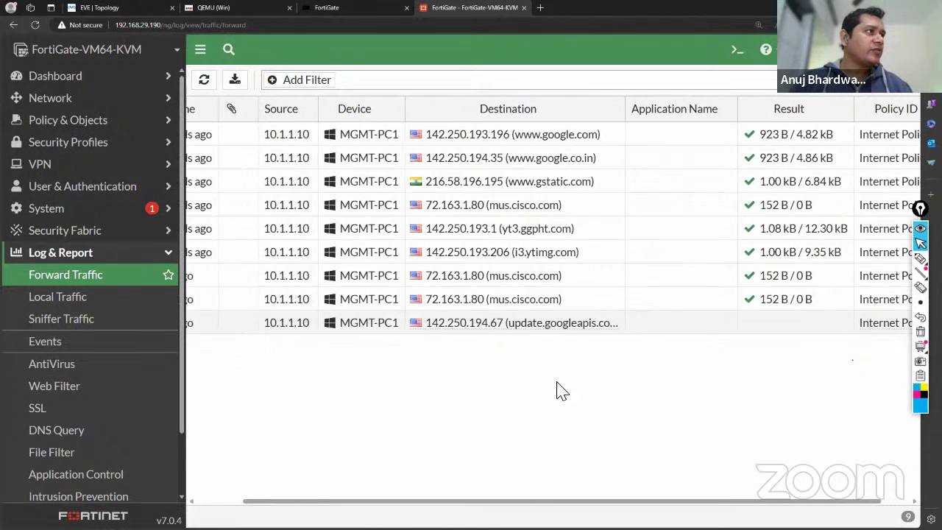
scroll(557, 391, "left", 2)
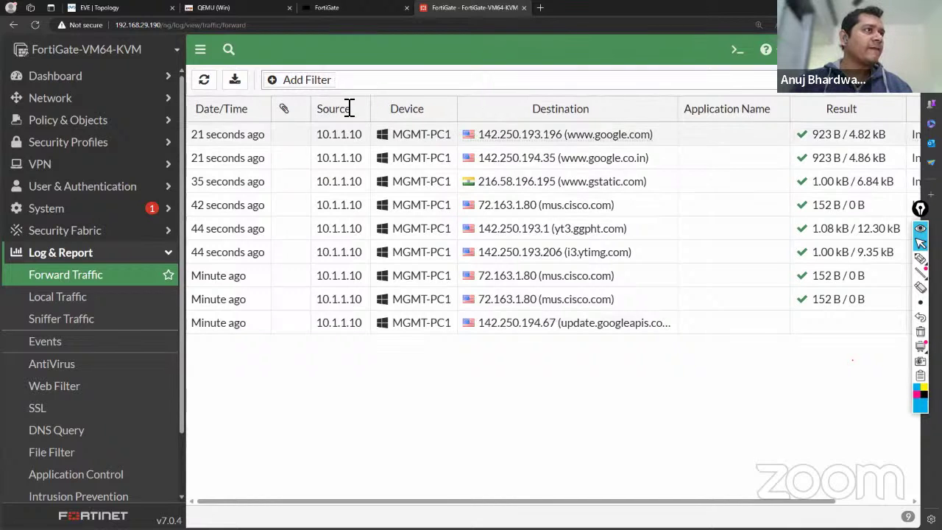
left_click(208, 86)
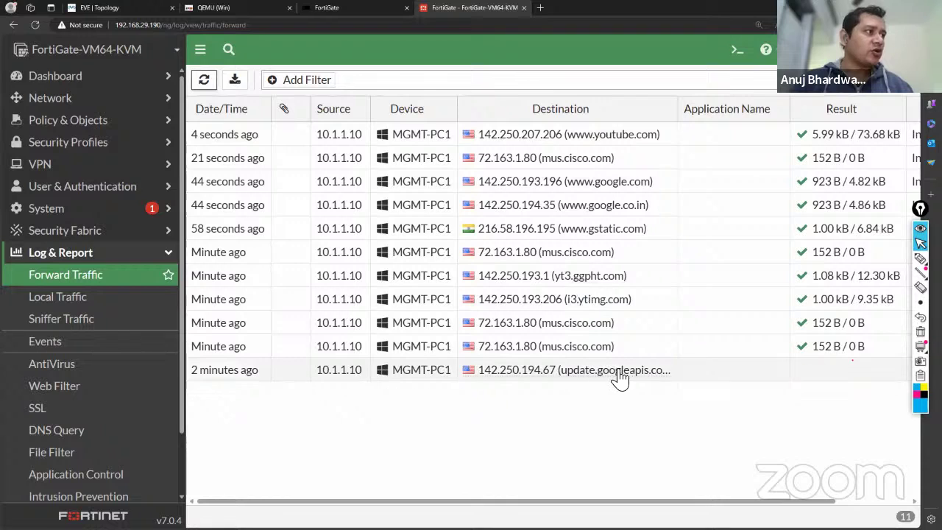
mouse_move(615, 371)
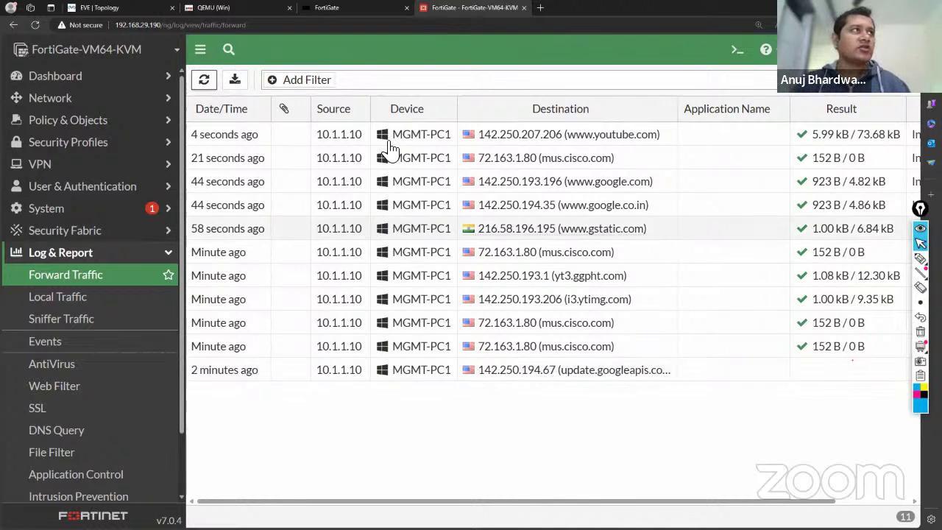
left_click(227, 9)
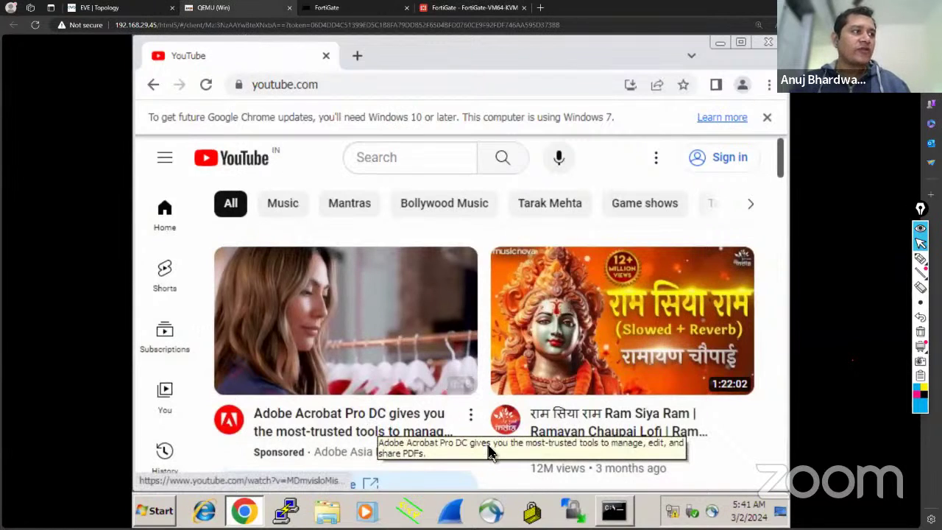
Scroll through the YouTube home feed on the Windows client to confirm it browses.
scroll(489, 396, "down", 2)
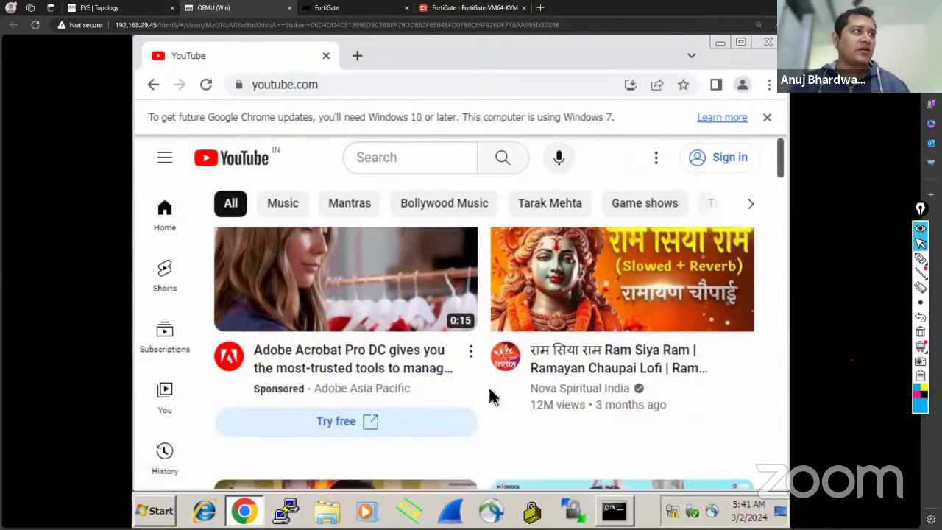
scroll(489, 394, "down", 3)
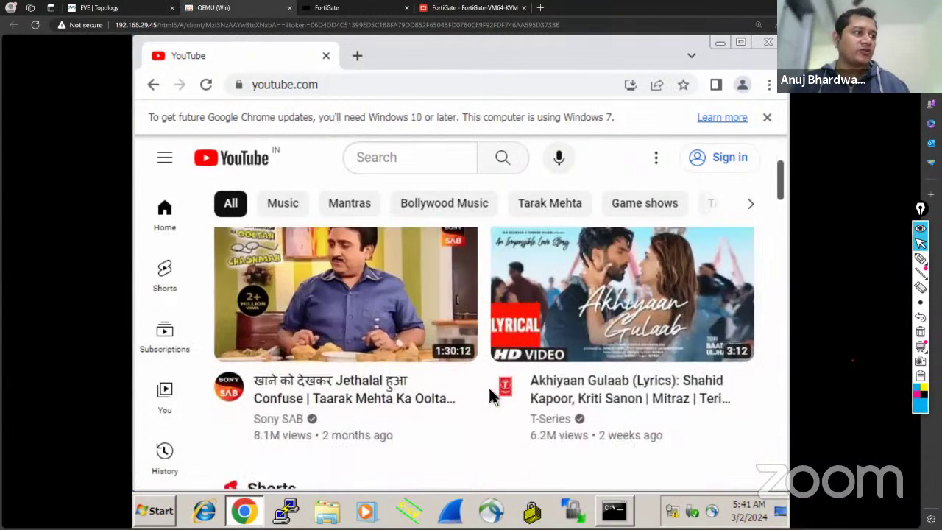
scroll(214, 298, "up", 3)
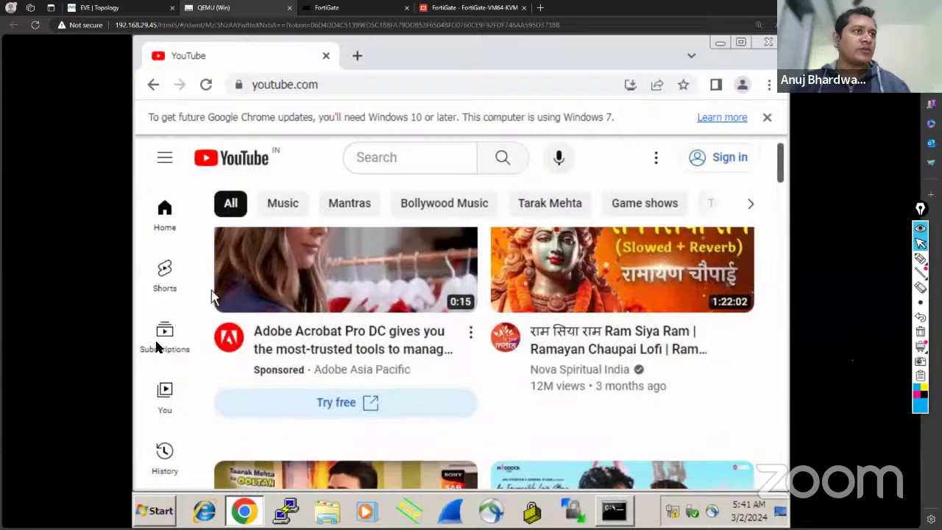
scroll(162, 384, "down", 1)
scroll(162, 384, "down", 7)
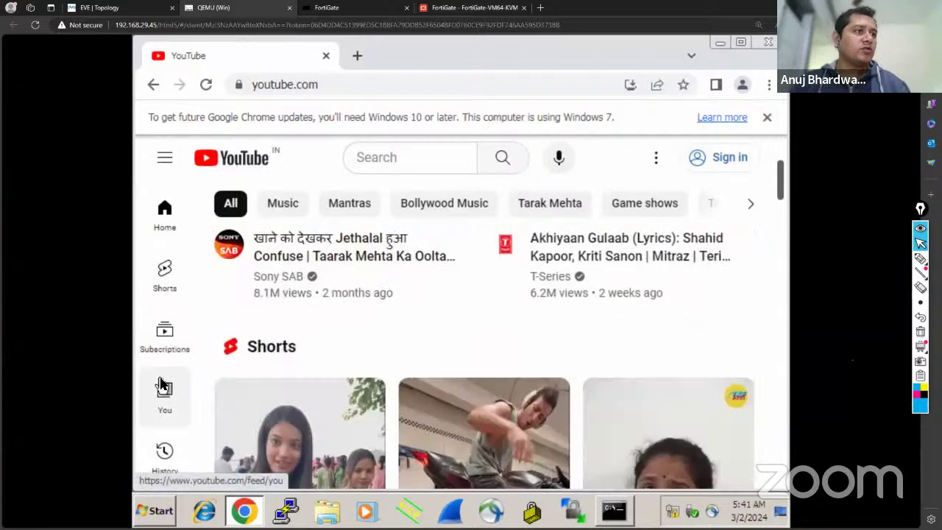
scroll(163, 384, "up", 7)
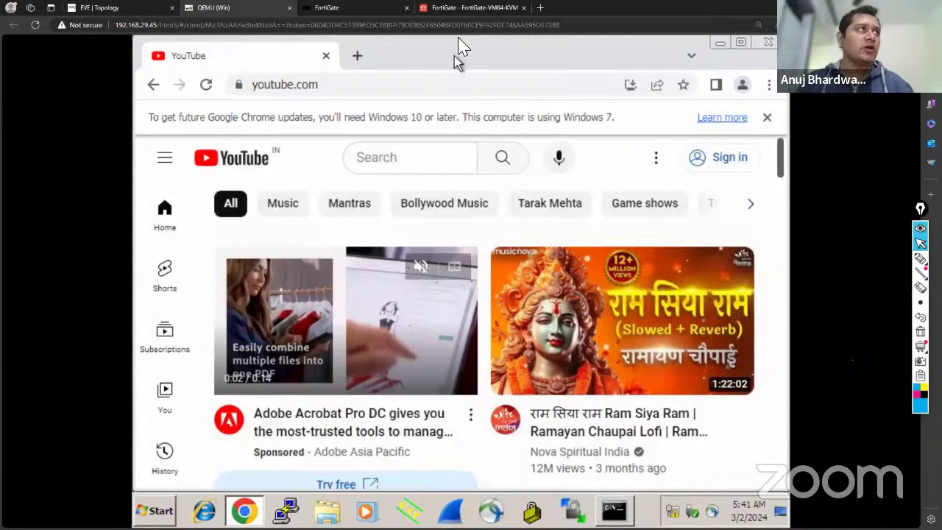
left_click(464, 9)
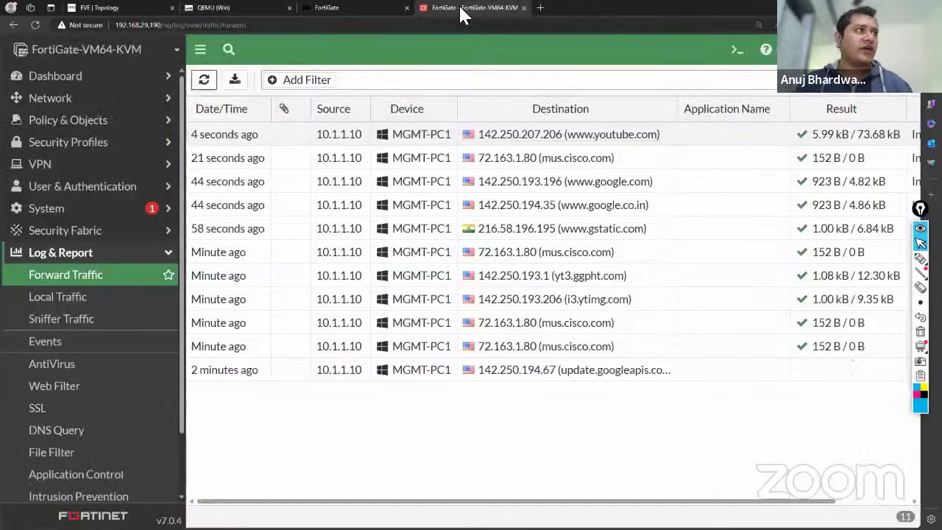
left_click(204, 80)
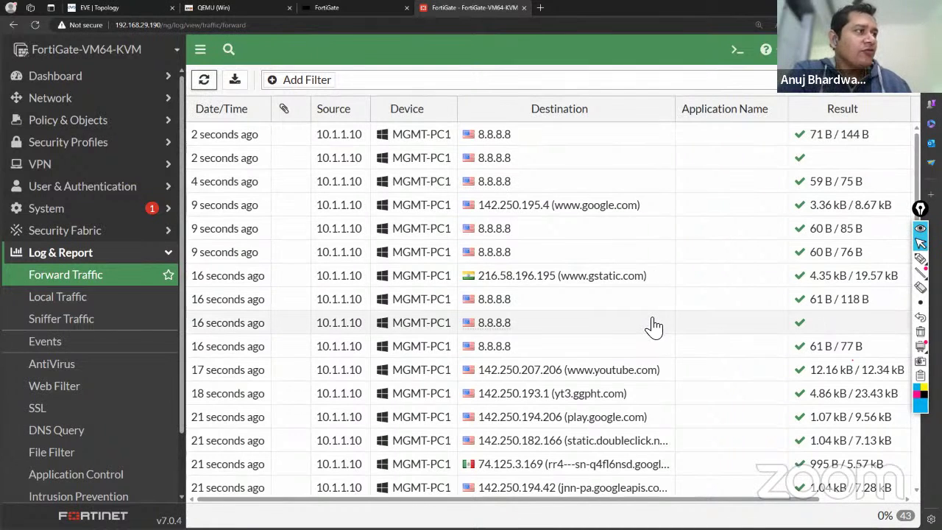
scroll(653, 326, "down", 1)
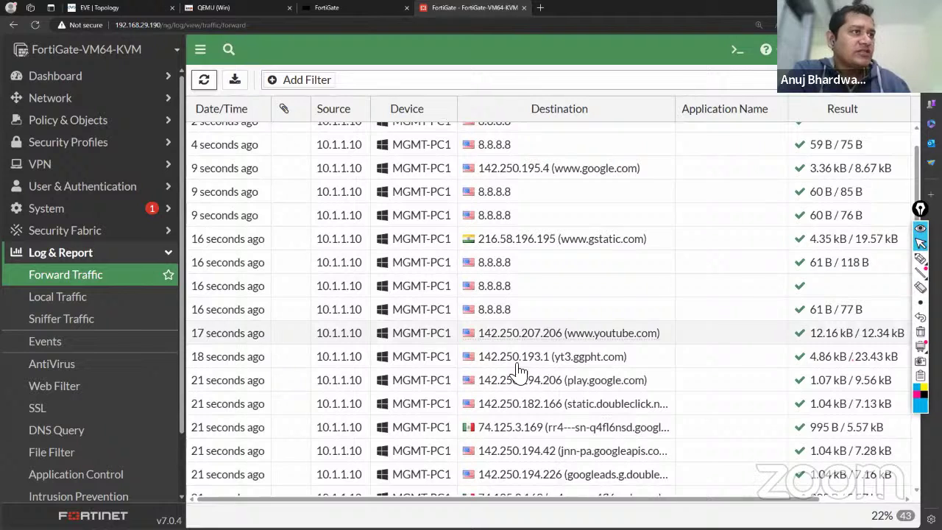
left_click(229, 339)
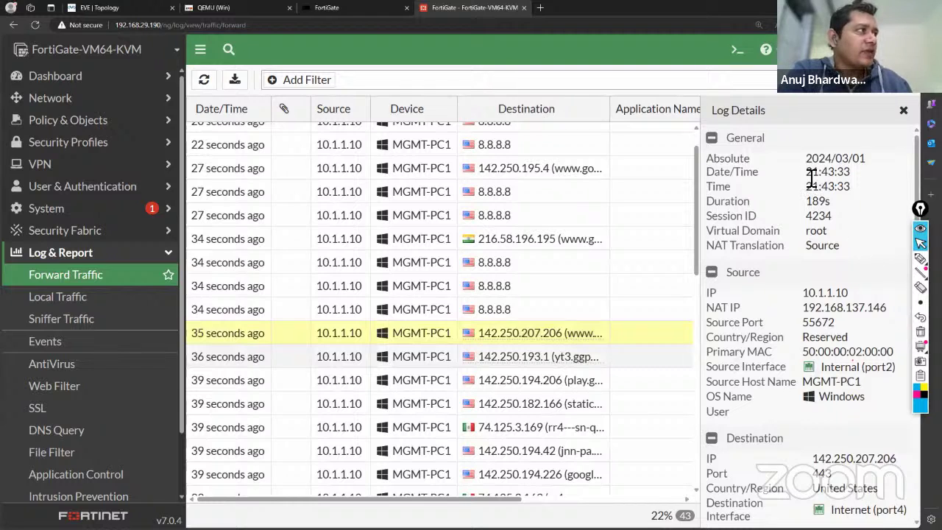
left_click_drag(808, 173, 854, 181)
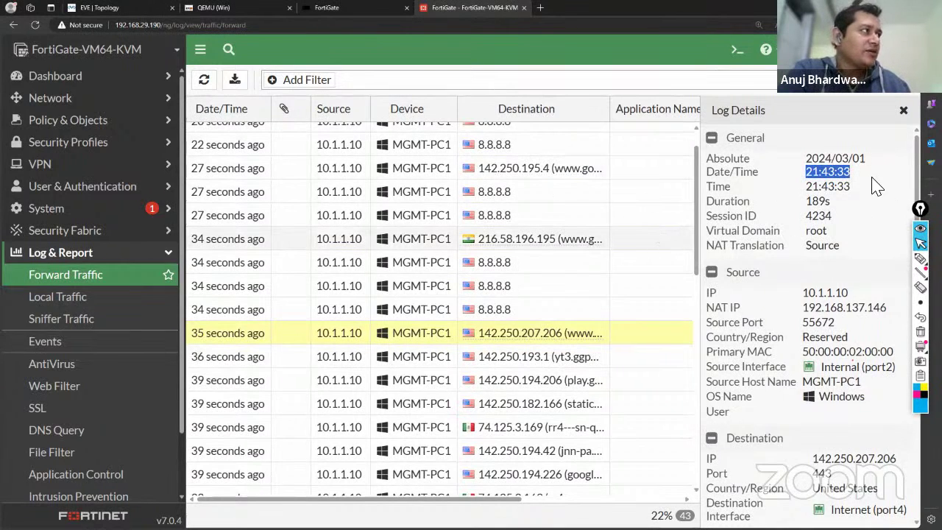
left_click(876, 185)
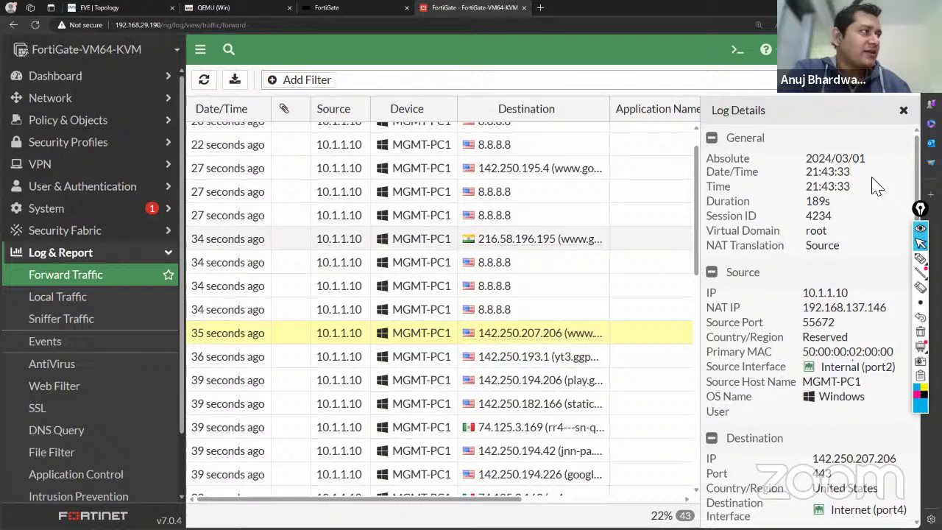
double_click(814, 201)
scroll(865, 251, "down", 2)
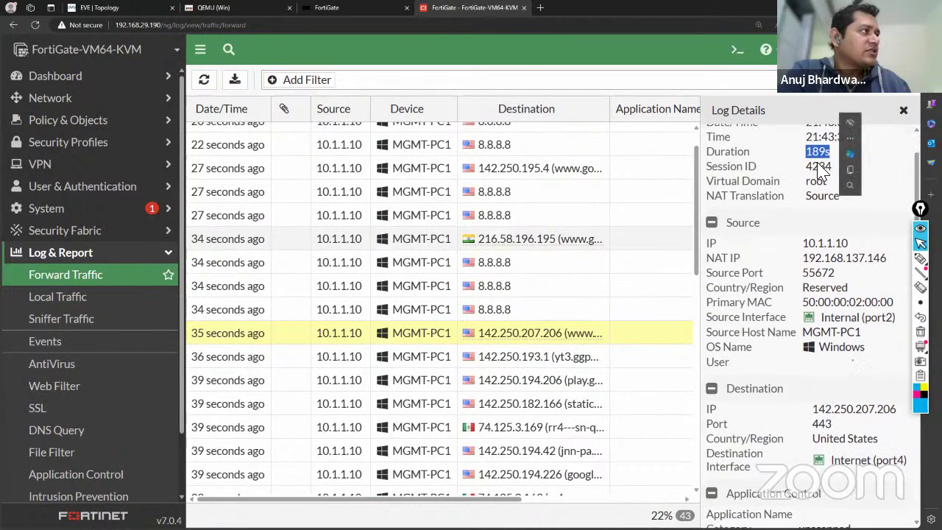
double_click(819, 166)
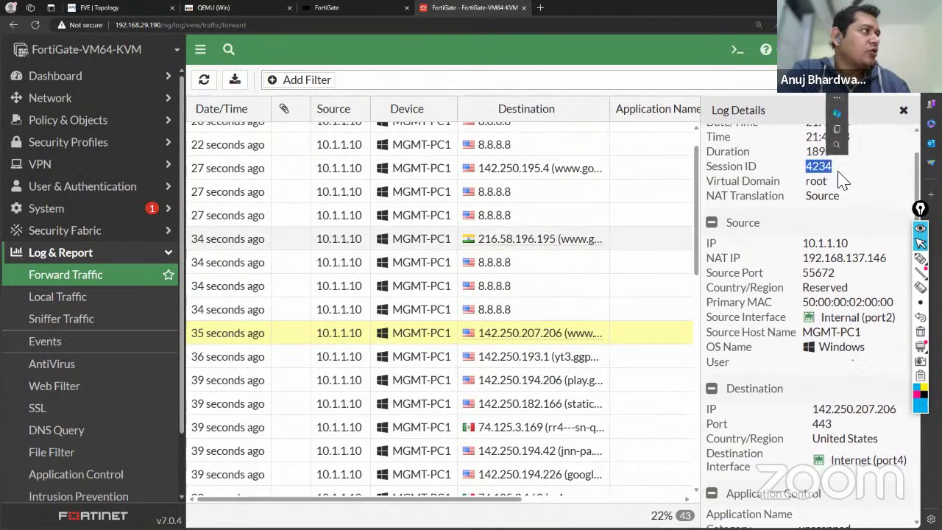
left_click(803, 166)
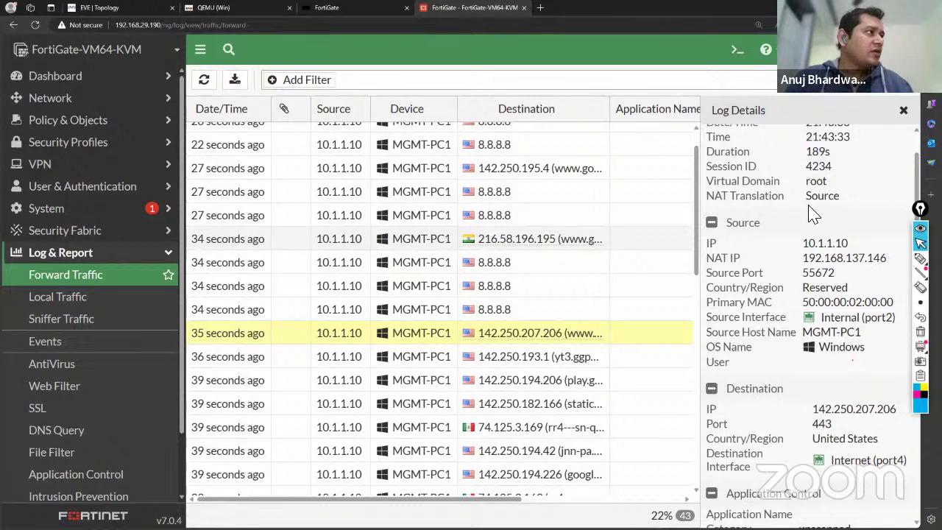
scroll(809, 212, "down", 1)
scroll(810, 212, "down", 1)
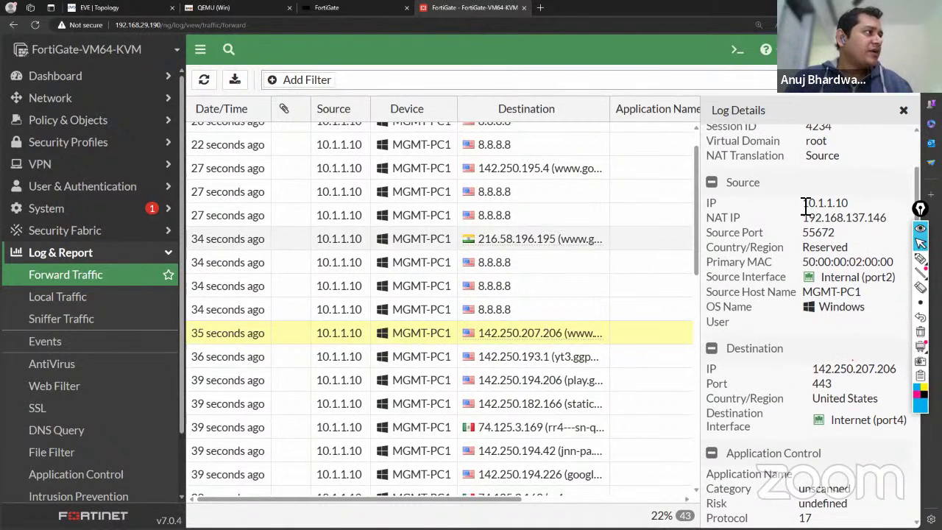
left_click_drag(802, 204, 887, 229)
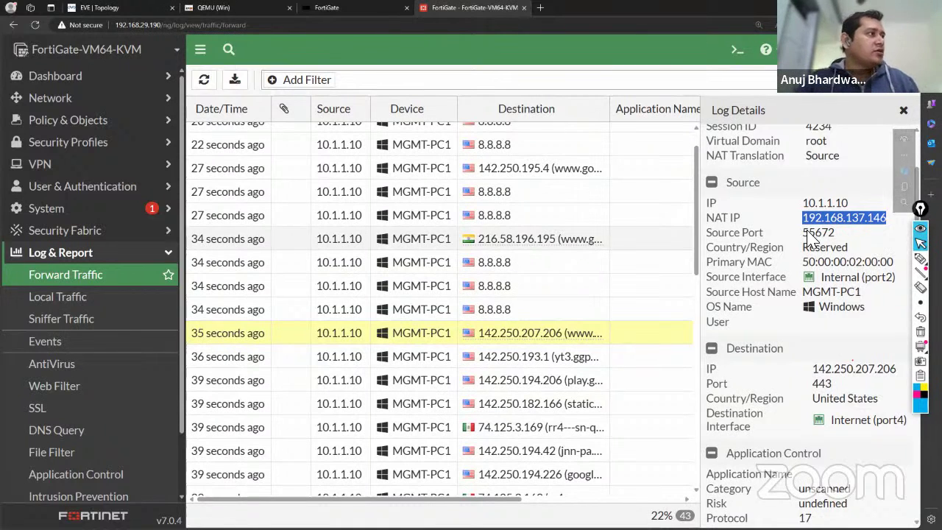
left_click_drag(802, 232, 837, 234)
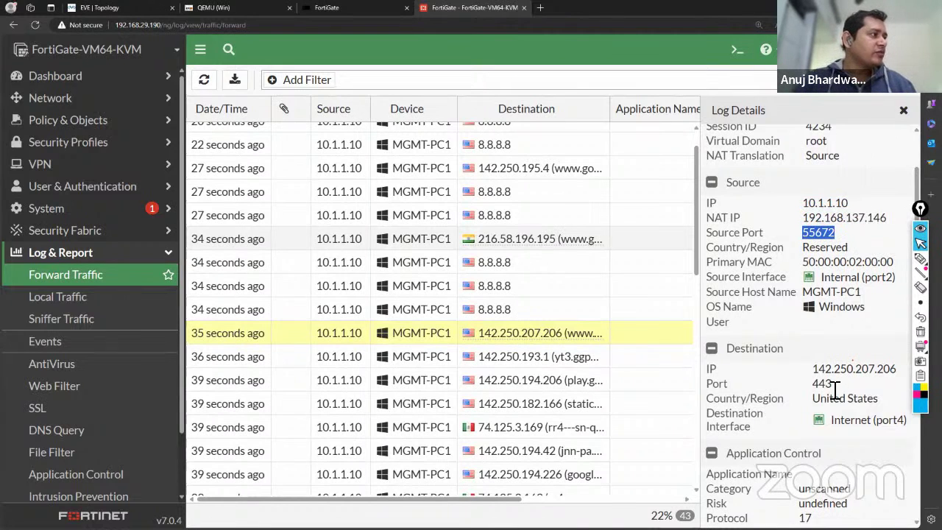
left_click_drag(831, 384, 811, 385)
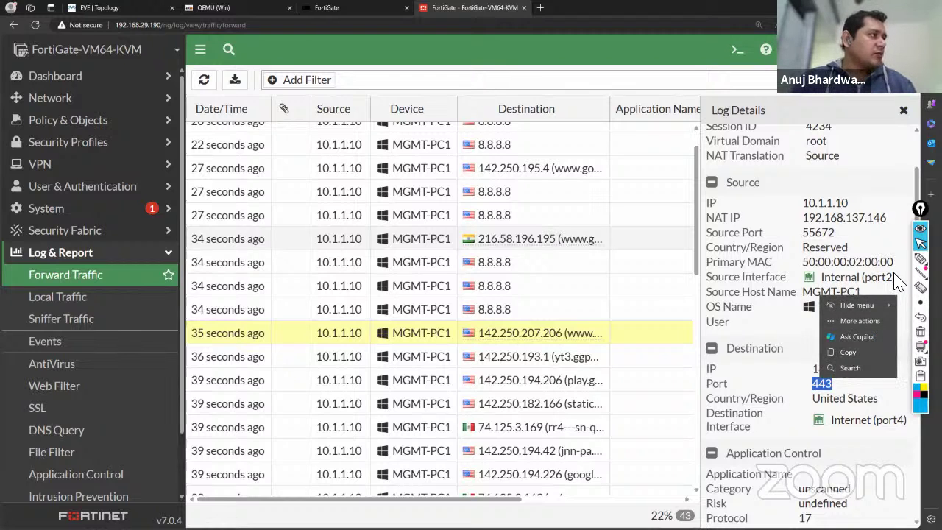
left_click_drag(895, 279, 849, 263)
left_click(817, 263)
scroll(832, 335, "down", 1)
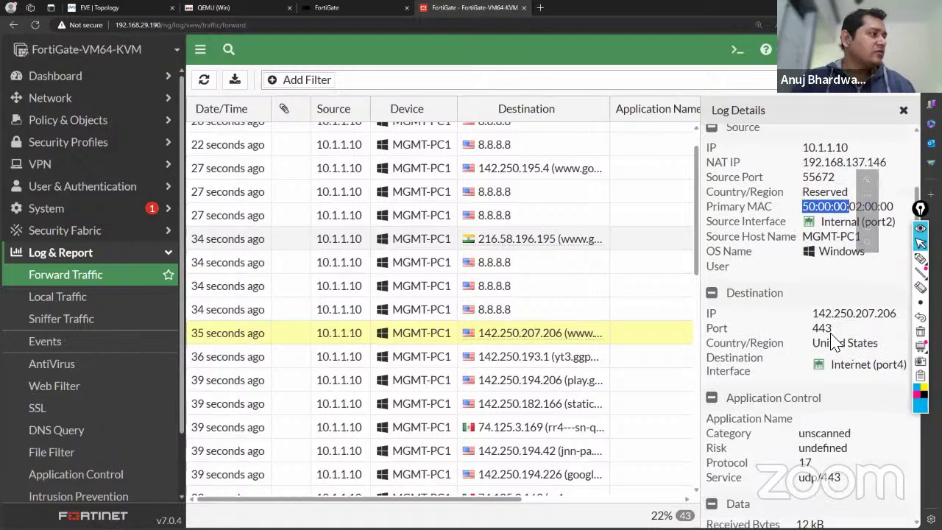
left_click_drag(812, 310, 896, 316)
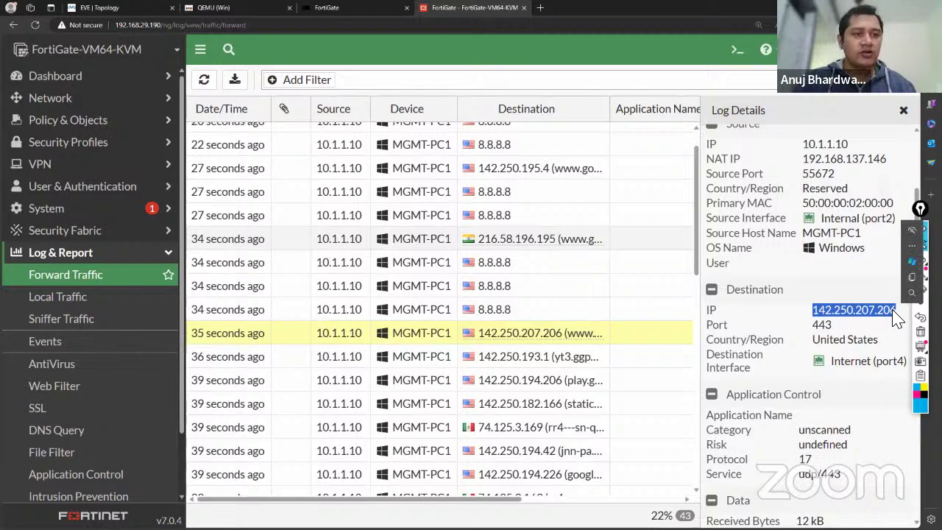
scroll(870, 397, "down", 1)
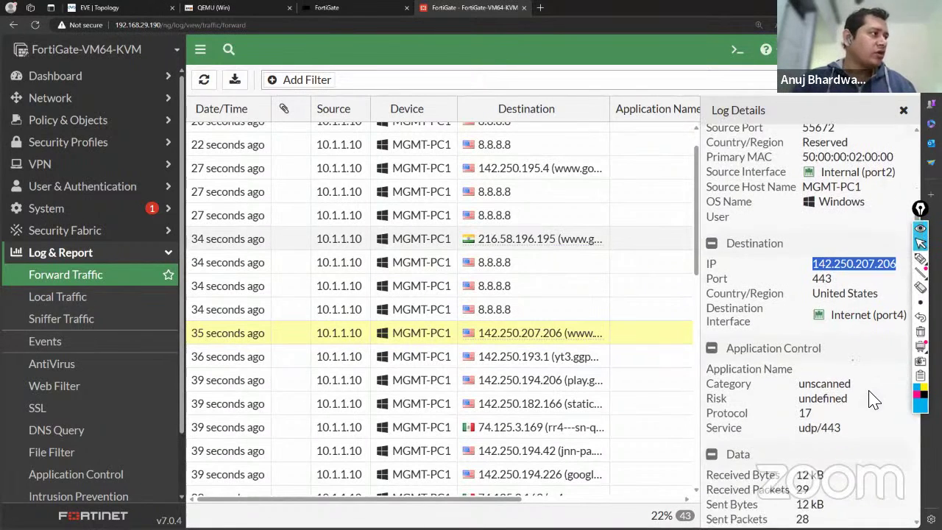
scroll(870, 397, "down", 2)
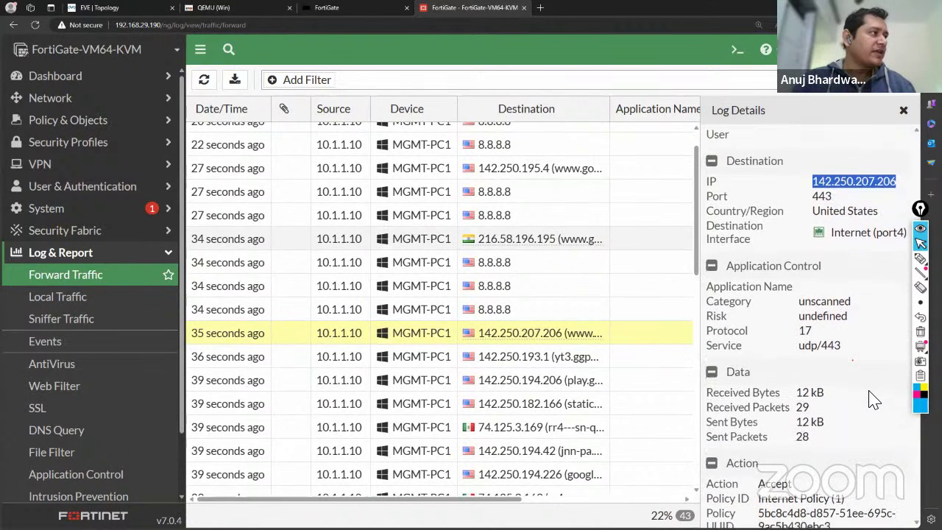
scroll(873, 398, "down", 1)
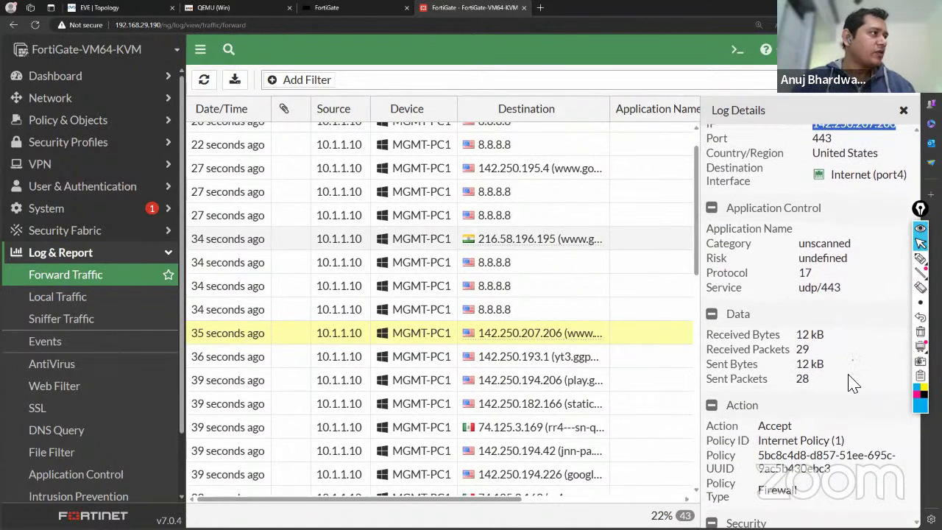
scroll(852, 382, "down", 3)
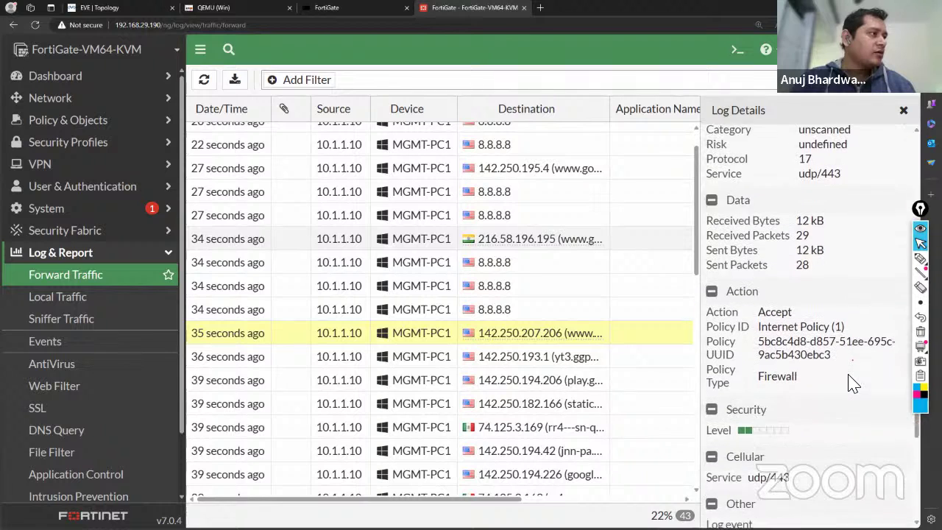
scroll(852, 383, "down", 4)
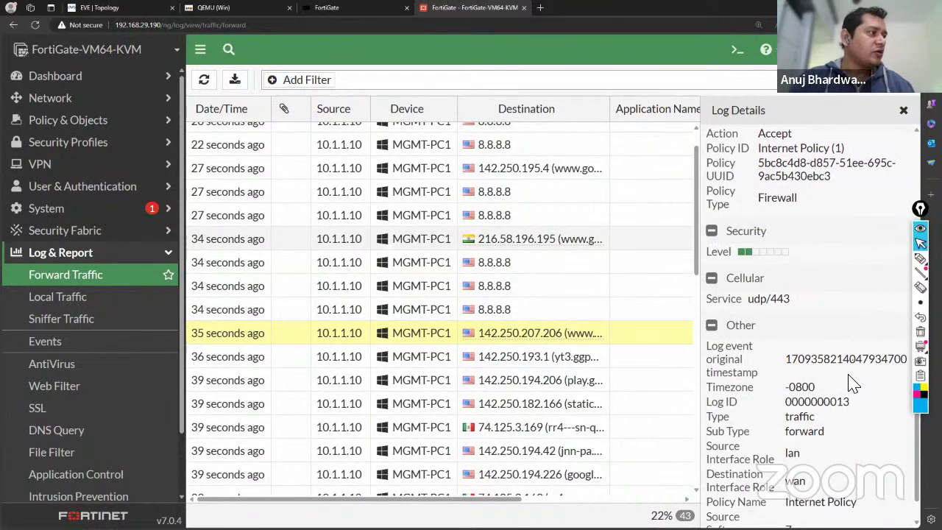
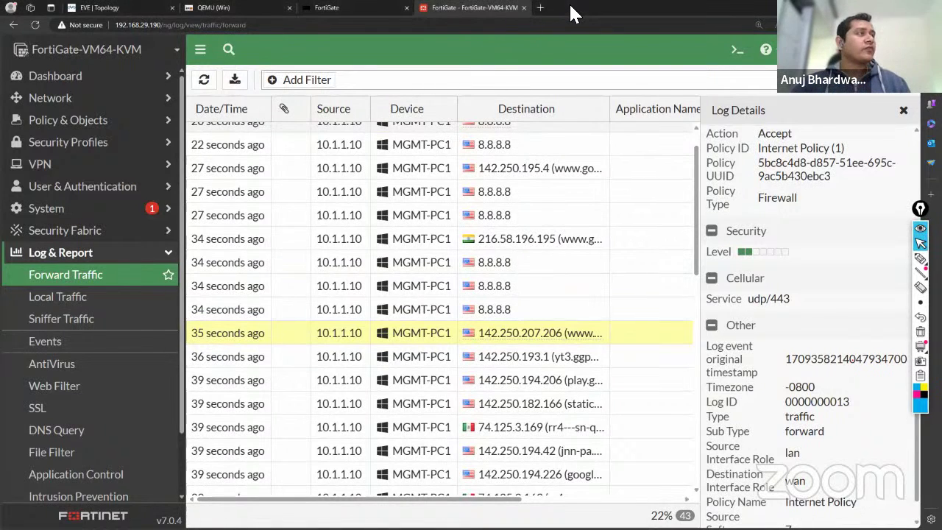
Open freshdeveloper.online in a new Edge tab.
left_click(542, 9)
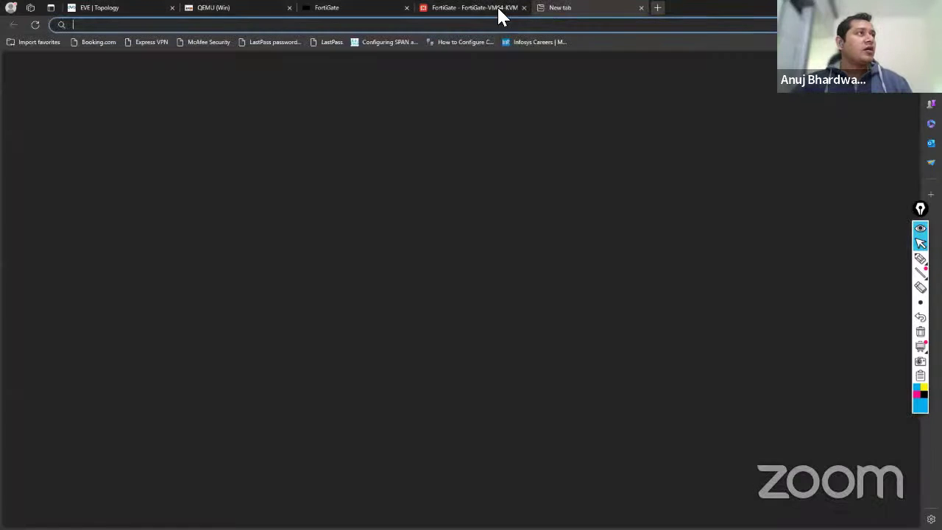
left_click(438, 30)
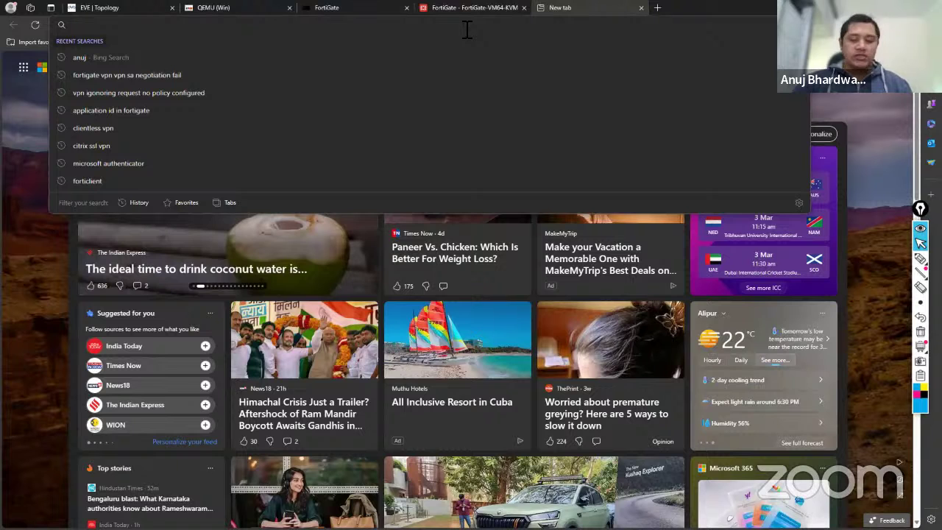
type("fres")
key("Return")
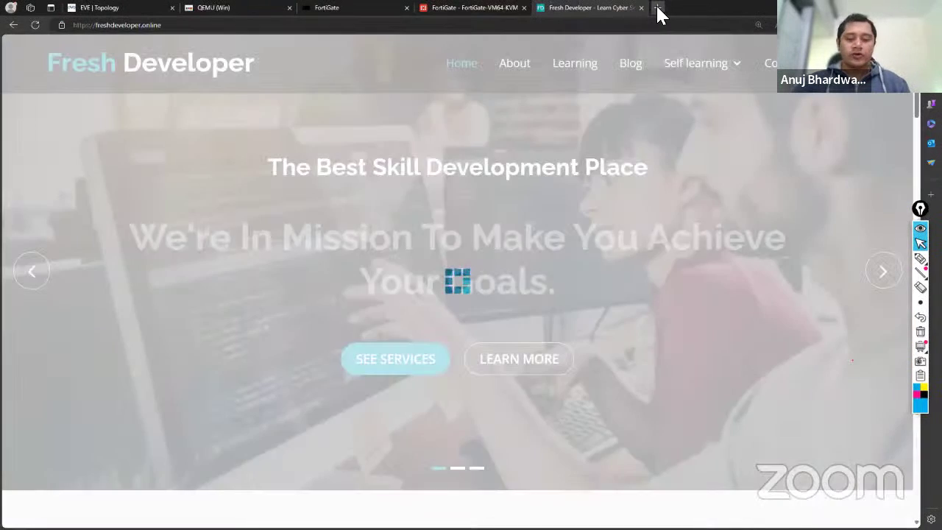
Load the YouTube home page in another new tab.
left_click(658, 12)
type("you")
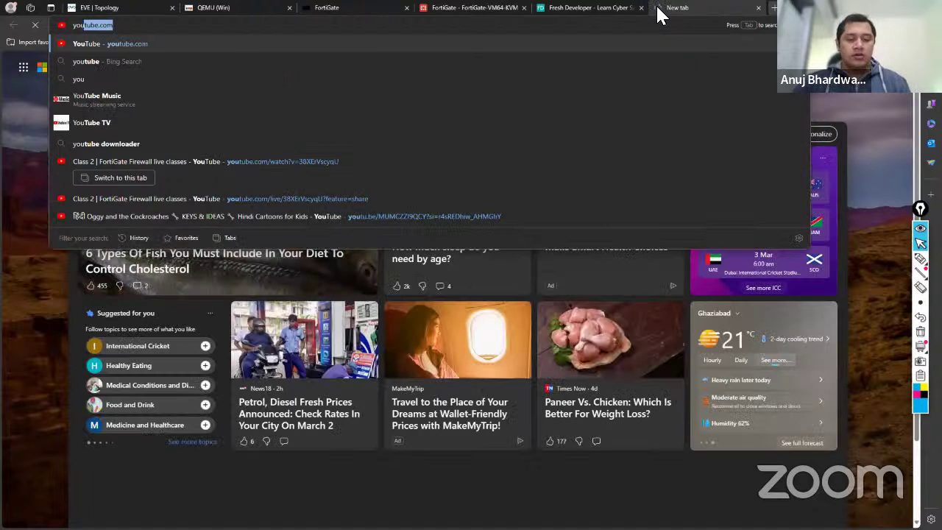
key("BackSpace")
key("BackSpace")
key("BackSpace")
key("BackSpace")
type("stu")
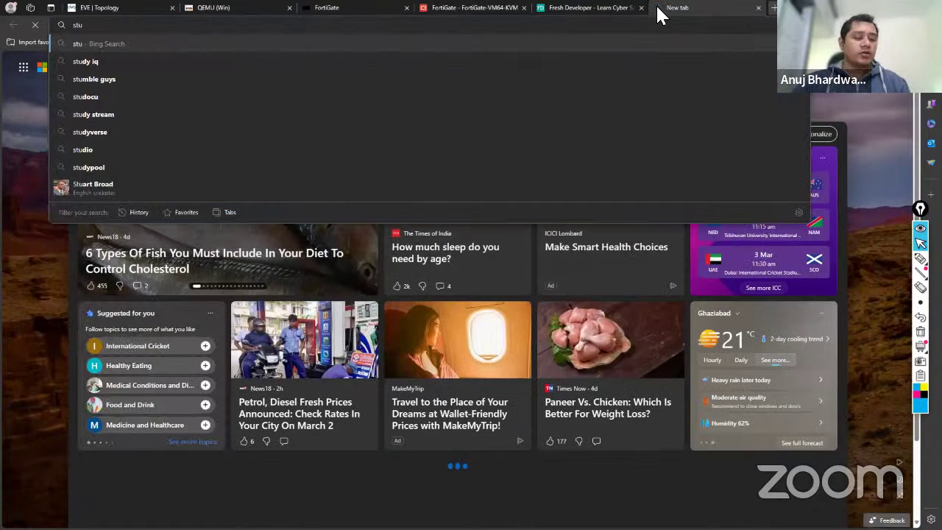
key("BackSpace")
key("BackSpace")
key("BackSpace")
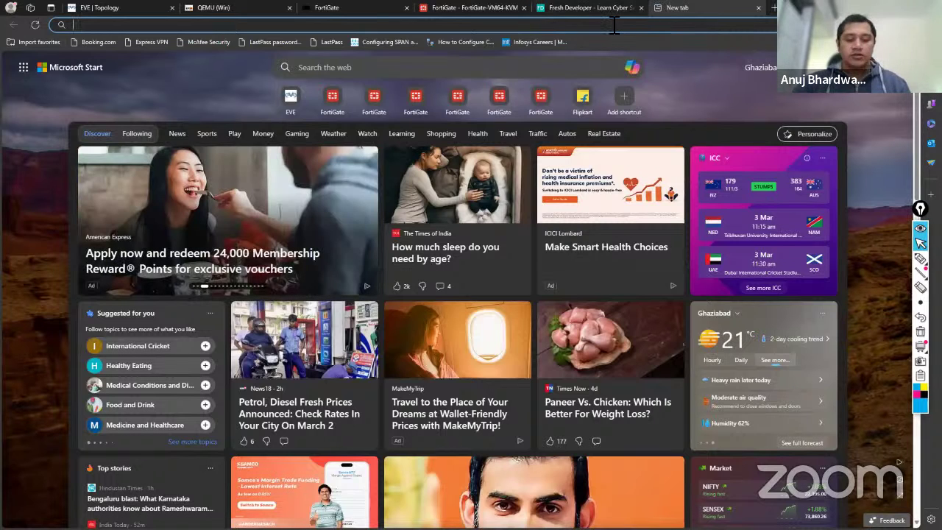
type("you")
key("Return")
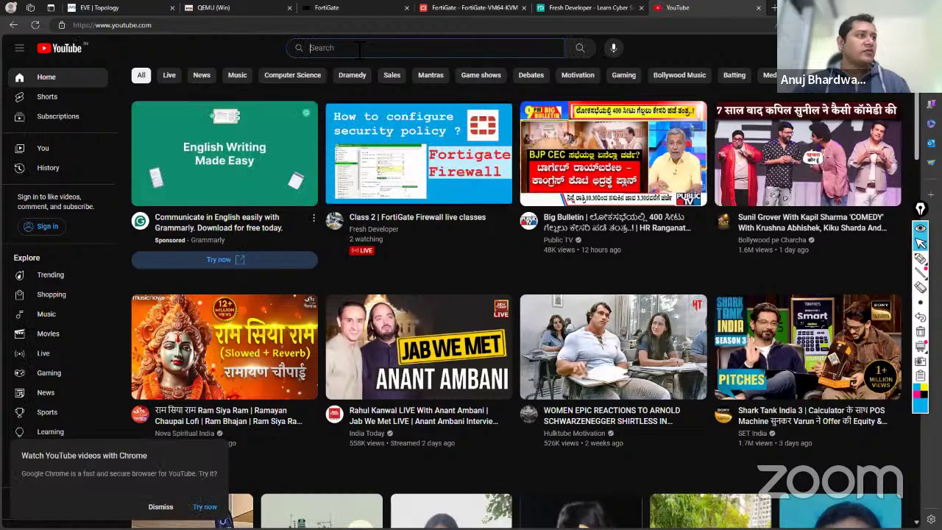
Search YouTube for 'Fresh Developer' to list the channel and its FortiGate videos.
type("Fres")
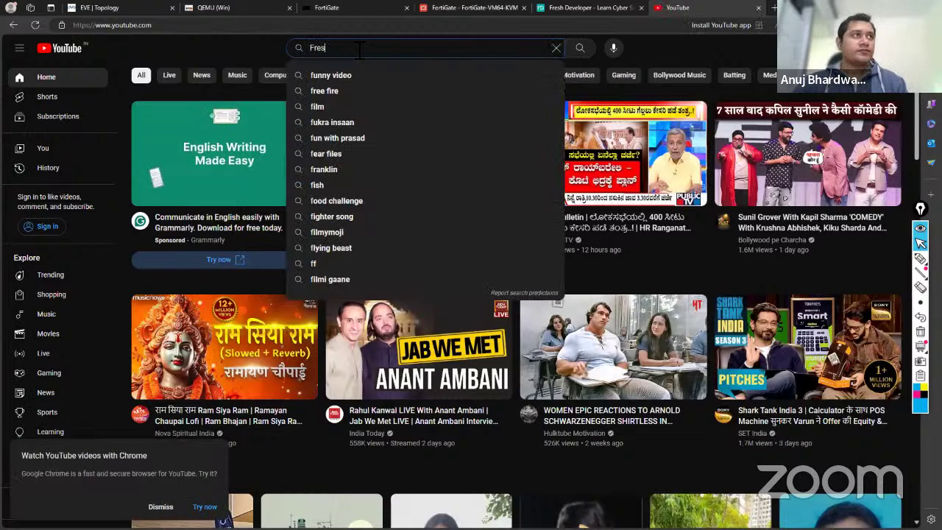
type("h")
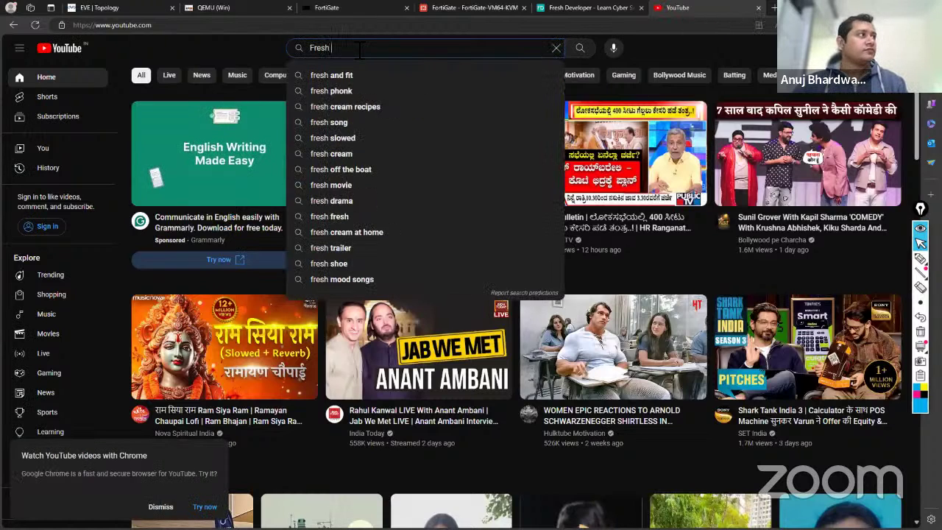
type(" Deve")
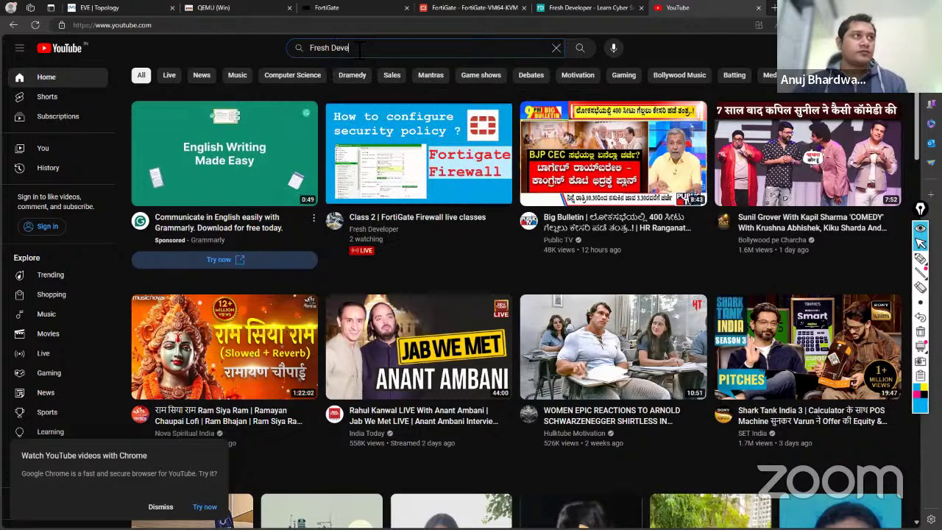
type("lope")
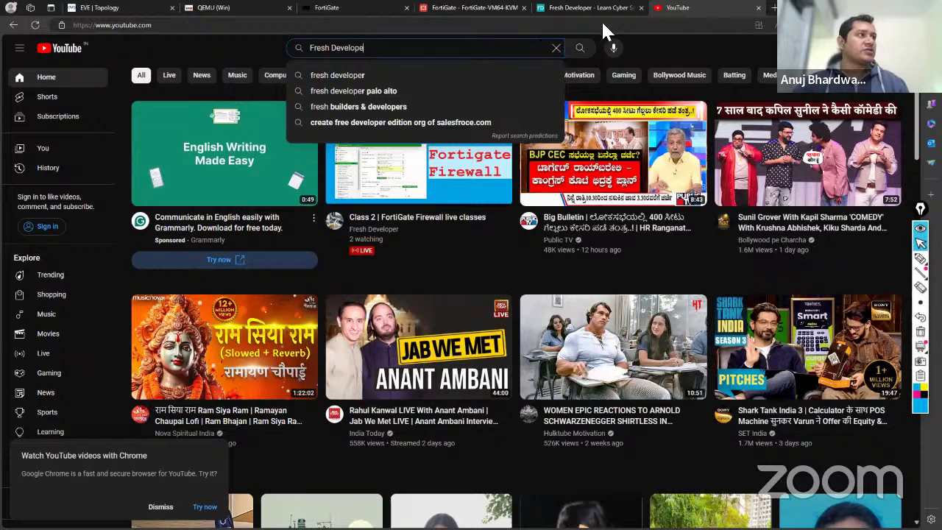
left_click(557, 48)
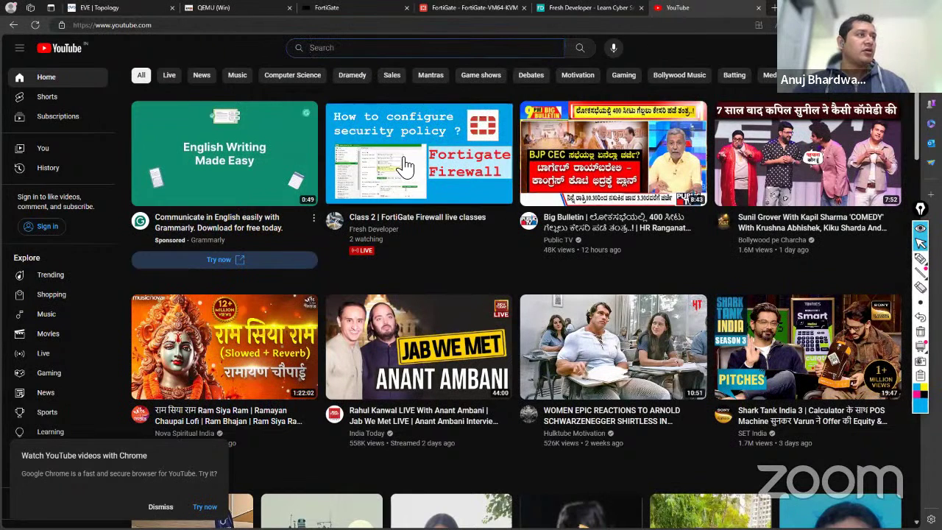
mouse_move(416, 177)
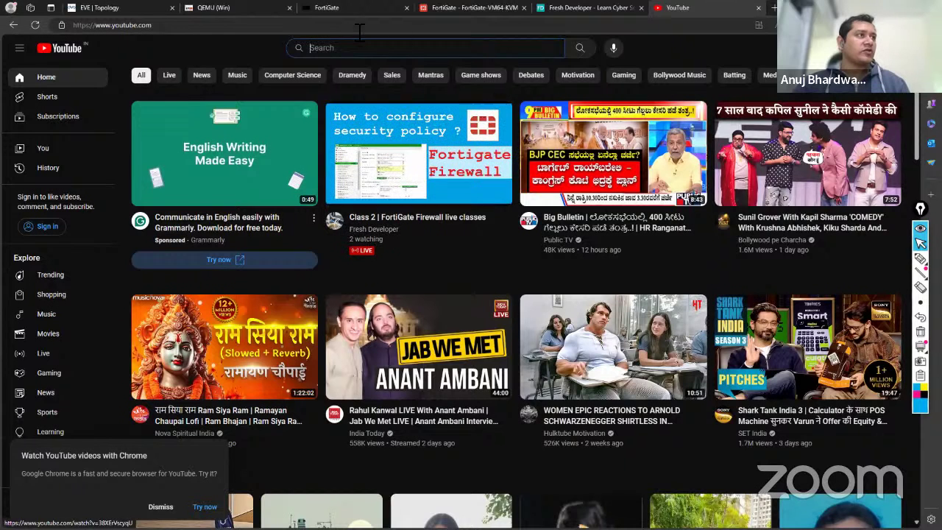
type("F")
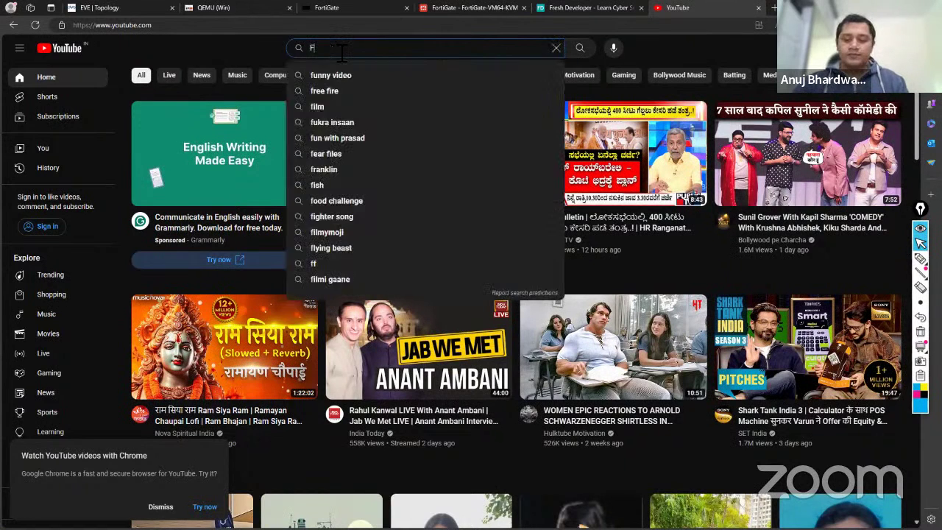
type("resh Developer")
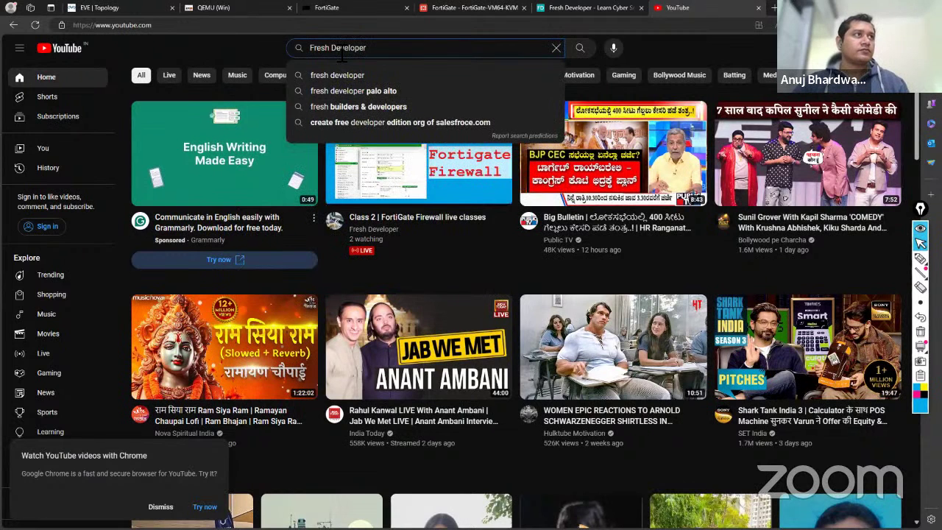
key("Return")
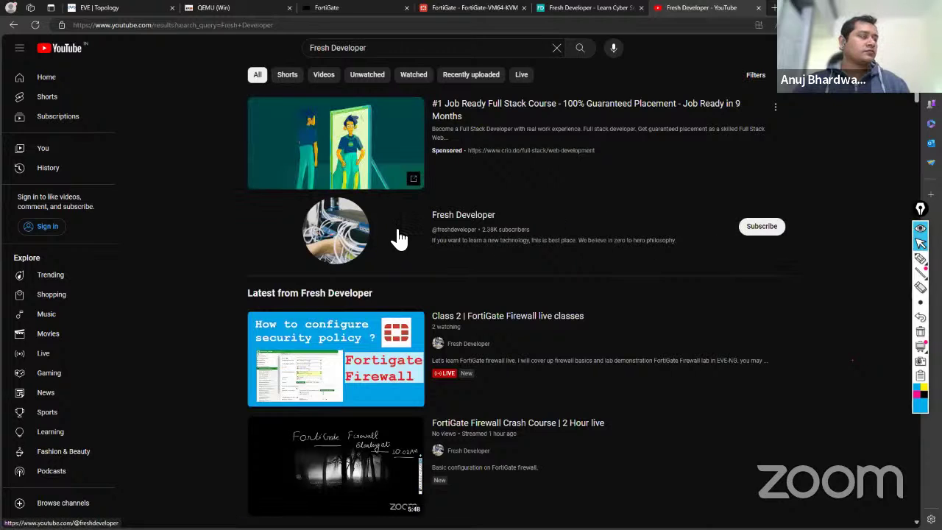
Open the Fresh Developer channel page and scroll through its recent videos.
left_click(468, 222)
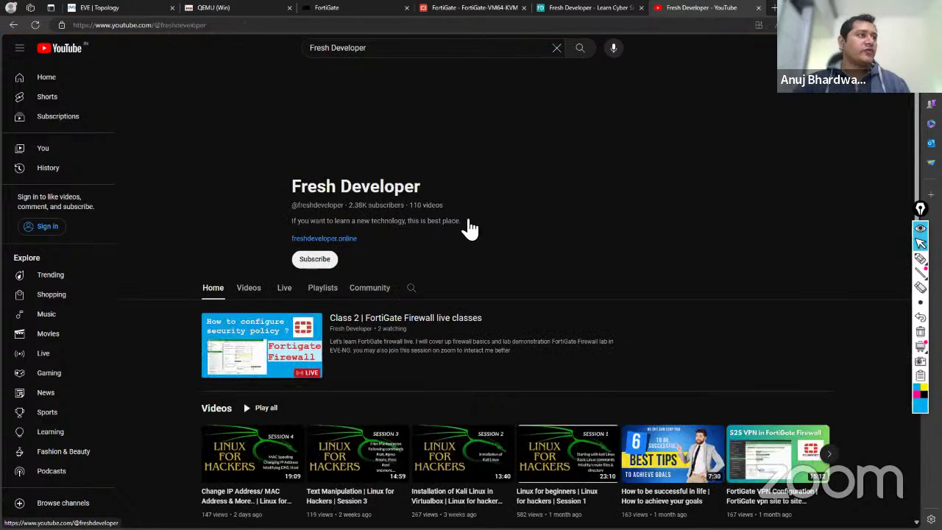
scroll(309, 289, "down", 3)
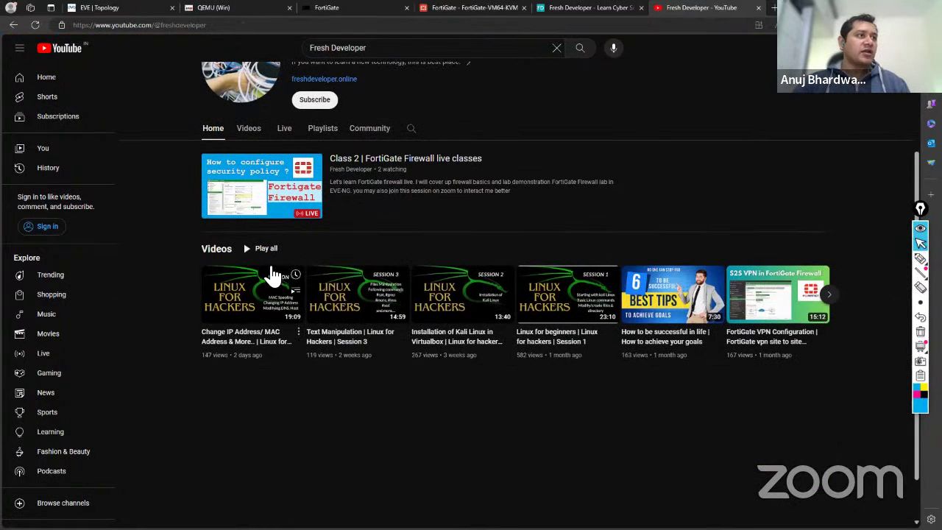
scroll(272, 272, "up", 2)
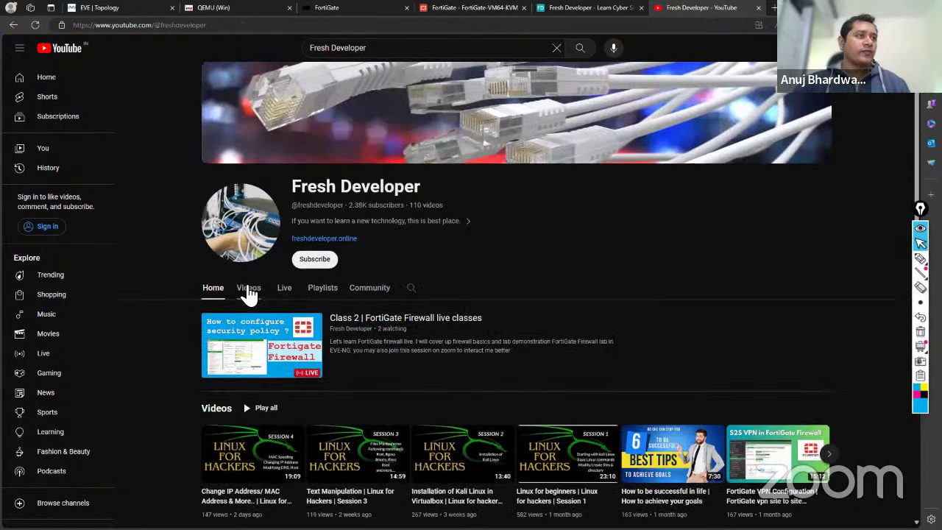
scroll(349, 323, "down", 3)
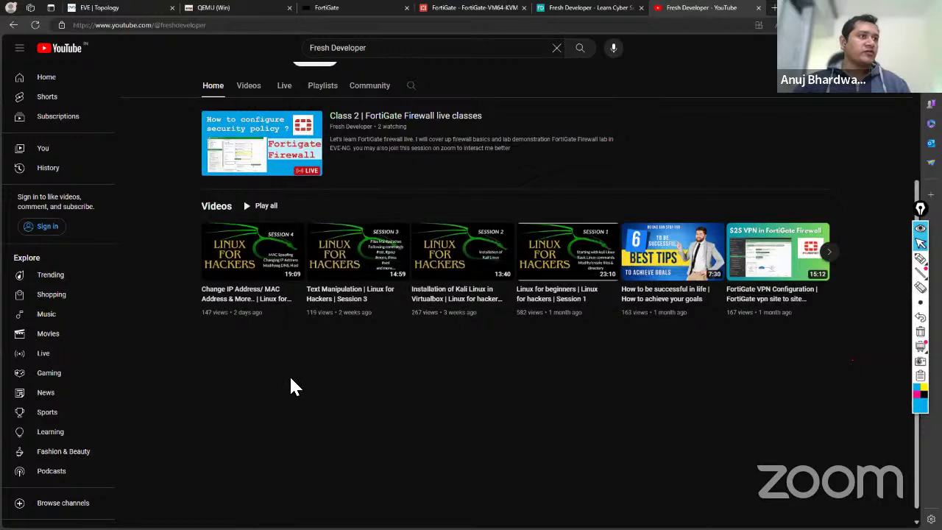
scroll(292, 385, "up", 2)
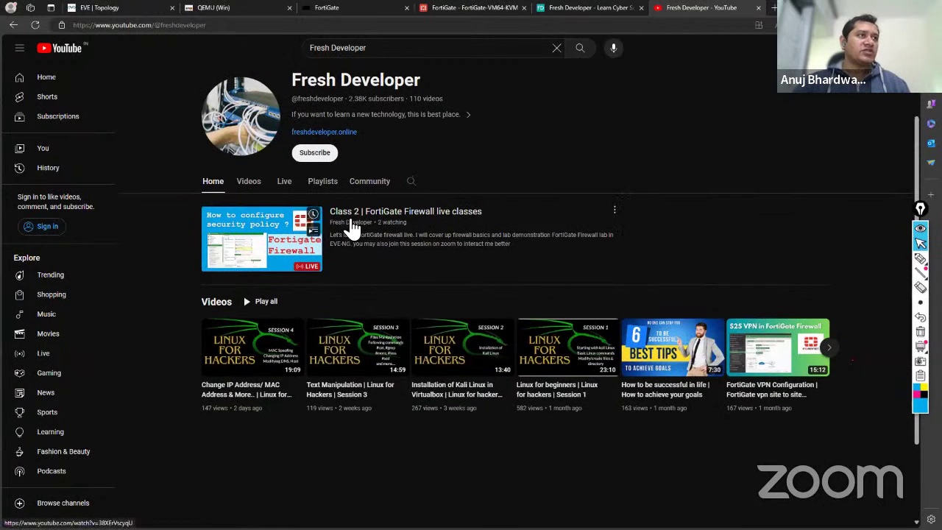
Play the live FortiGate class in the mini player, then close it and clear the queue.
left_click(313, 229)
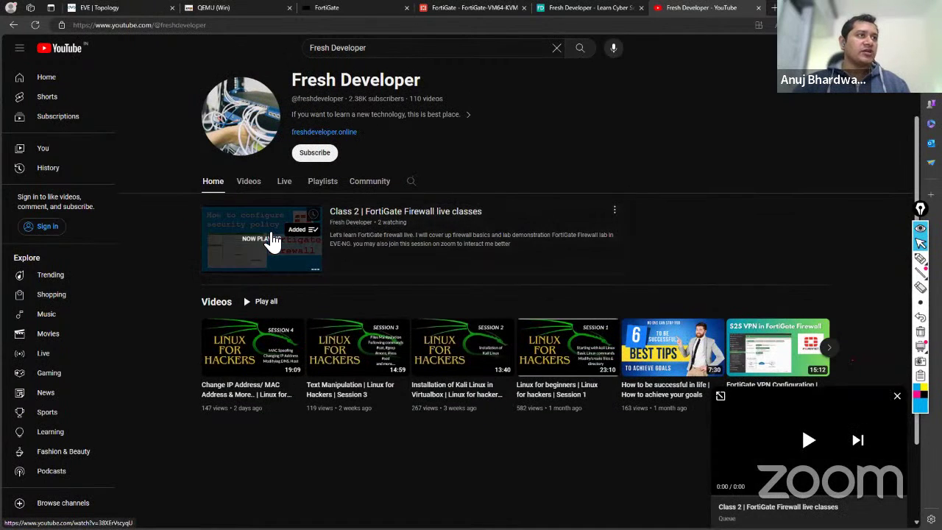
left_click(809, 440)
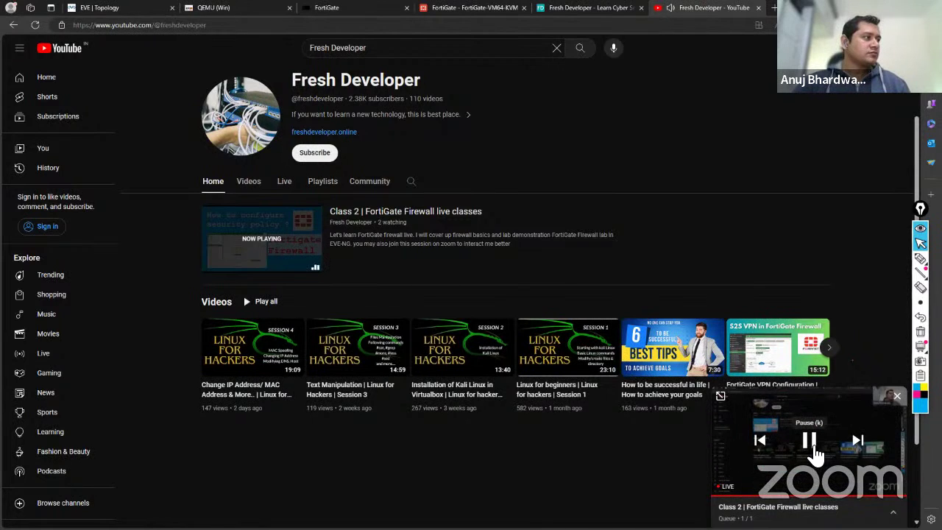
left_click(899, 399)
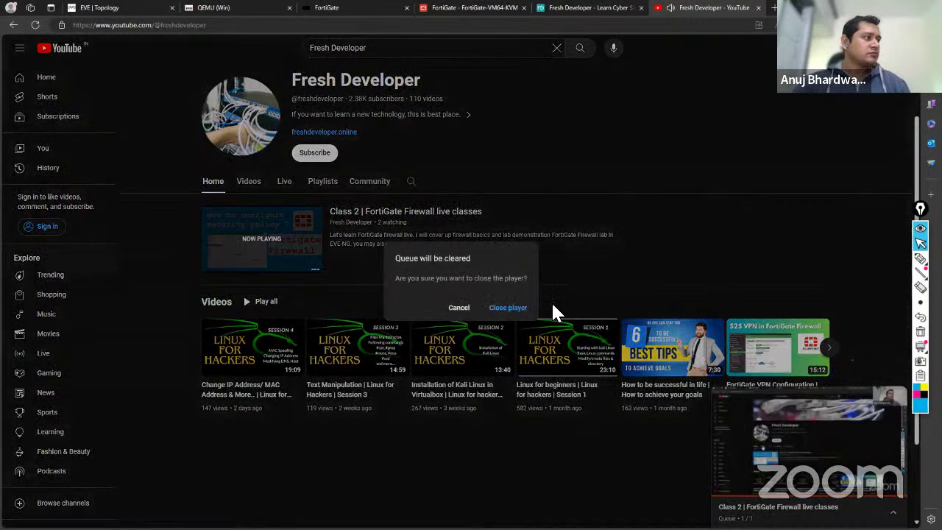
left_click(507, 311)
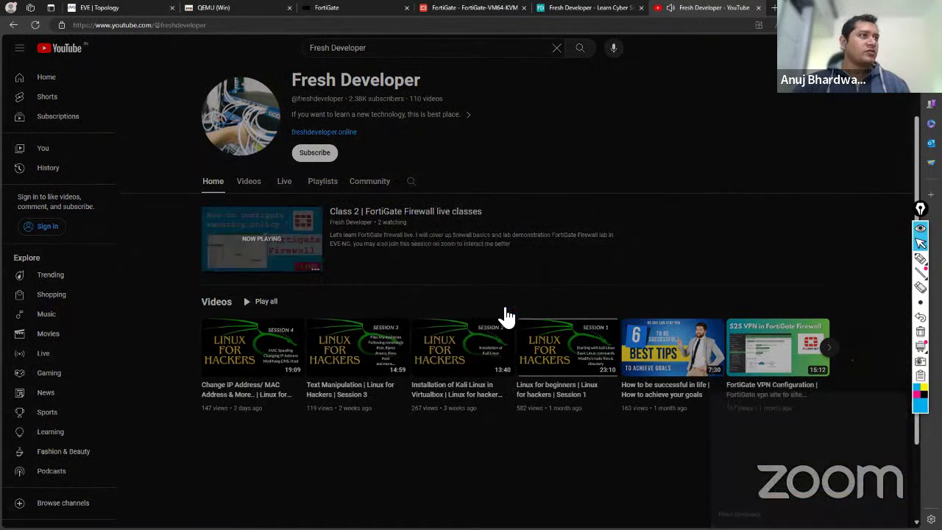
left_click(642, 29)
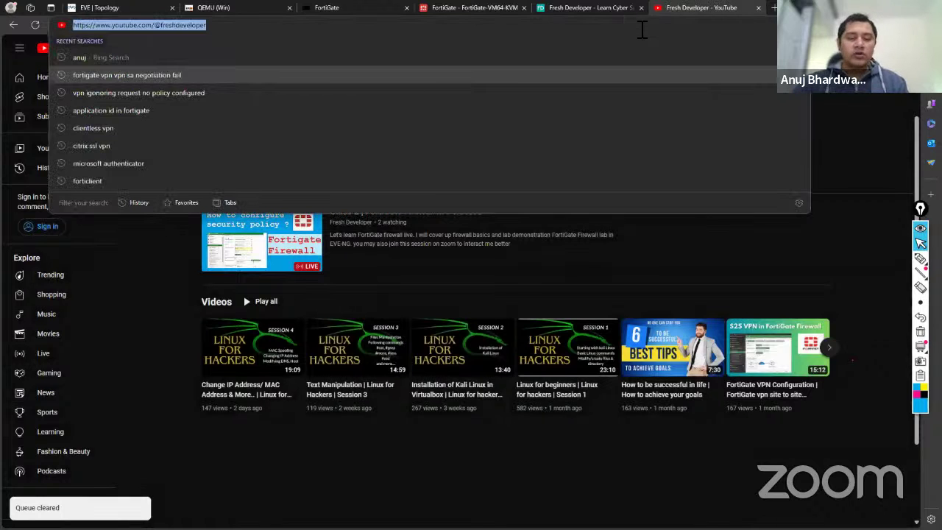
Load freshdeveloper.online and scroll down to the 'What Do You Want To Learn ?' course cards.
type("fresh")
key("Return")
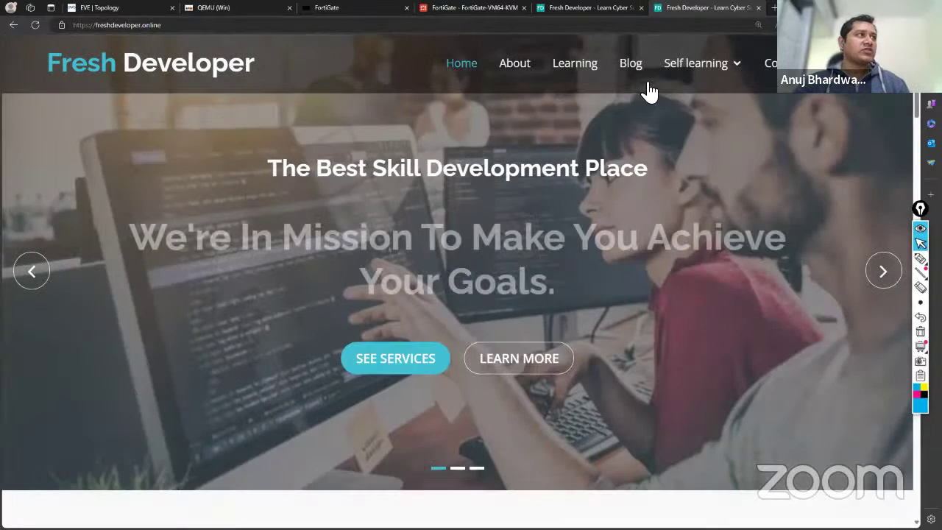
mouse_move(690, 70)
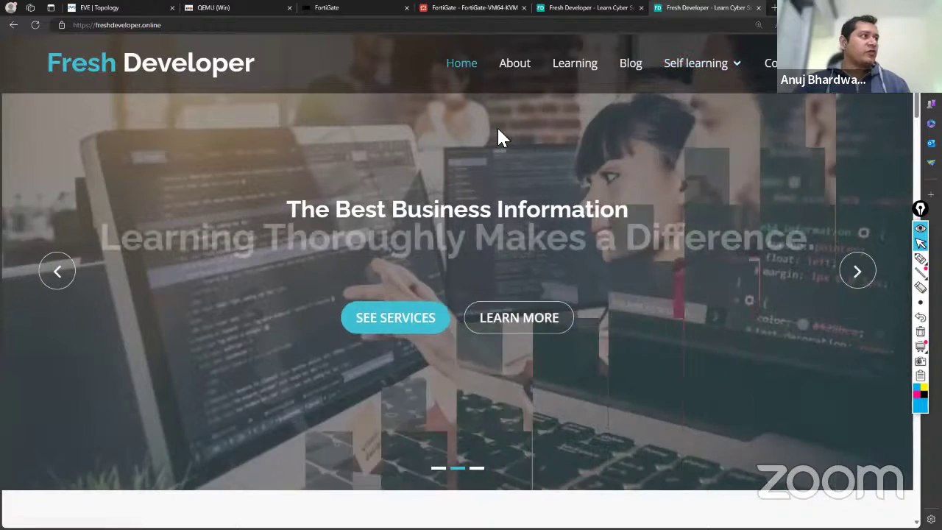
scroll(499, 136, "down", 10)
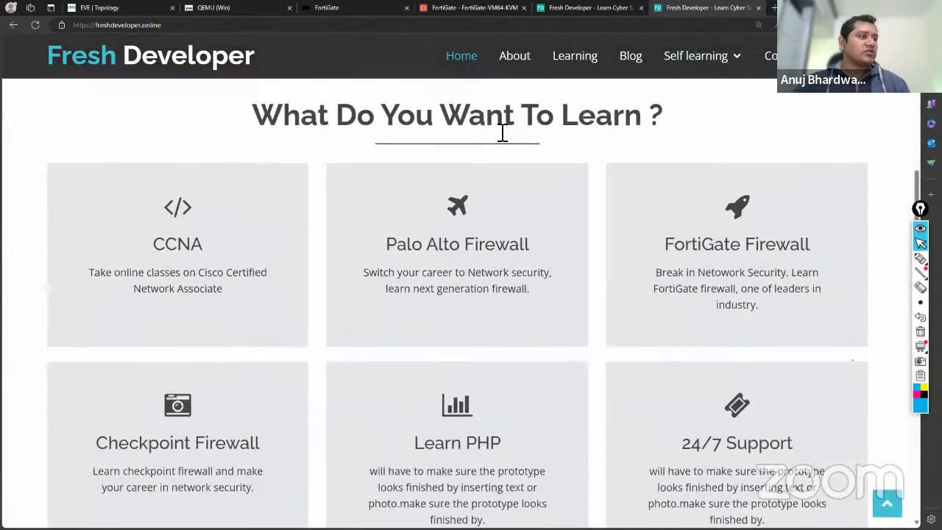
scroll(503, 131, "down", 1)
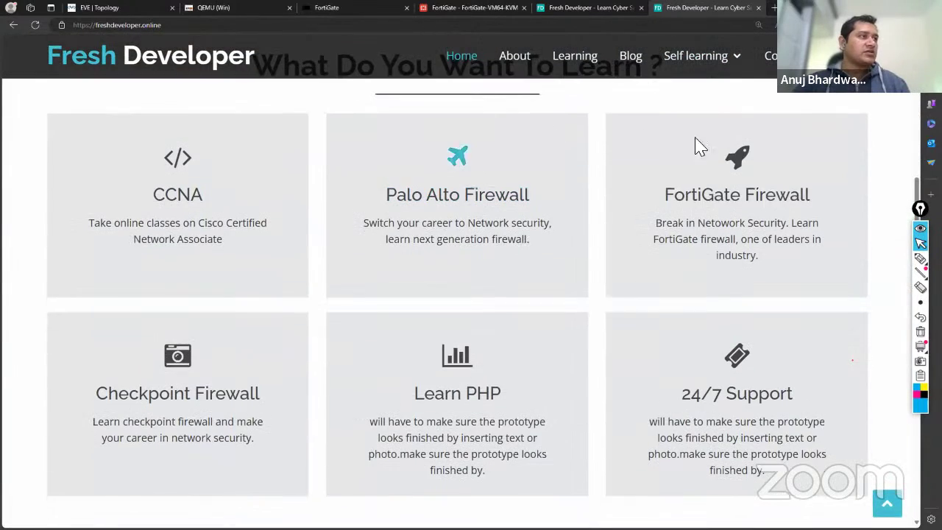
Open the FortiGate Firewall course and scroll its six-topic curriculum to the ₹4998 enrollment offer.
left_click(737, 169)
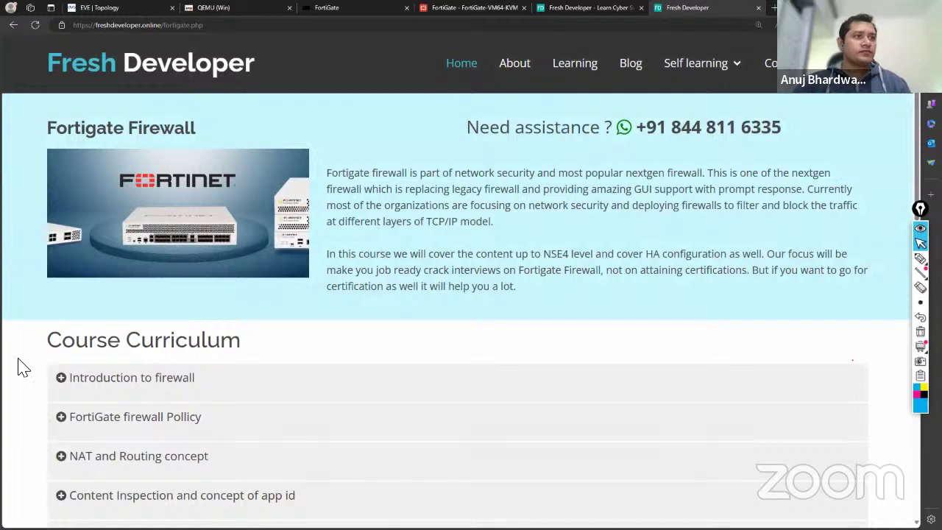
scroll(21, 366, "down", 2)
scroll(20, 366, "down", 3)
scroll(18, 368, "up", 3)
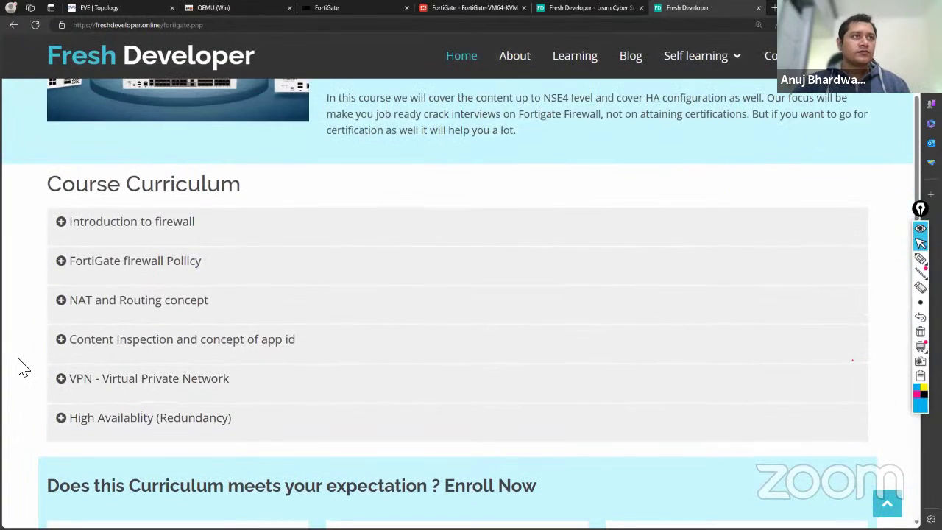
scroll(38, 381, "up", 2)
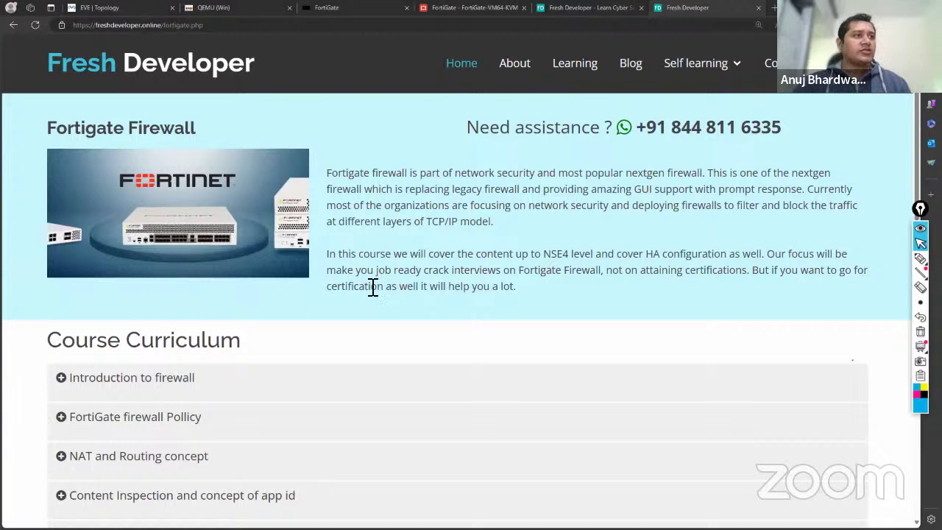
scroll(373, 288, "down", 2)
scroll(373, 287, "down", 1)
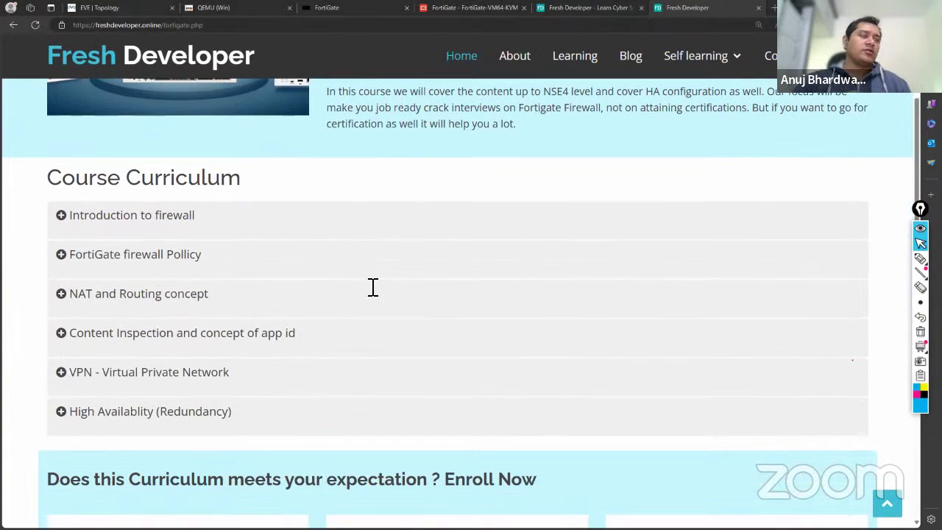
scroll(372, 287, "down", 3)
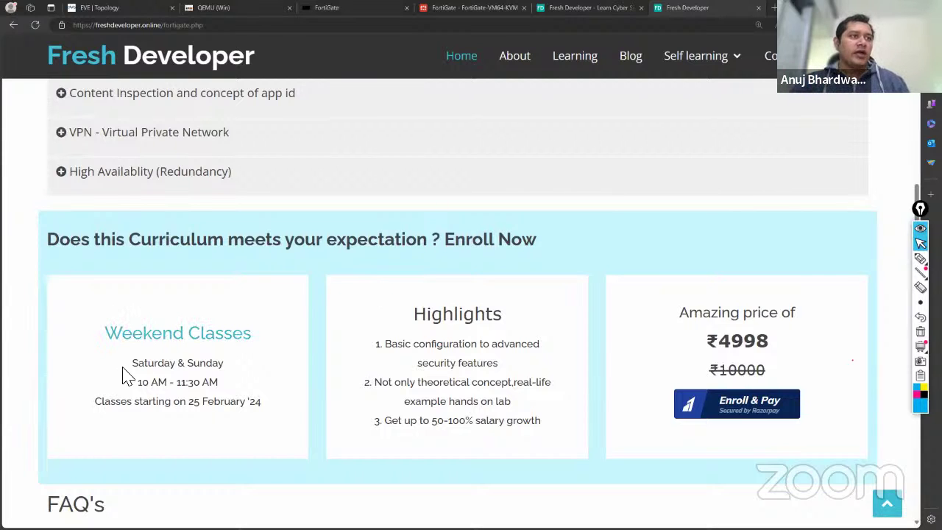
left_click_drag(131, 371, 226, 371)
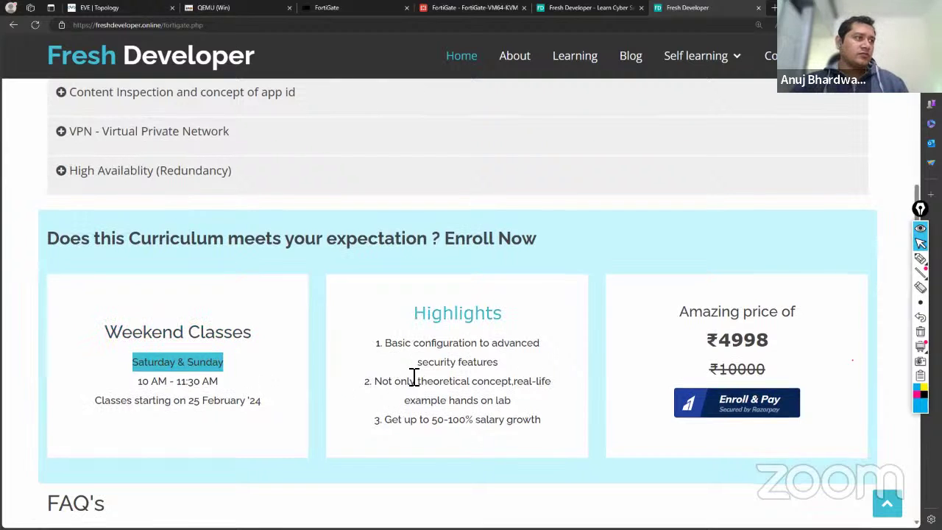
scroll(415, 377, "down", 1)
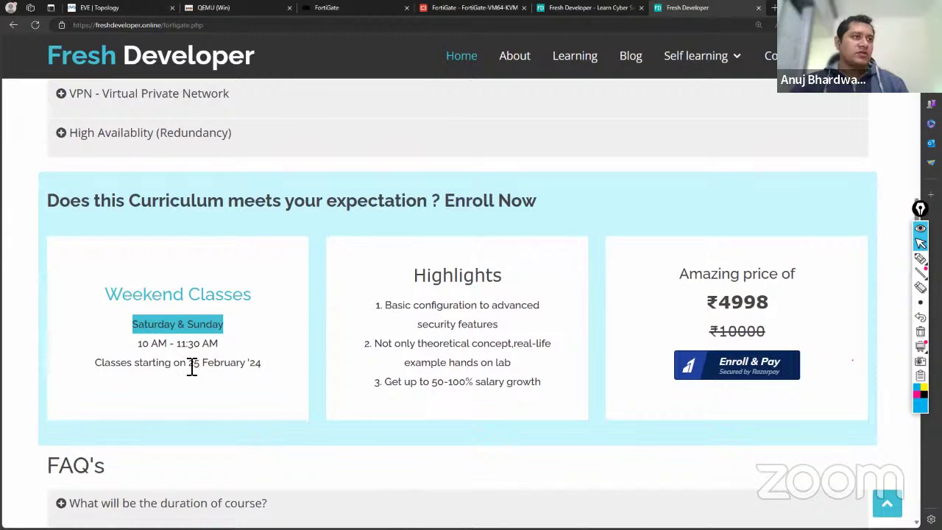
left_click_drag(190, 363, 260, 378)
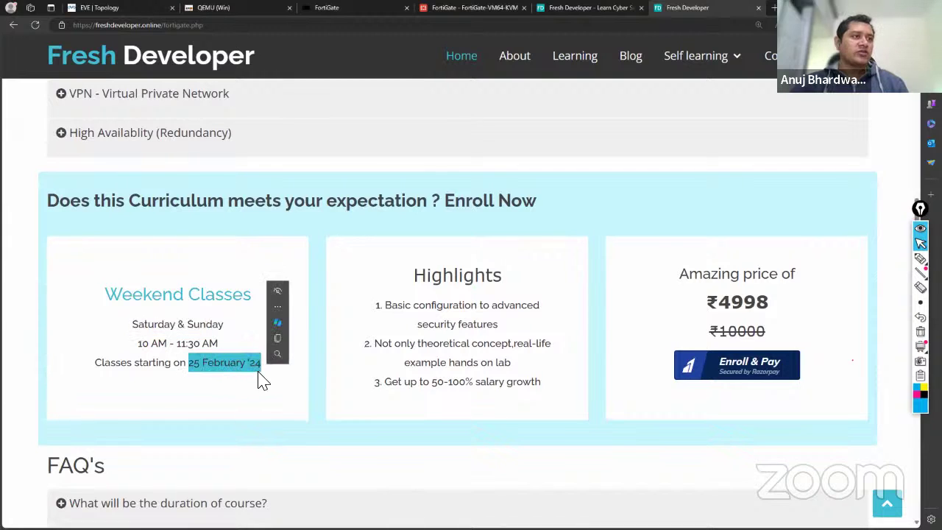
left_click(272, 390)
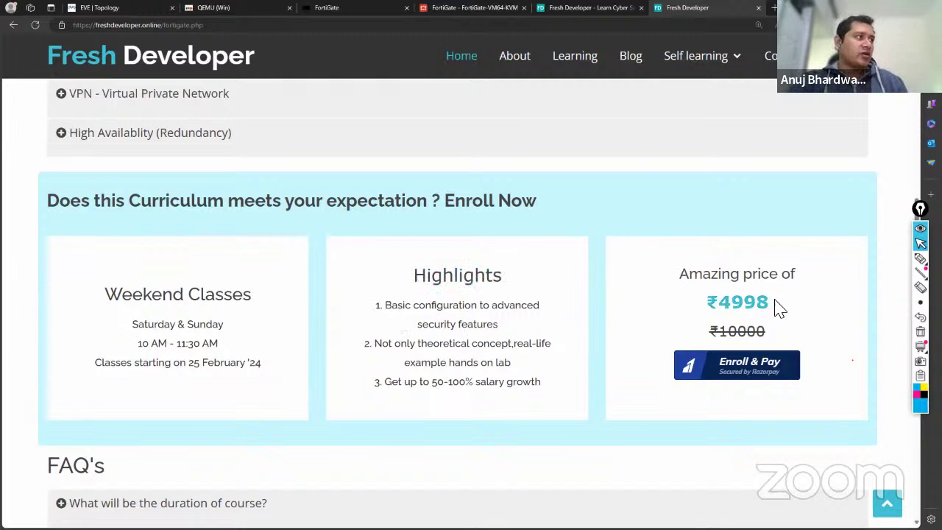
left_click_drag(777, 309, 710, 300)
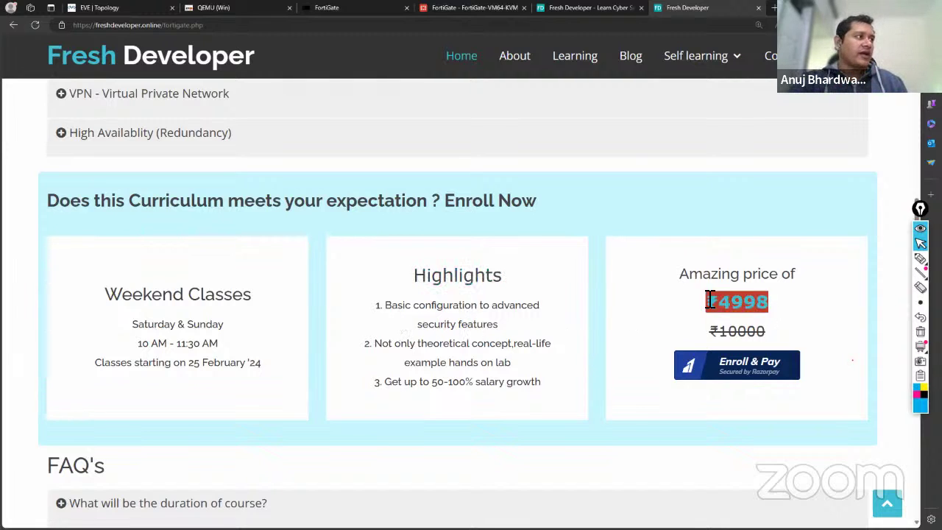
left_click(647, 282)
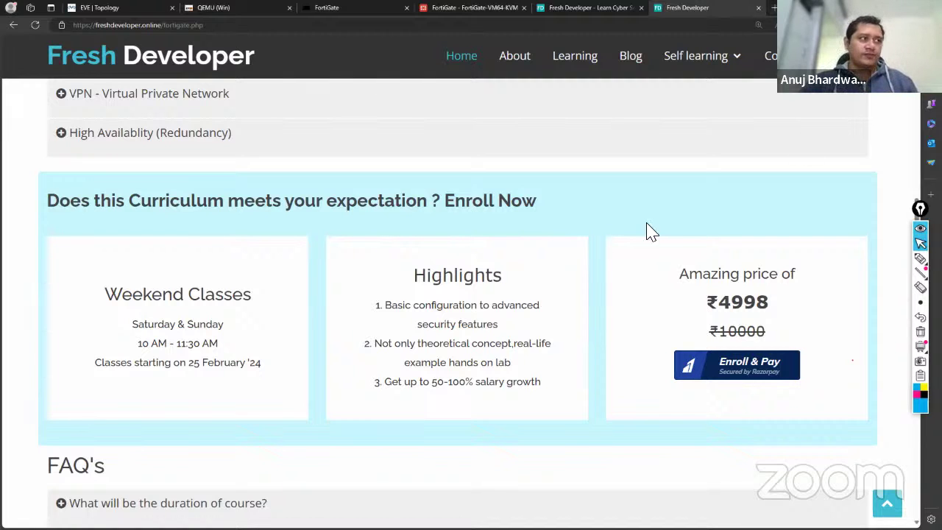
Preview the Introduction, Firewall Policy and NAT/Routing modules, then expand Content Inspection and App ID.
scroll(596, 322, "down", 1)
scroll(597, 322, "up", 4)
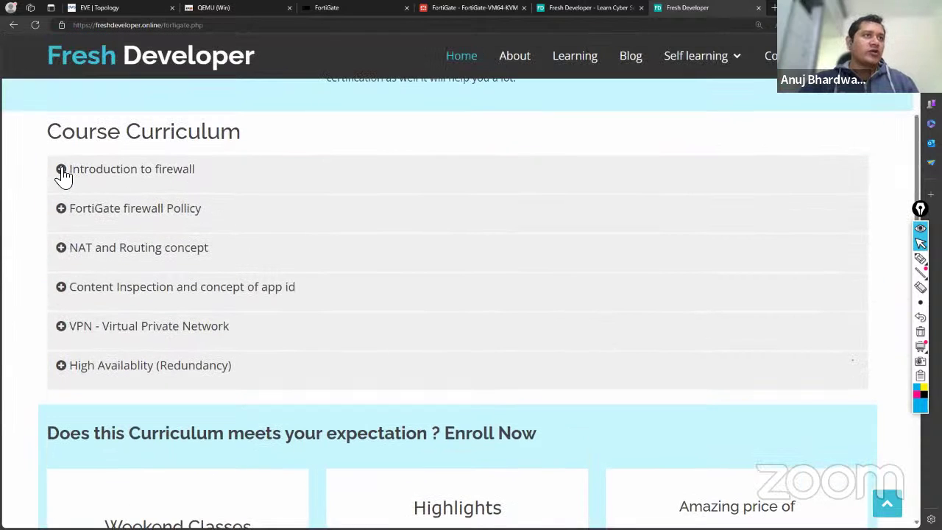
left_click(62, 170)
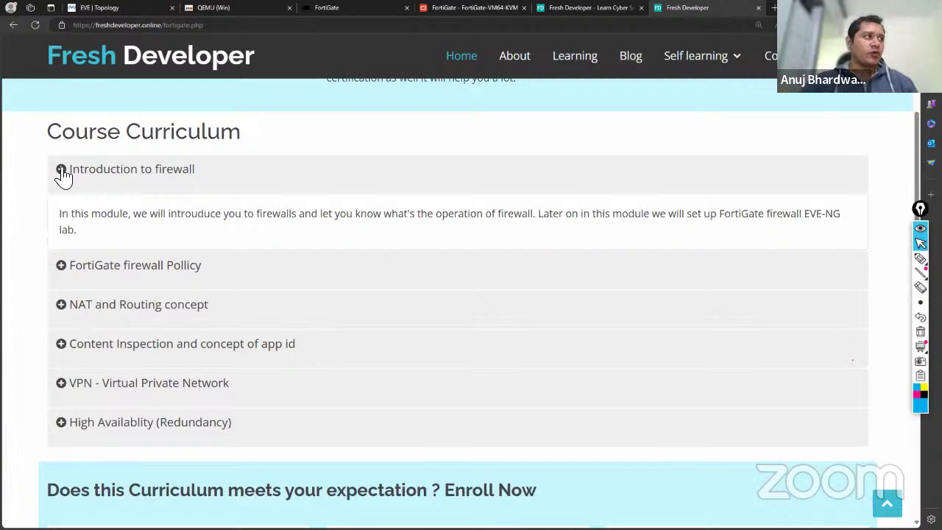
left_click(62, 170)
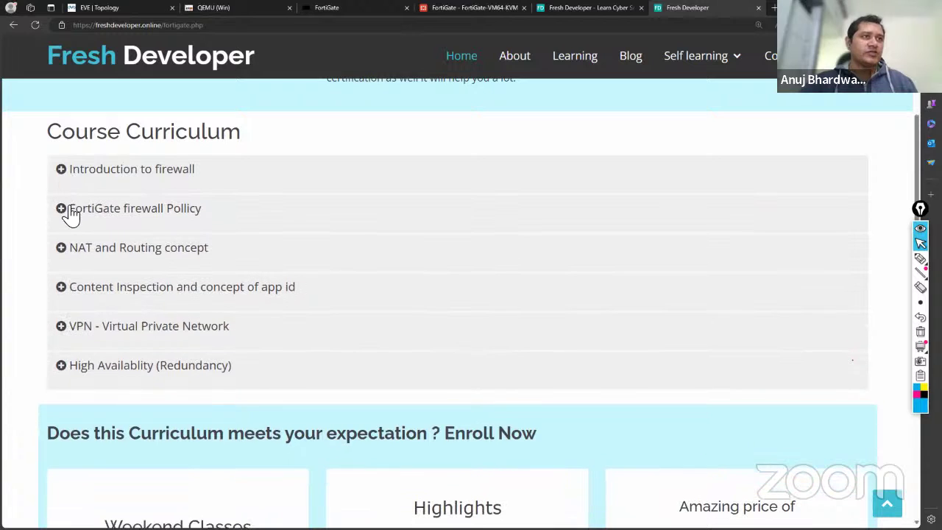
left_click(63, 212)
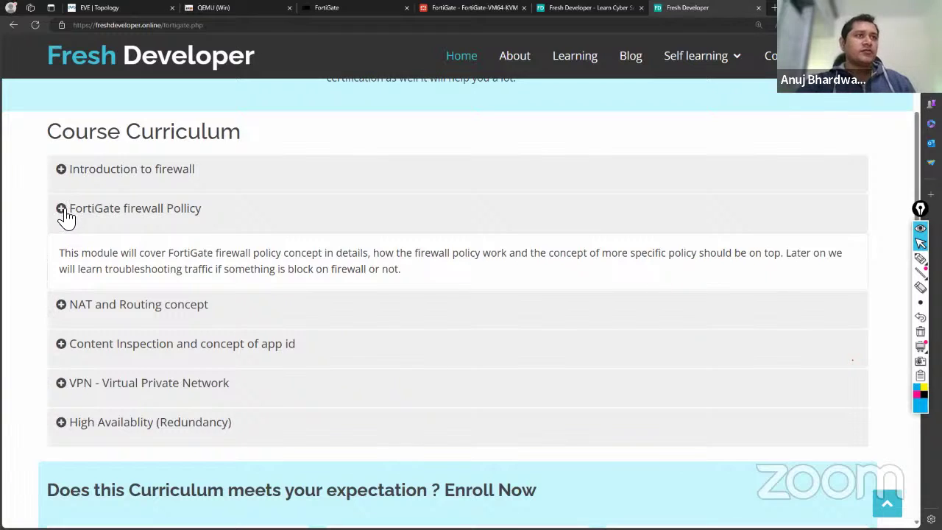
left_click(64, 214)
left_click(63, 250)
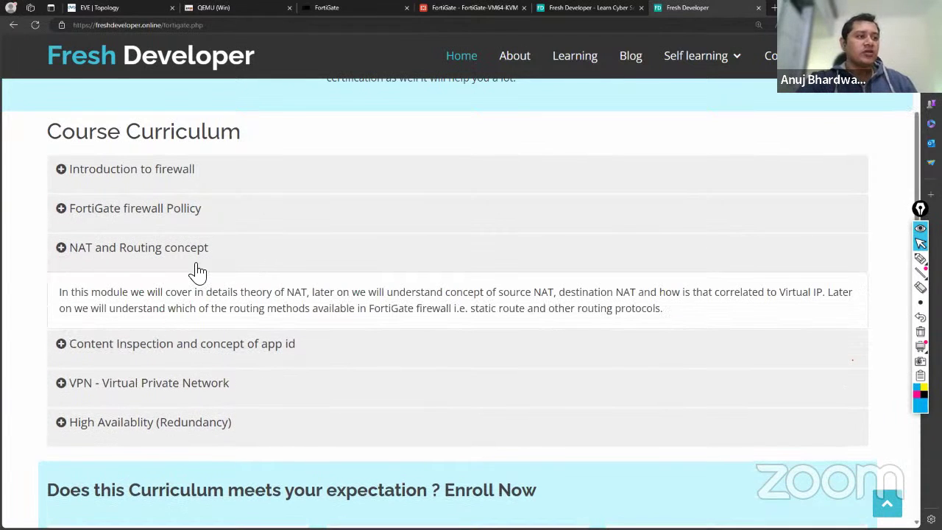
left_click(63, 252)
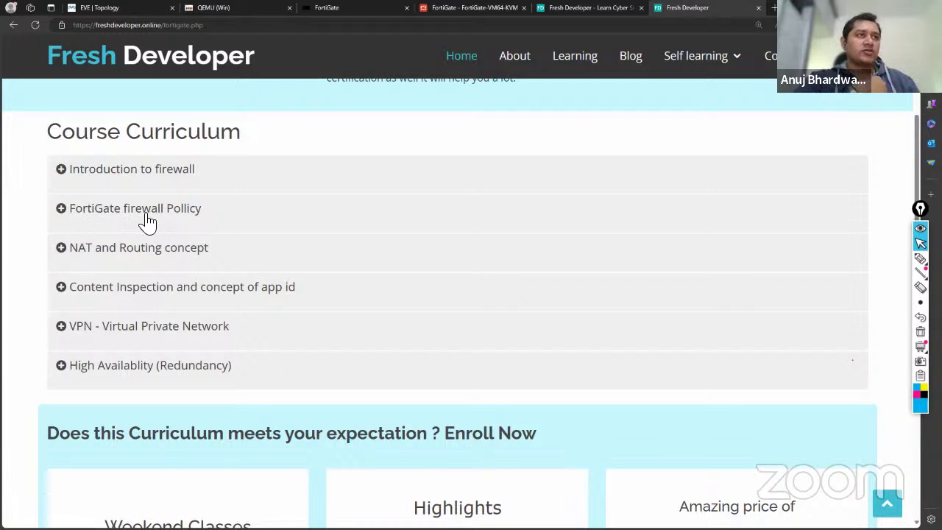
left_click(65, 254)
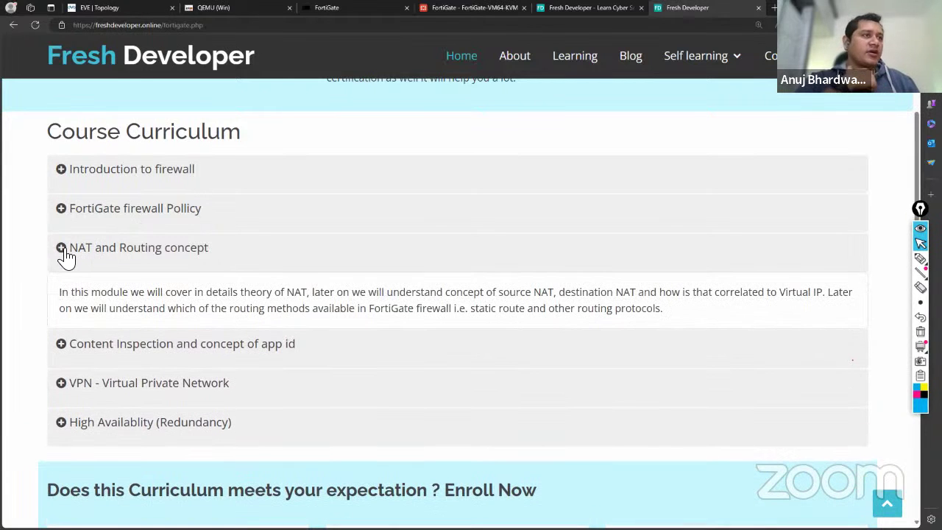
left_click(64, 254)
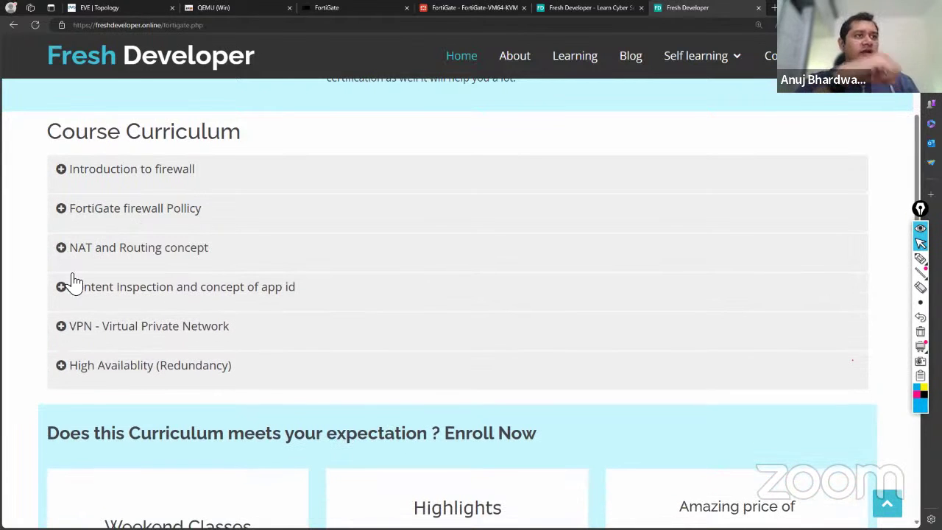
left_click(65, 295)
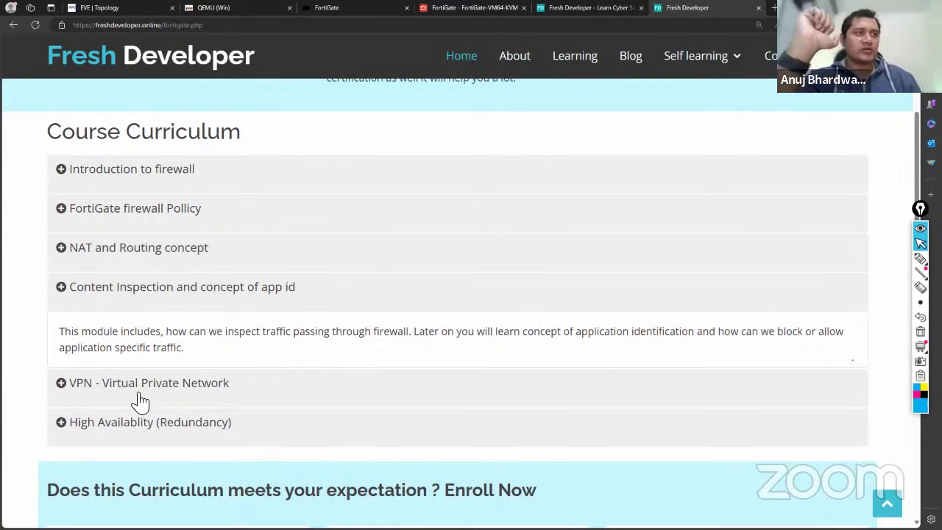
Expand the VPN and High Availability module descriptions and scroll to read them.
left_click(64, 391)
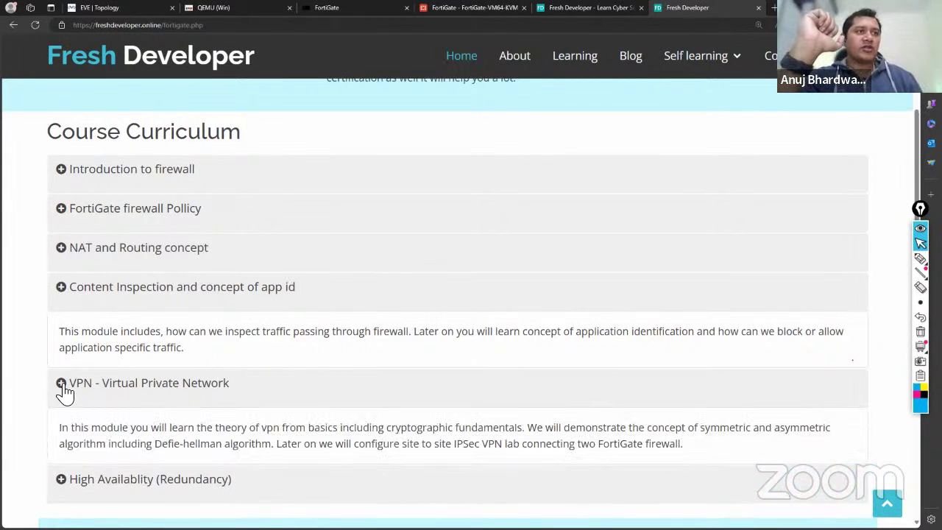
scroll(65, 390, "down", 1)
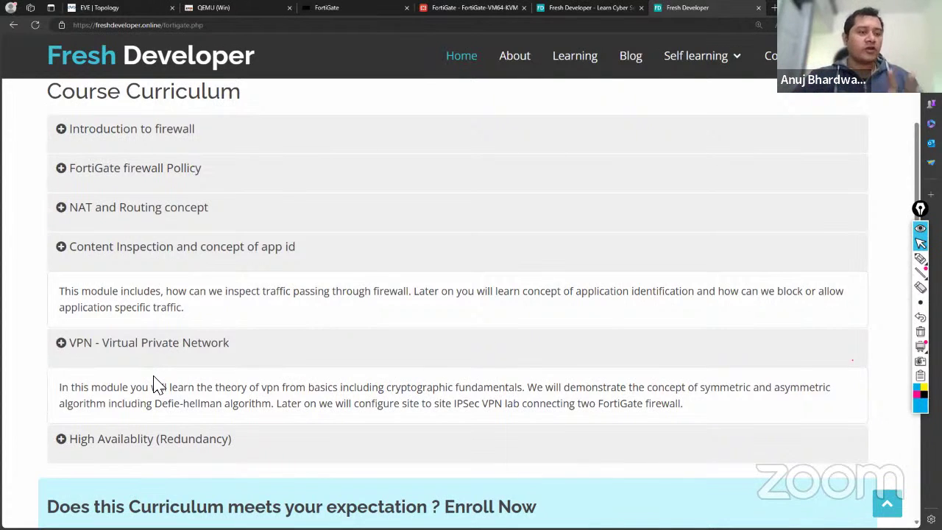
scroll(154, 386, "down", 1)
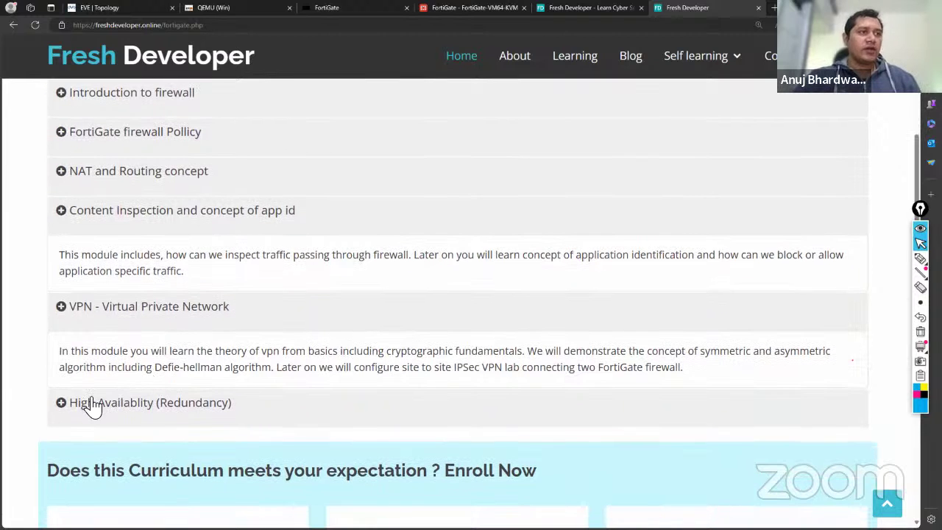
left_click(64, 405)
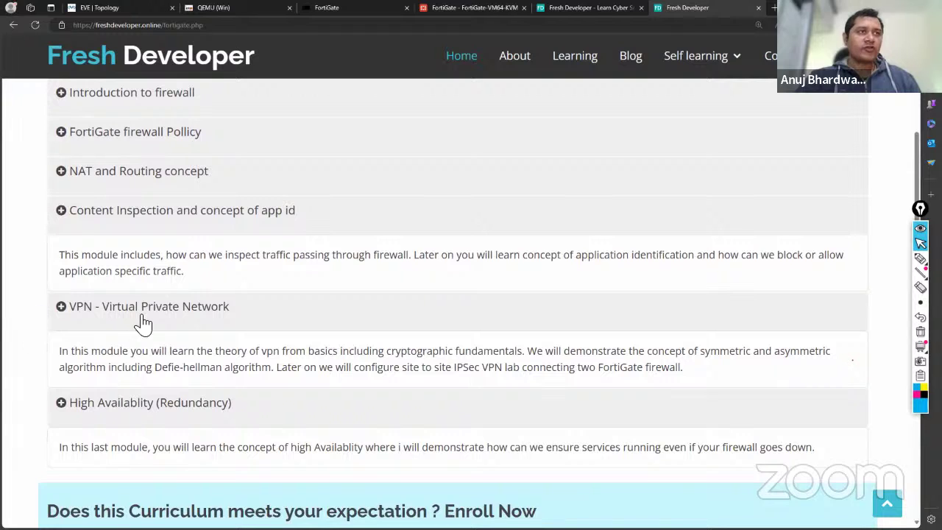
scroll(208, 340, "up", 1)
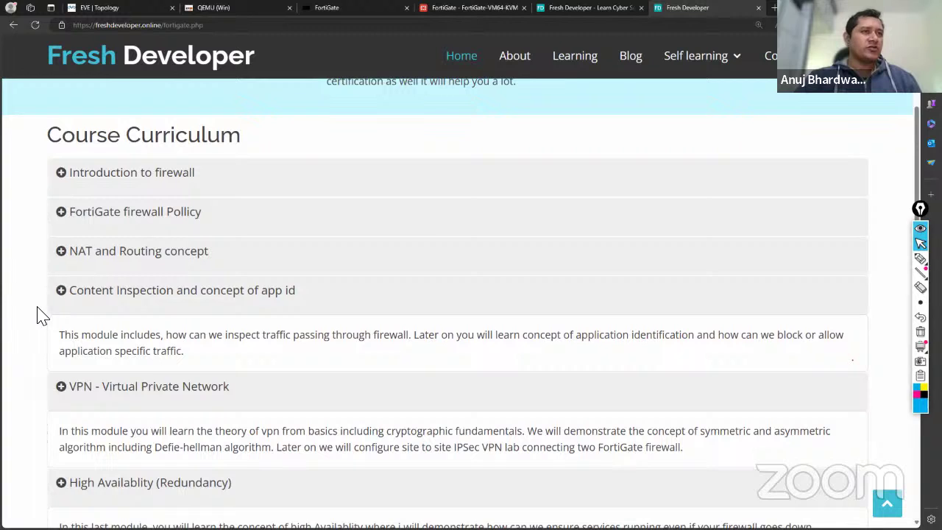
scroll(36, 311, "down", 2)
scroll(55, 232, "up", 1)
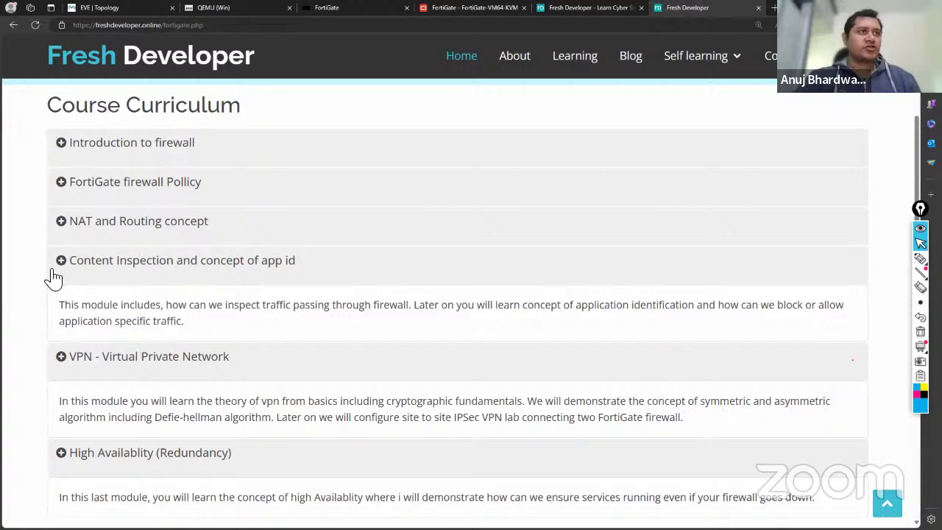
scroll(51, 227, "up", 1)
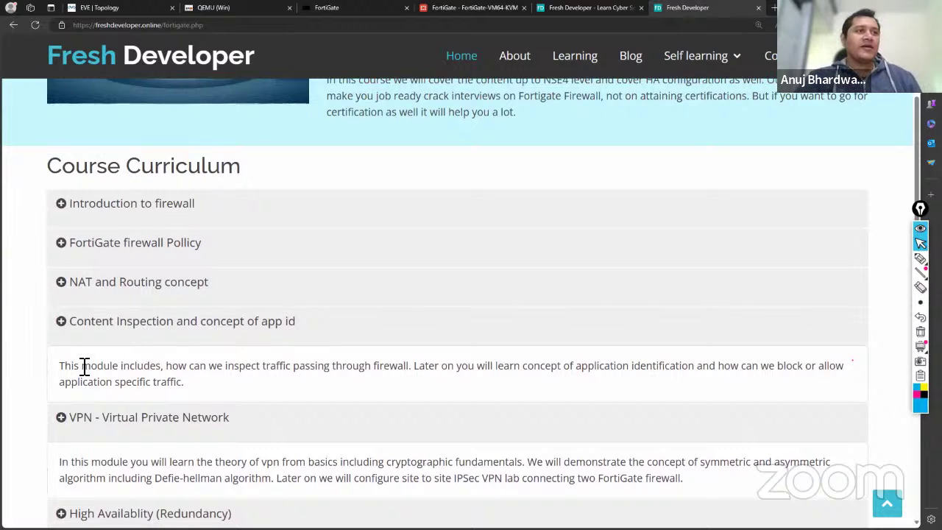
scroll(84, 367, "down", 1)
Scroll down to the Enroll Now section with weekend classes and the ₹4998 price, down from ₹10000.
scroll(84, 371, "down", 5)
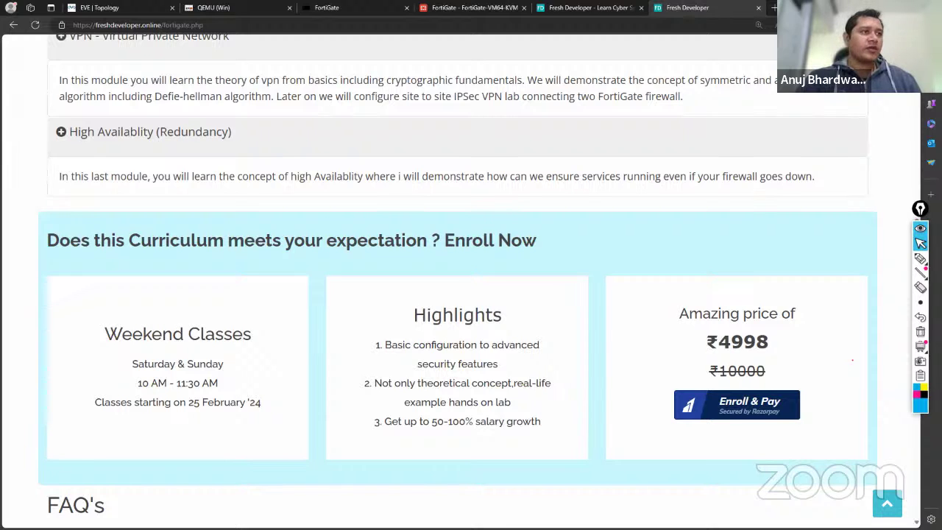
scroll(221, 406, "down", 1)
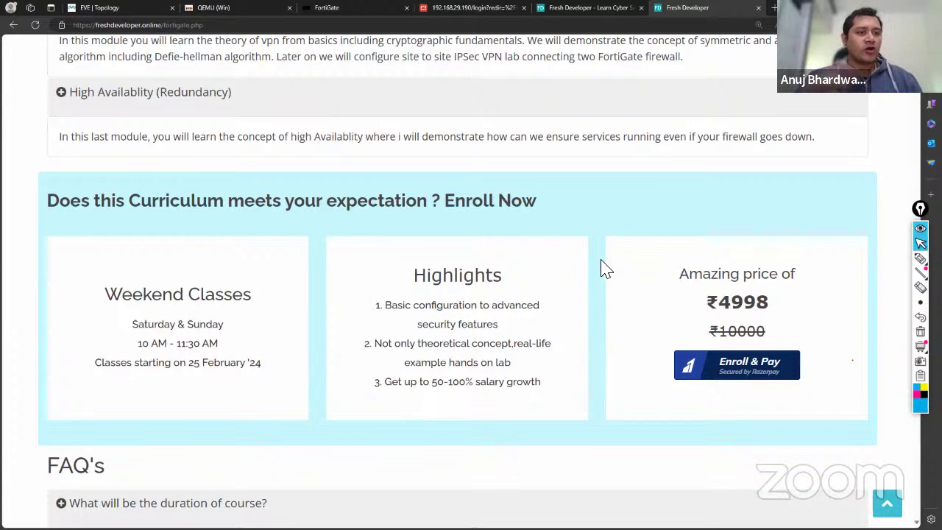
Load net.freshdeveloper.online/admin in a new tab.
left_click(774, 9)
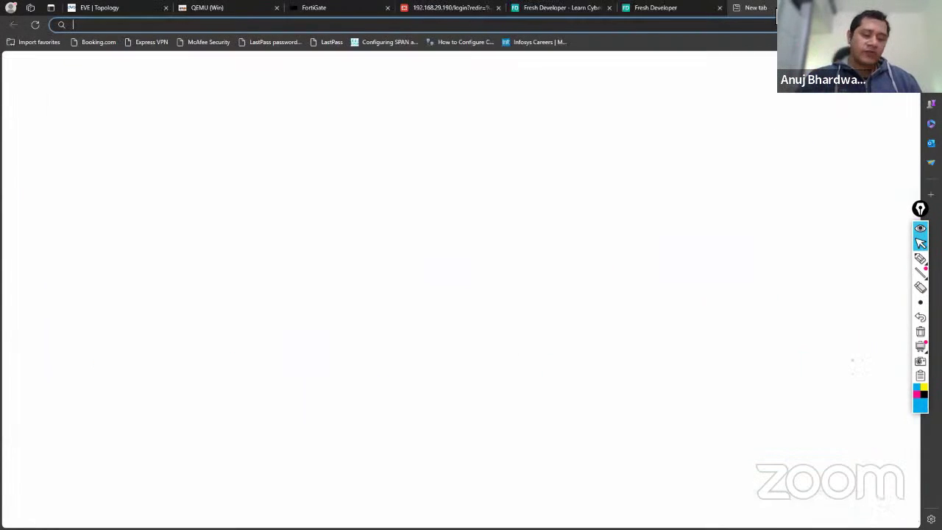
type("net.freshdeveloper.online/admin")
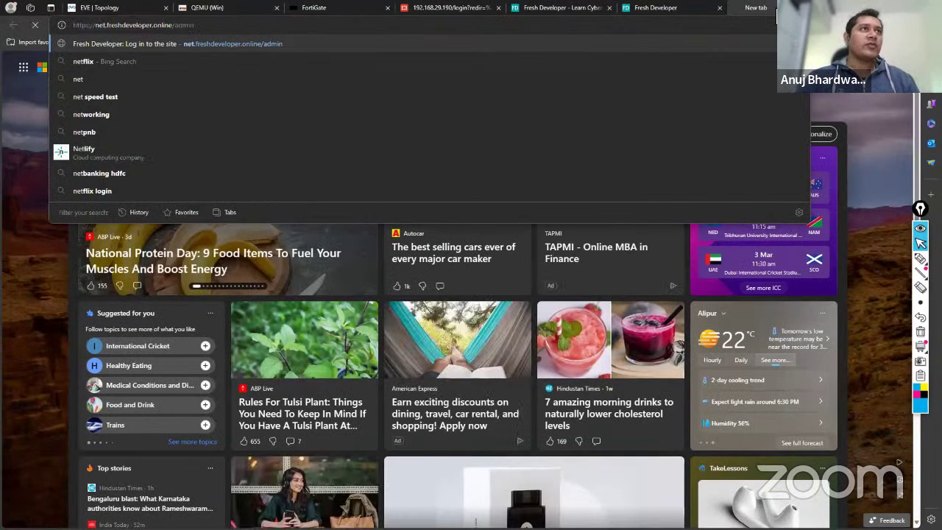
key("Return")
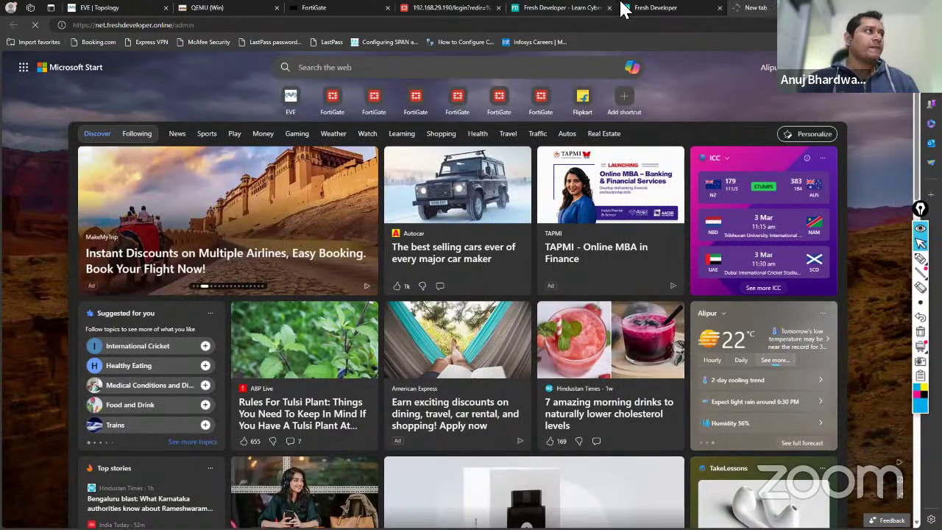
left_click(657, 9)
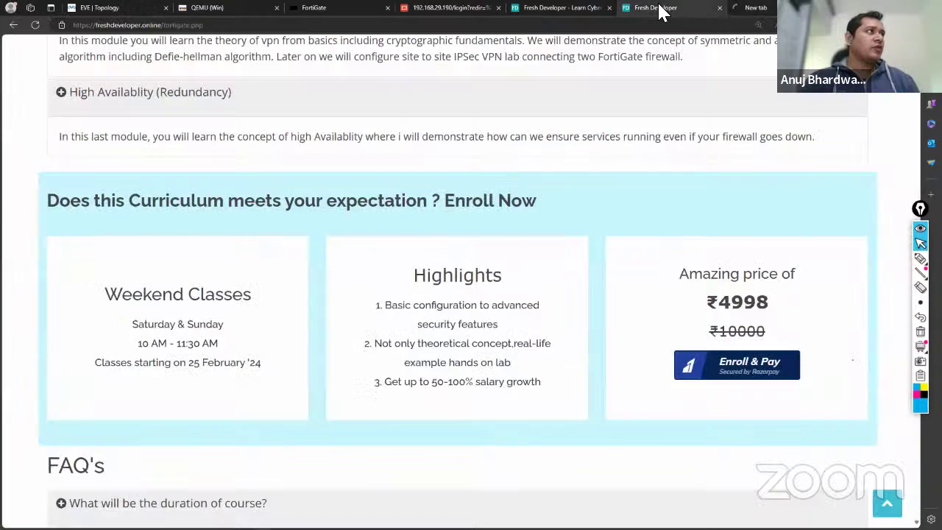
left_click(765, 9)
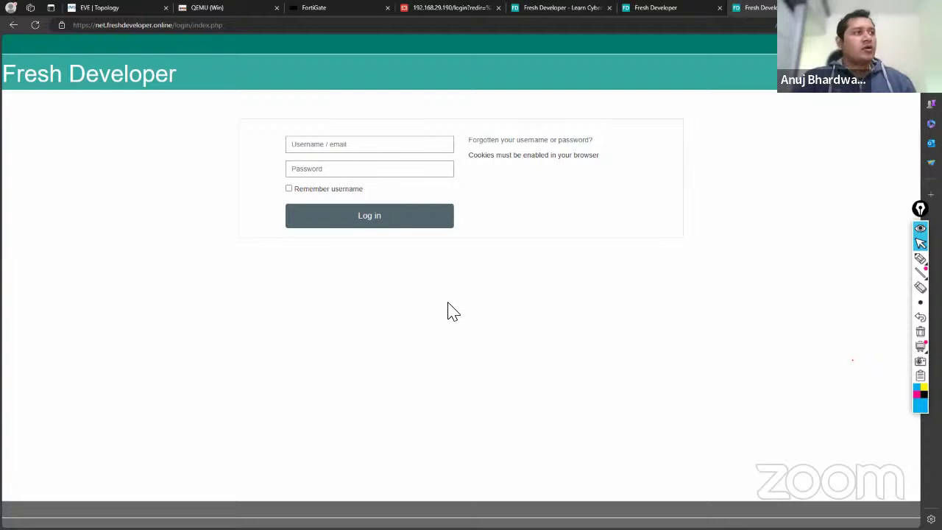
View the LMS login form, leaving the username field empty after dismissing saved e-mail suggestions.
scroll(448, 311, "down", 1)
scroll(449, 311, "up", 1)
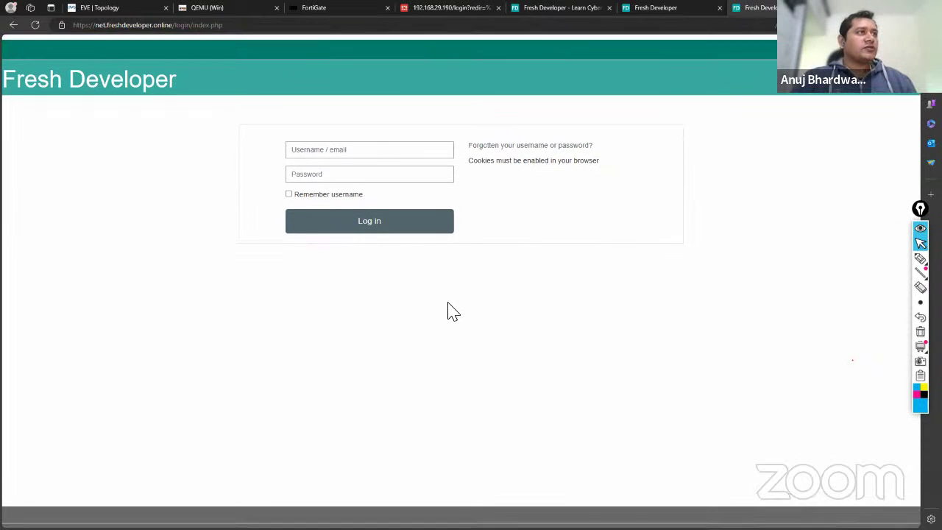
left_click(314, 145)
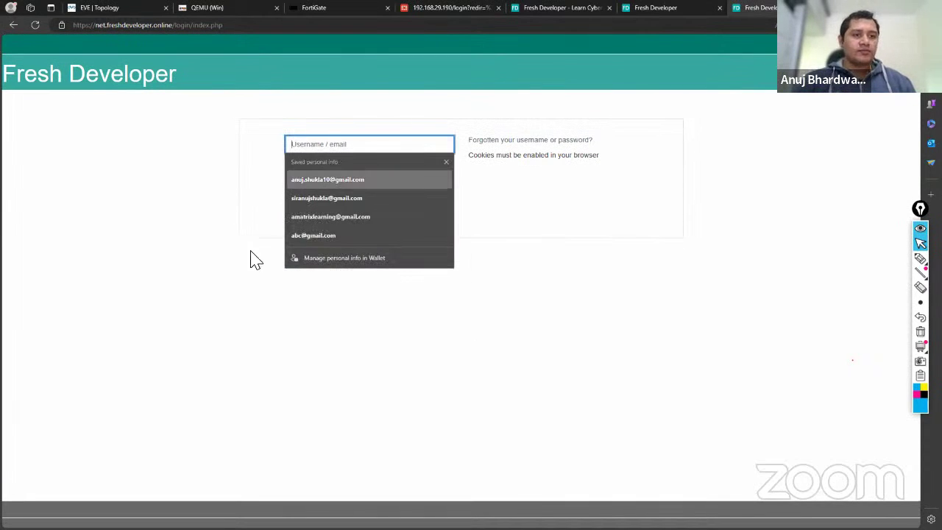
left_click(233, 319)
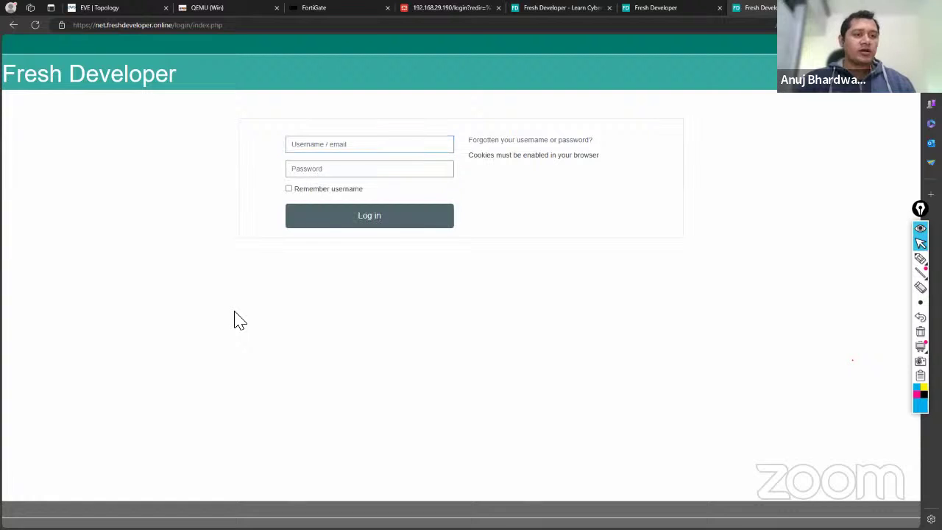
left_click(318, 144)
left_click(186, 177)
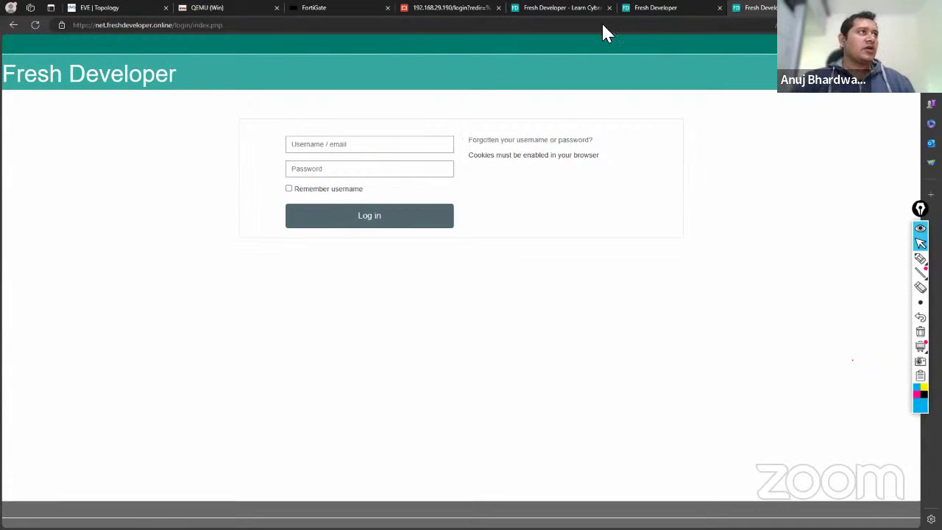
Switch back to the fortigate.php course tab showing the ₹4998 enrollment section.
left_click(666, 11)
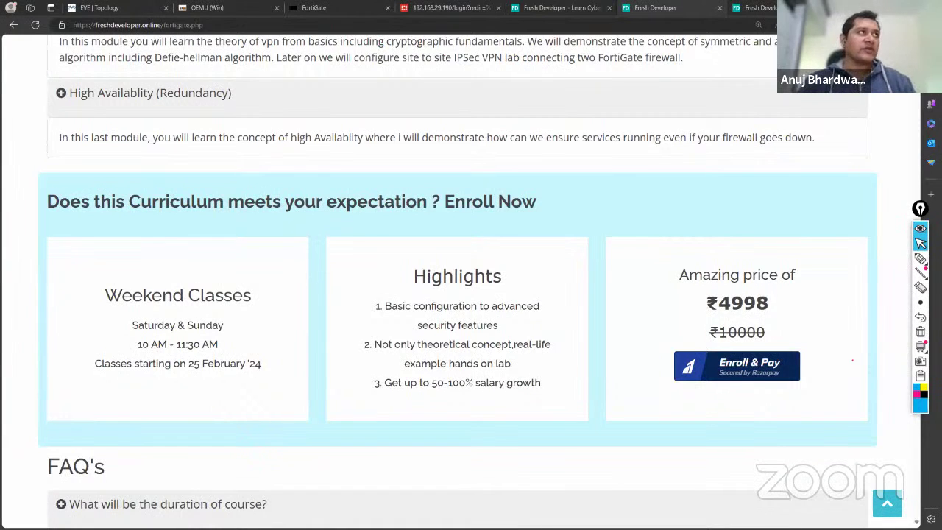
Select the header phone number, dismiss its mini menu, then scroll to the Enroll Now section and FAQs.
scroll(326, 194, "up", 10)
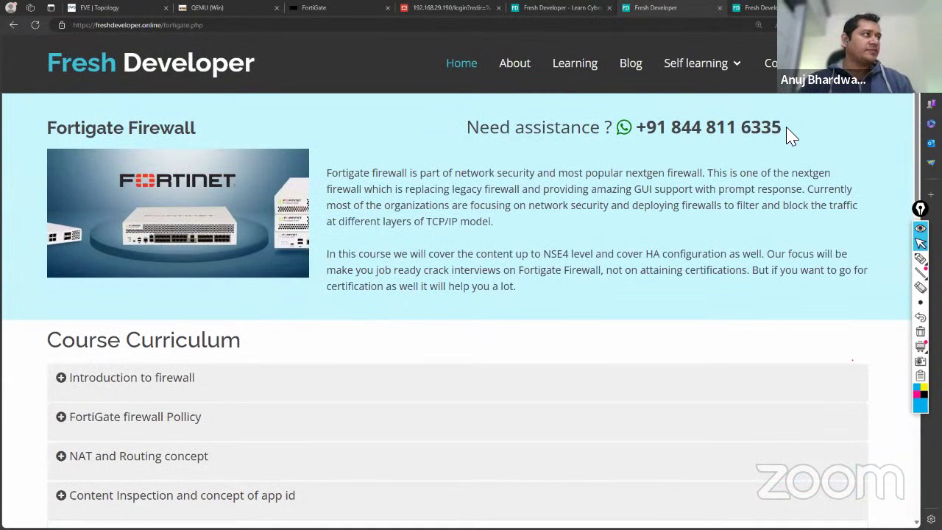
left_click_drag(786, 131, 637, 131)
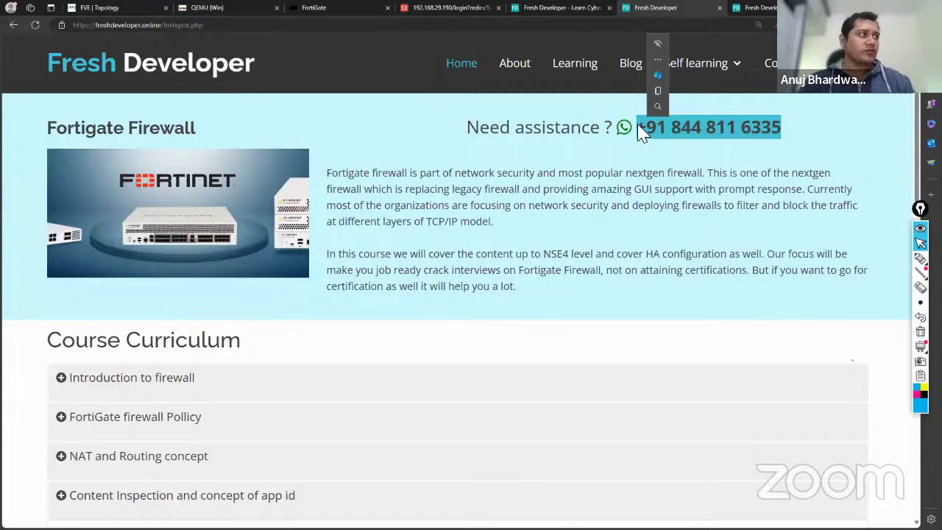
left_click(658, 59)
left_click(809, 117)
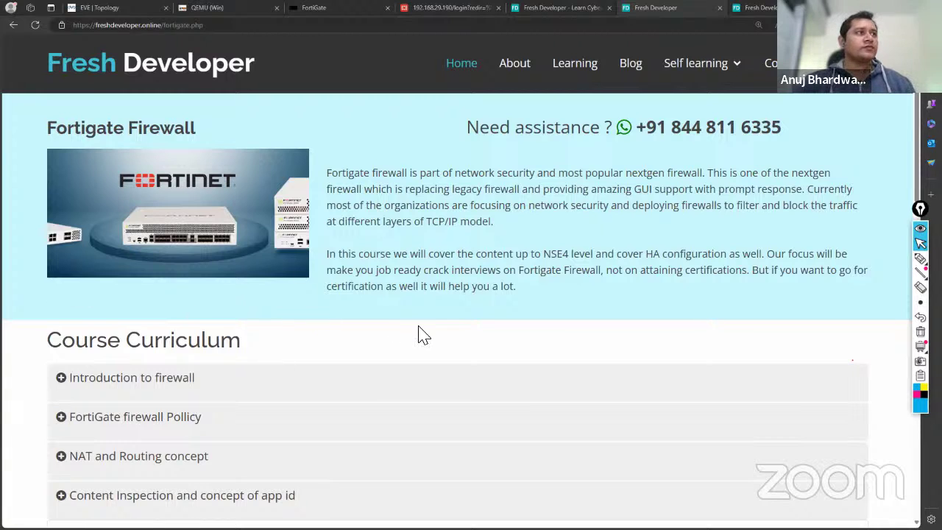
scroll(424, 334, "down", 10)
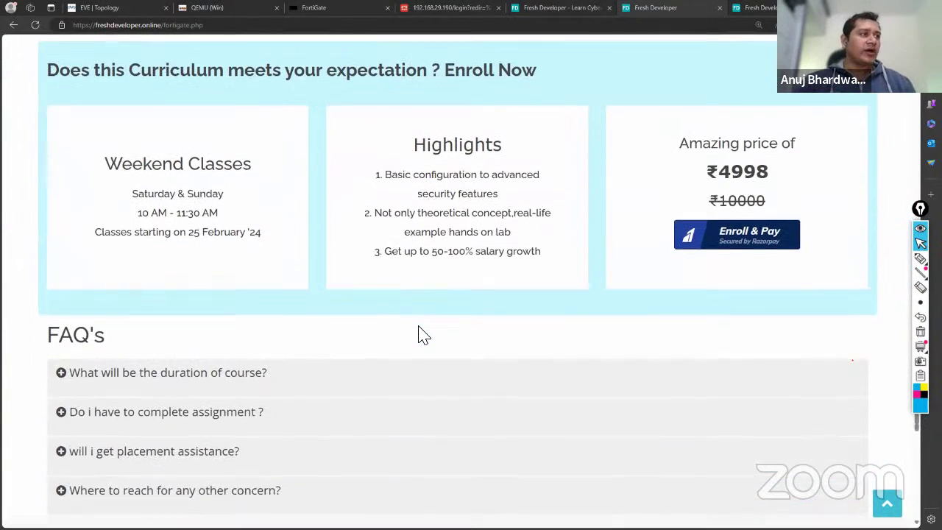